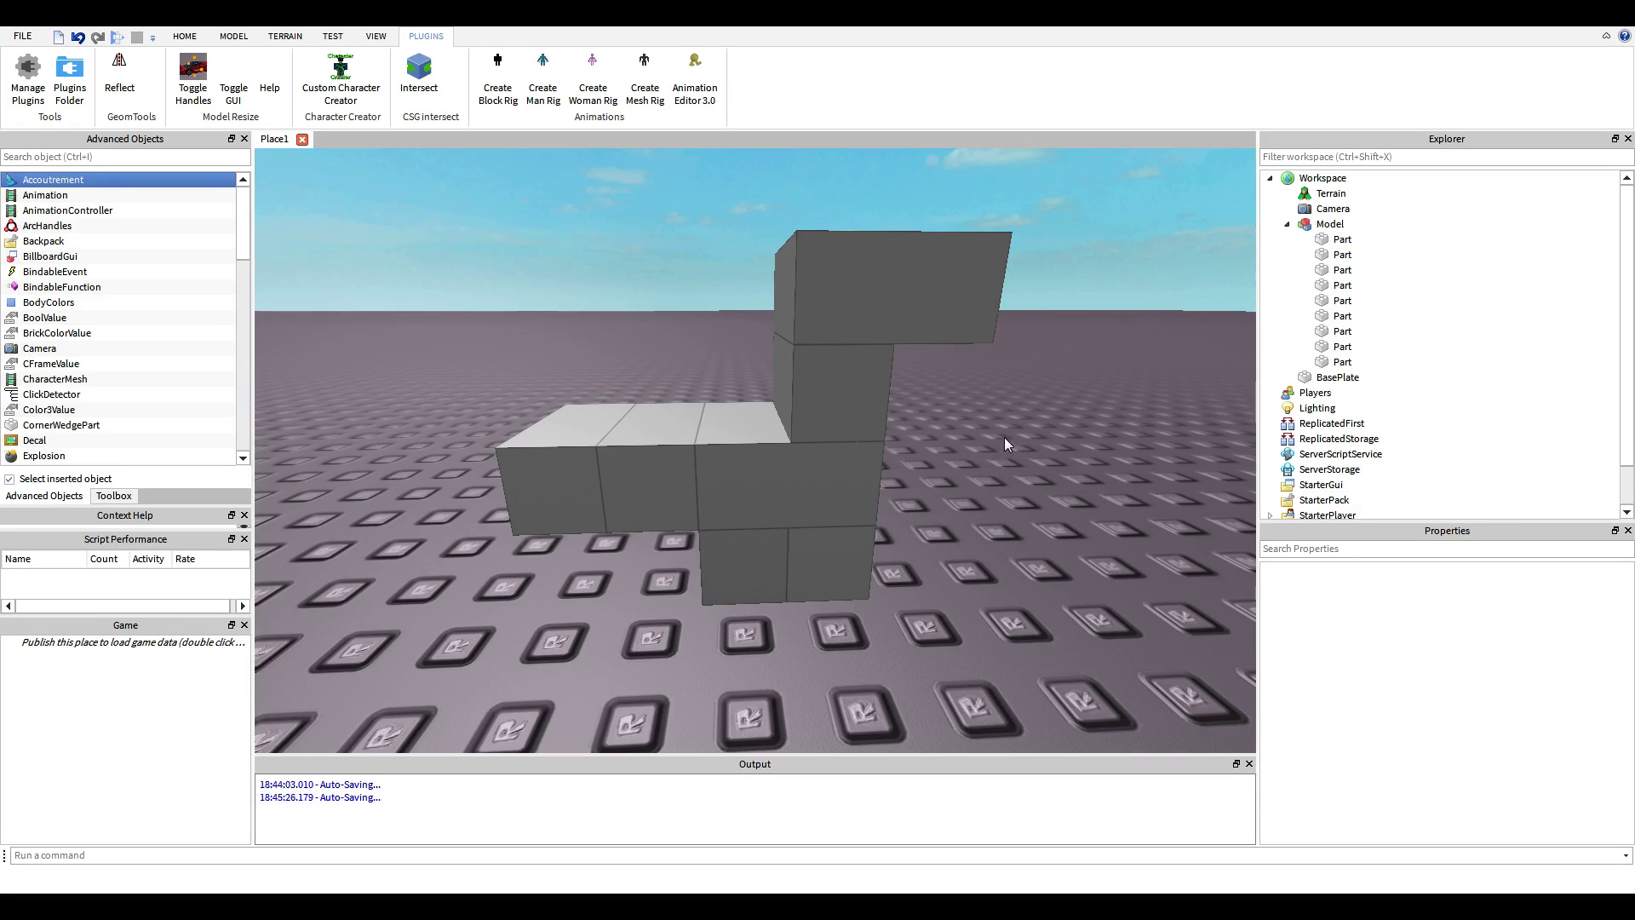
- Examine the blocky creature model from several sides, including its head, legs and tail blocks
click(840, 462)
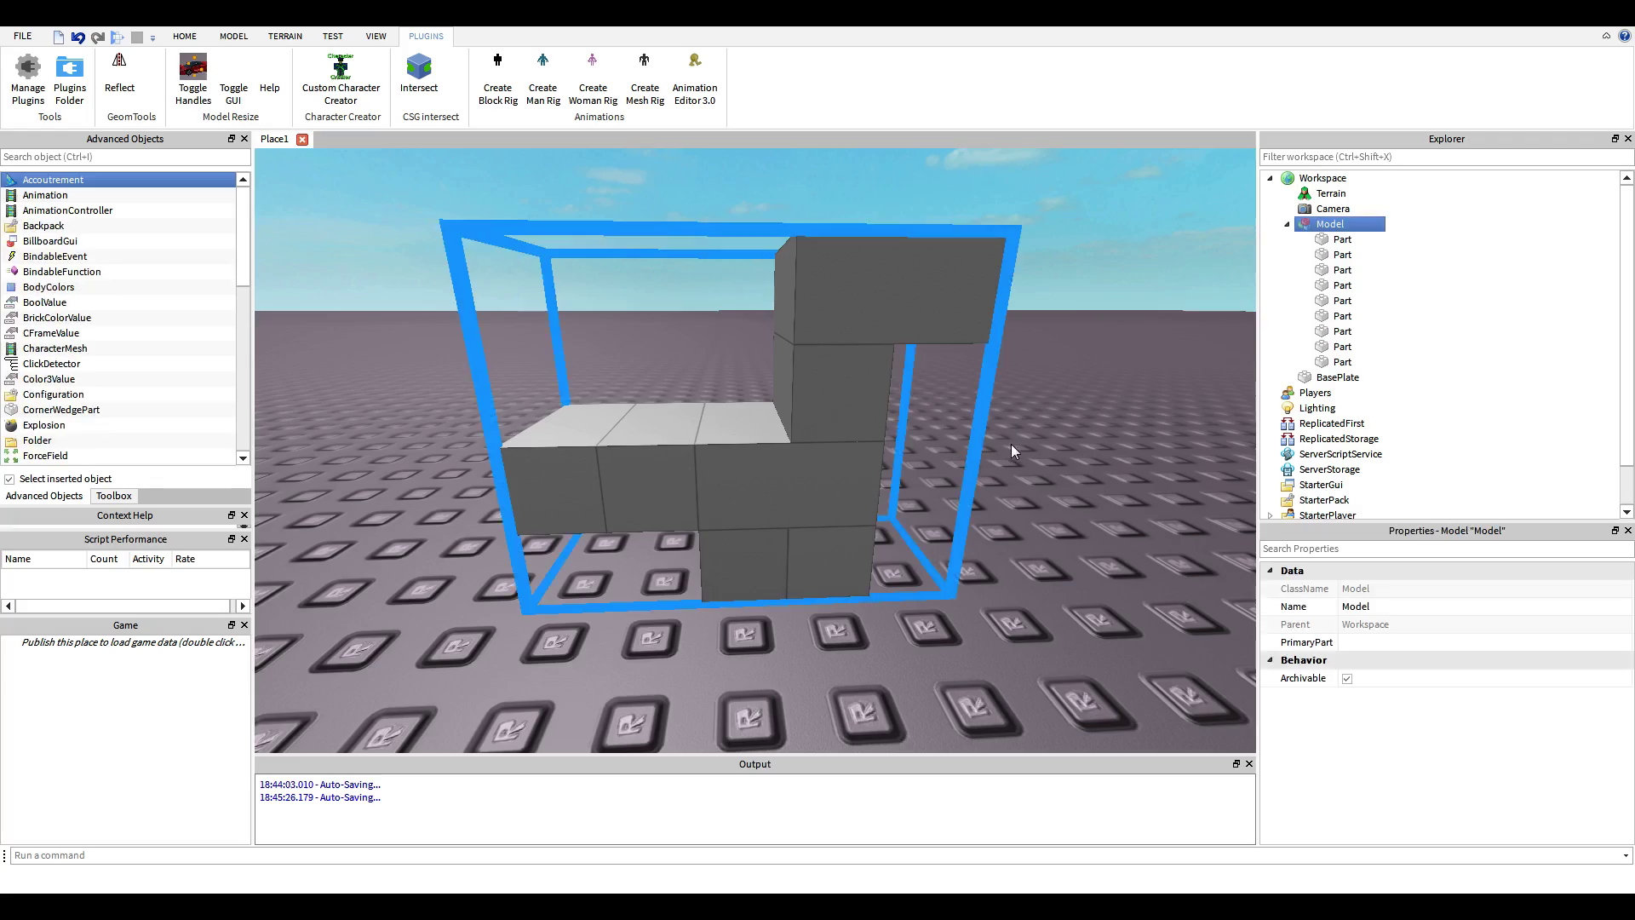
key(f)
right_drag(1011, 445, 1010, 442)
scroll(1011, 445, up, 5)
scroll(1011, 445, down, 5)
right_drag(884, 416, 890, 426)
scroll(891, 425, up, 5)
scroll(890, 426, up, 2)
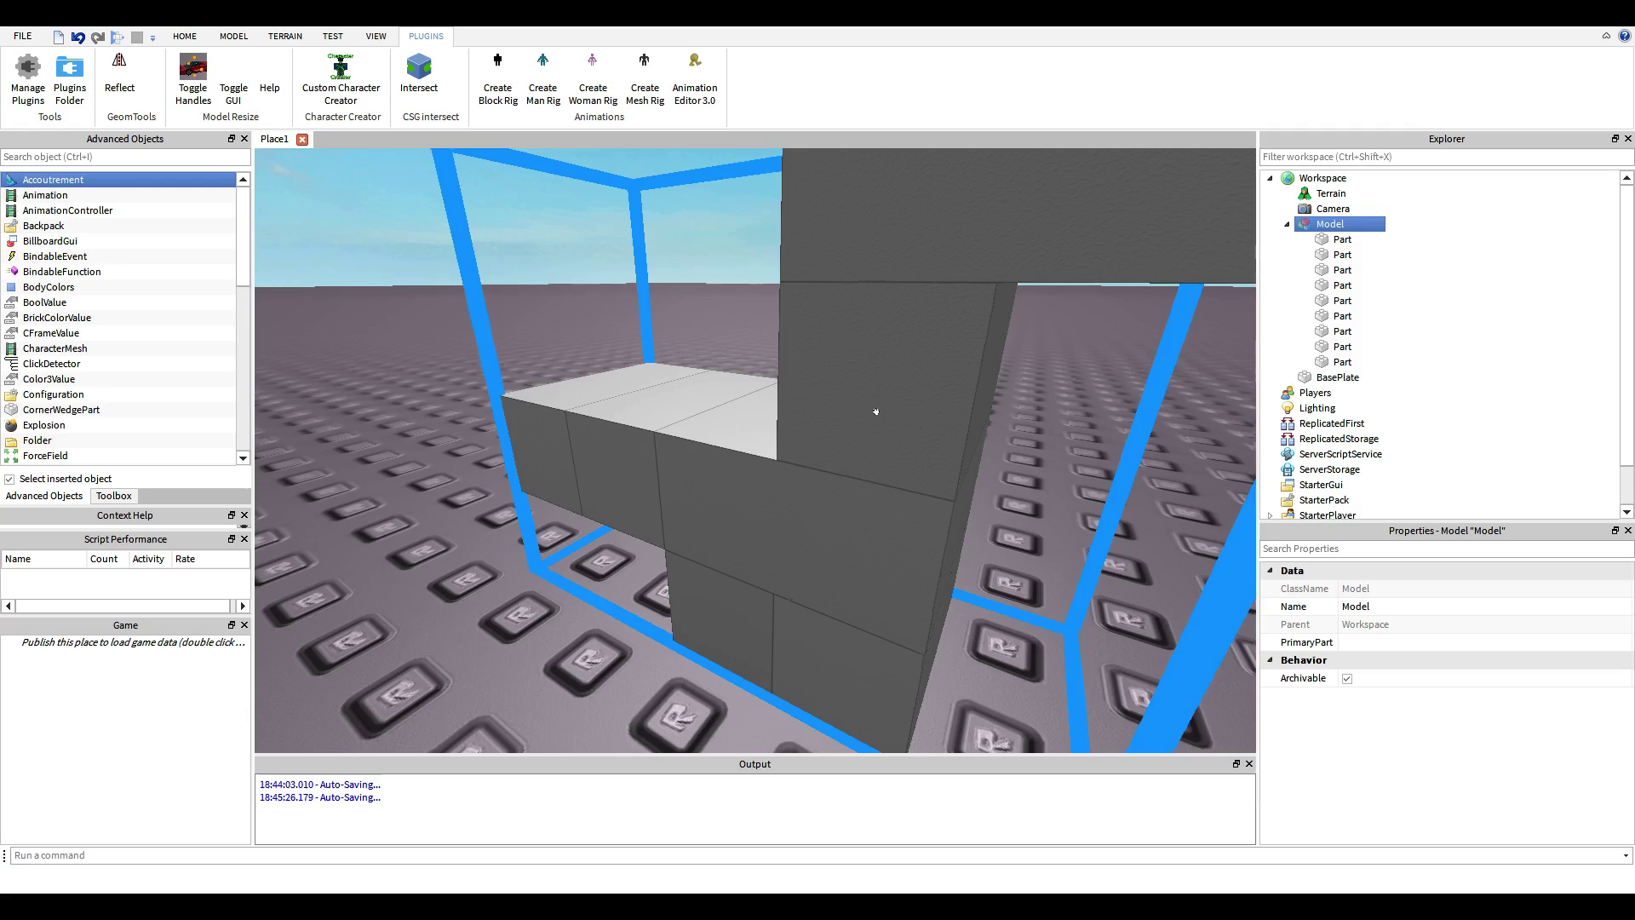
scroll(875, 412, down, 5)
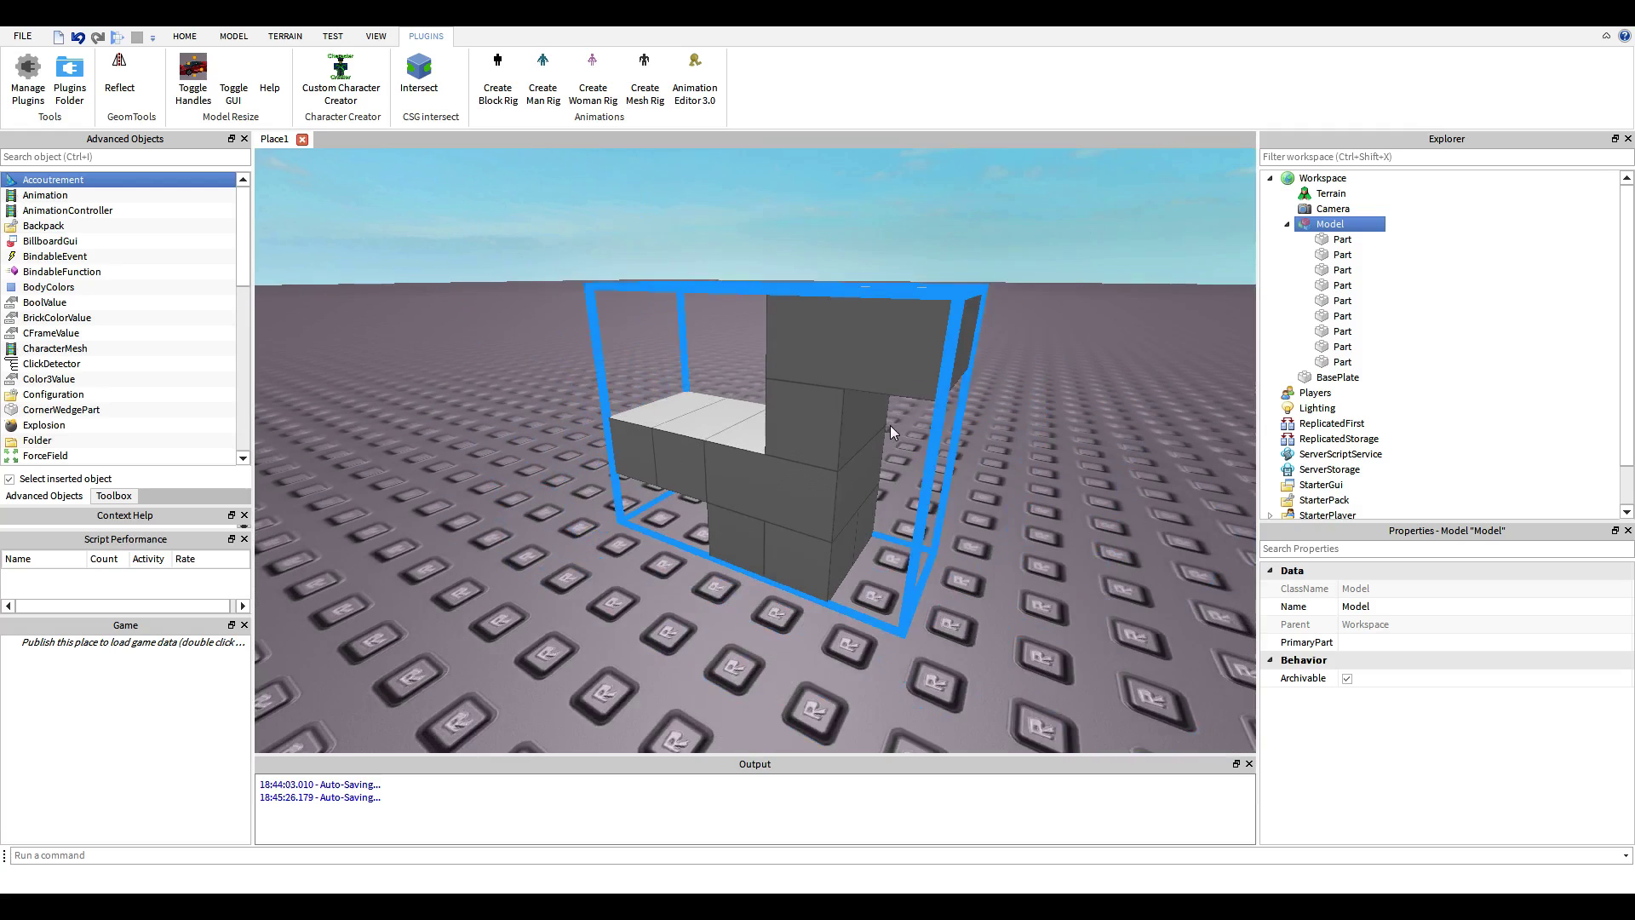
click(1028, 316)
click(834, 312)
click(1055, 327)
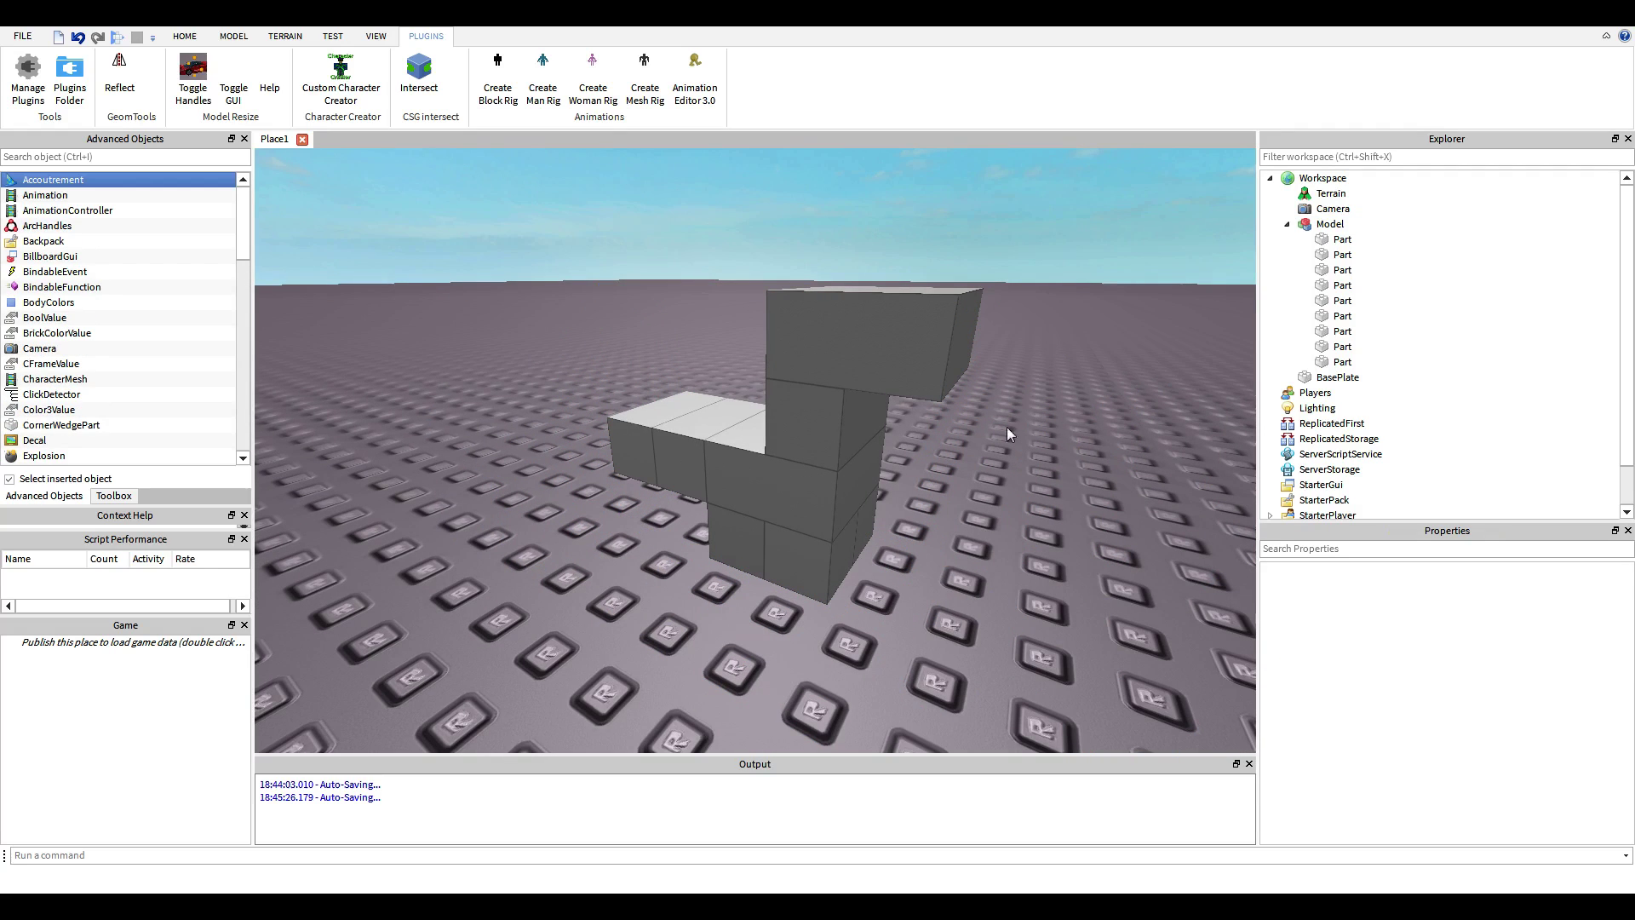
right_drag(1005, 498, 1004, 501)
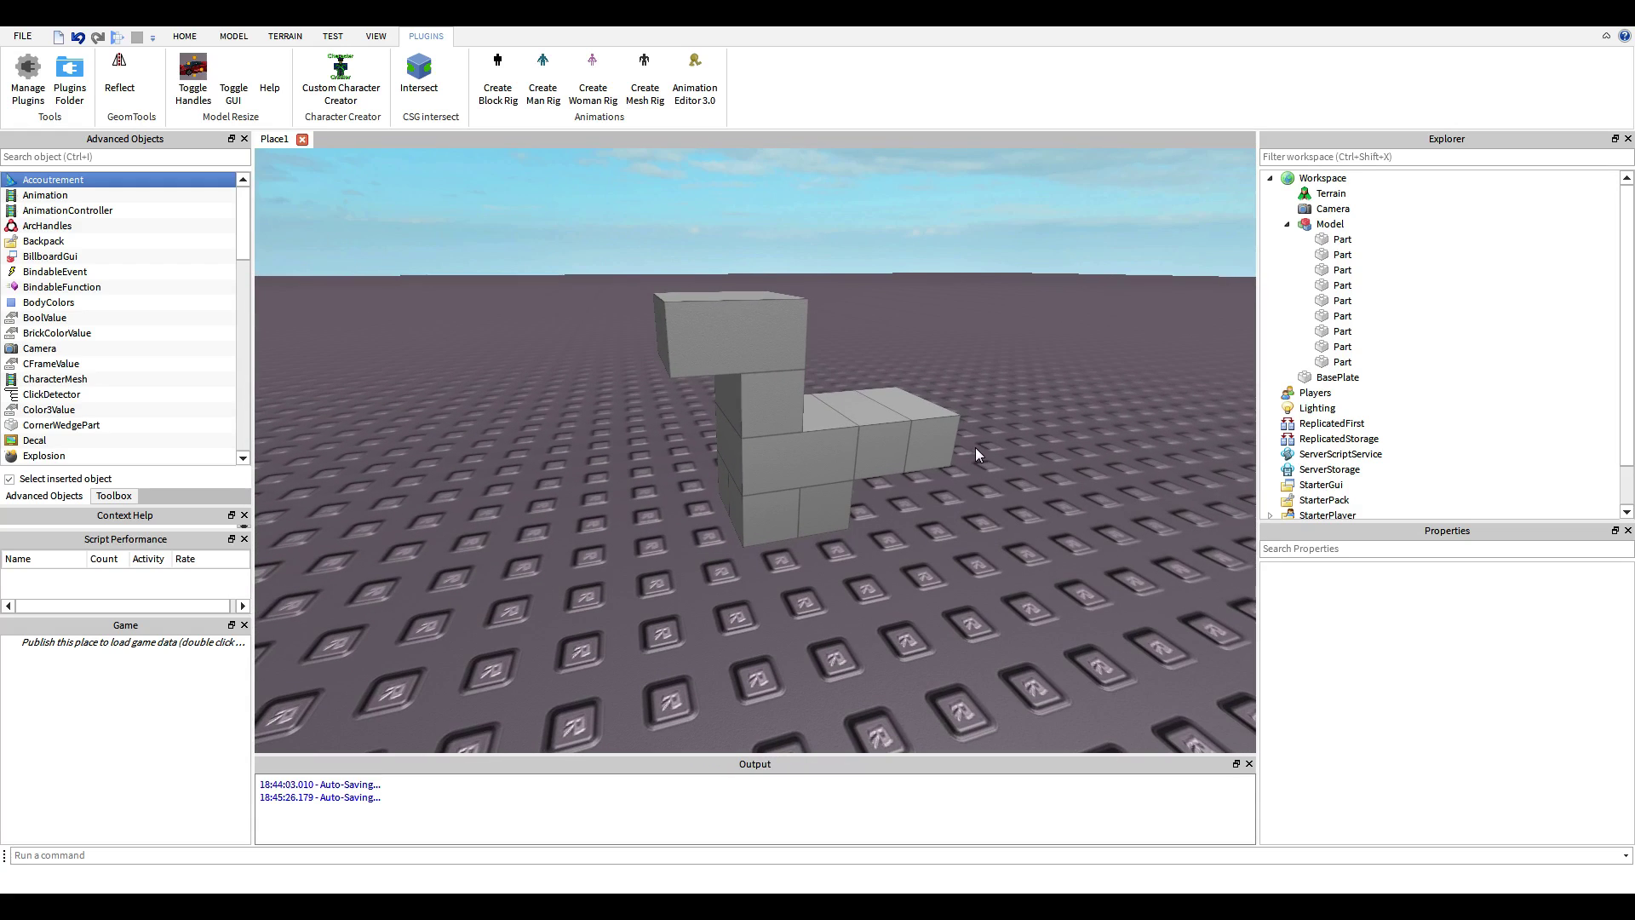
right_drag(974, 434, 974, 433)
scroll(973, 429, up, 1)
right_drag(932, 509, 932, 511)
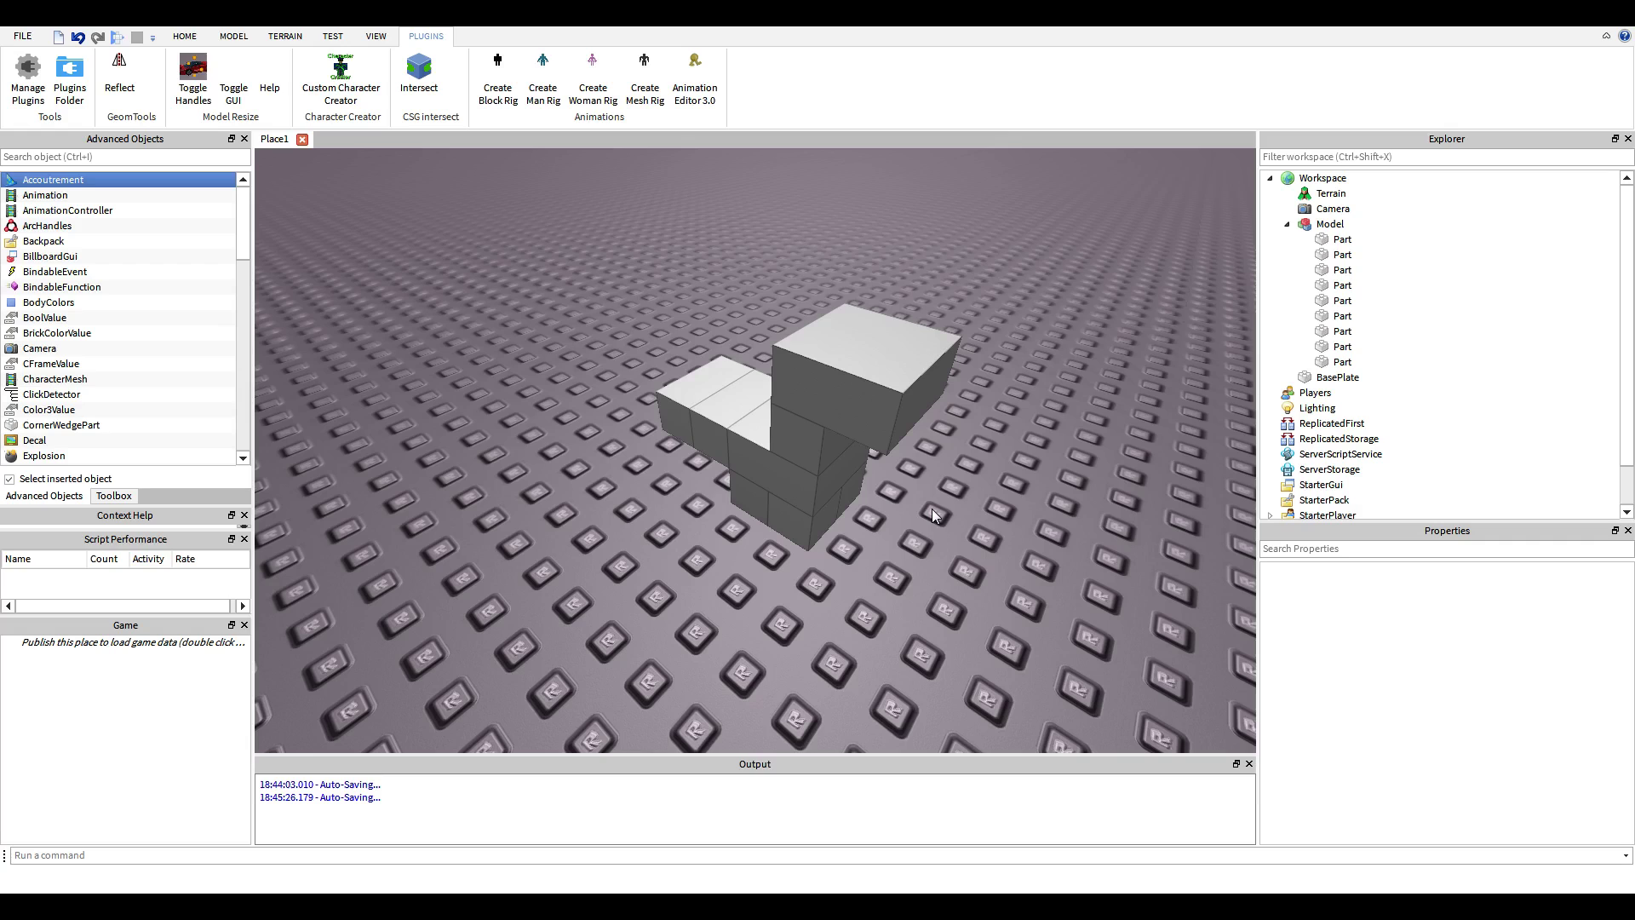
scroll(931, 508, up, 4)
scroll(917, 493, down, 8)
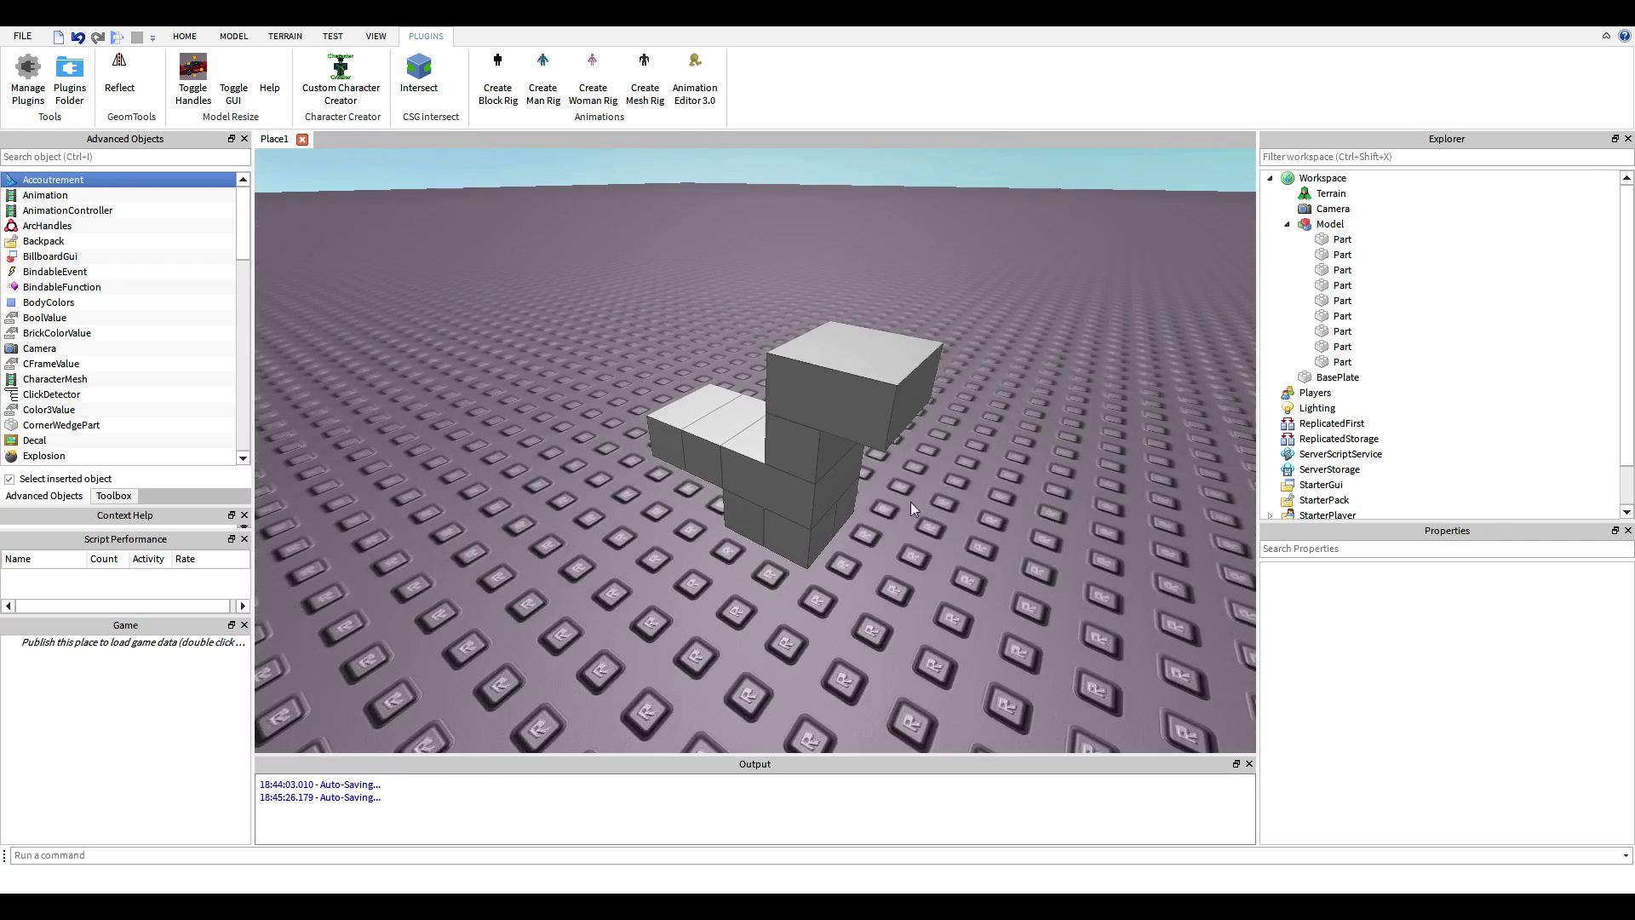
scroll(911, 503, up, 3)
- Rename the model's central body part as Torso
click(750, 449)
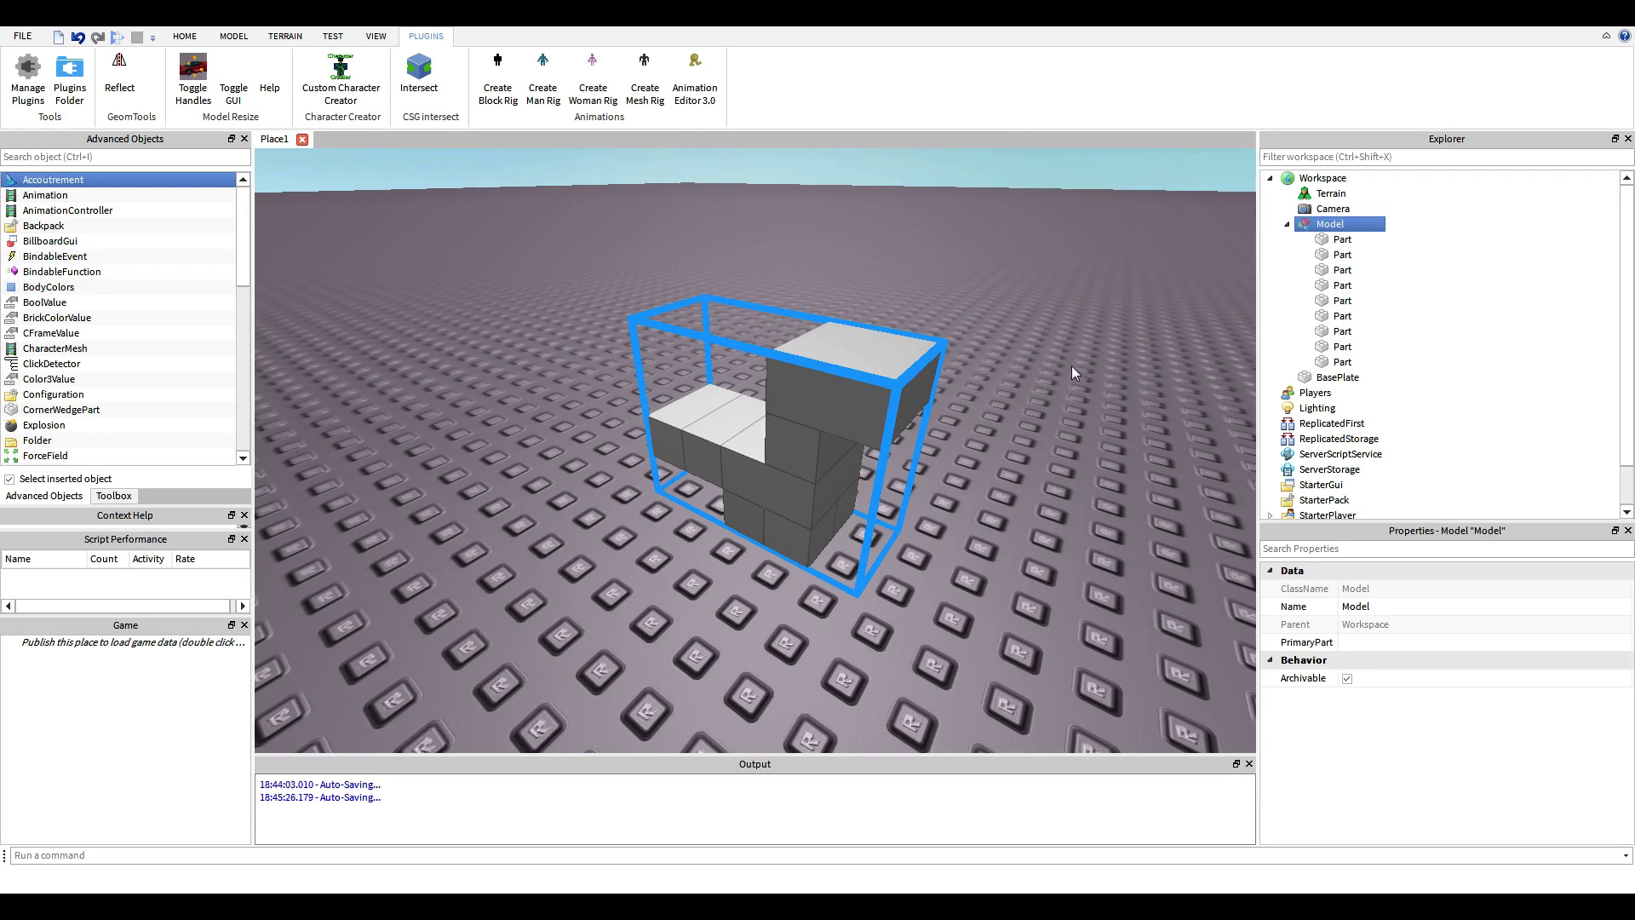
click(1343, 241)
click(724, 509)
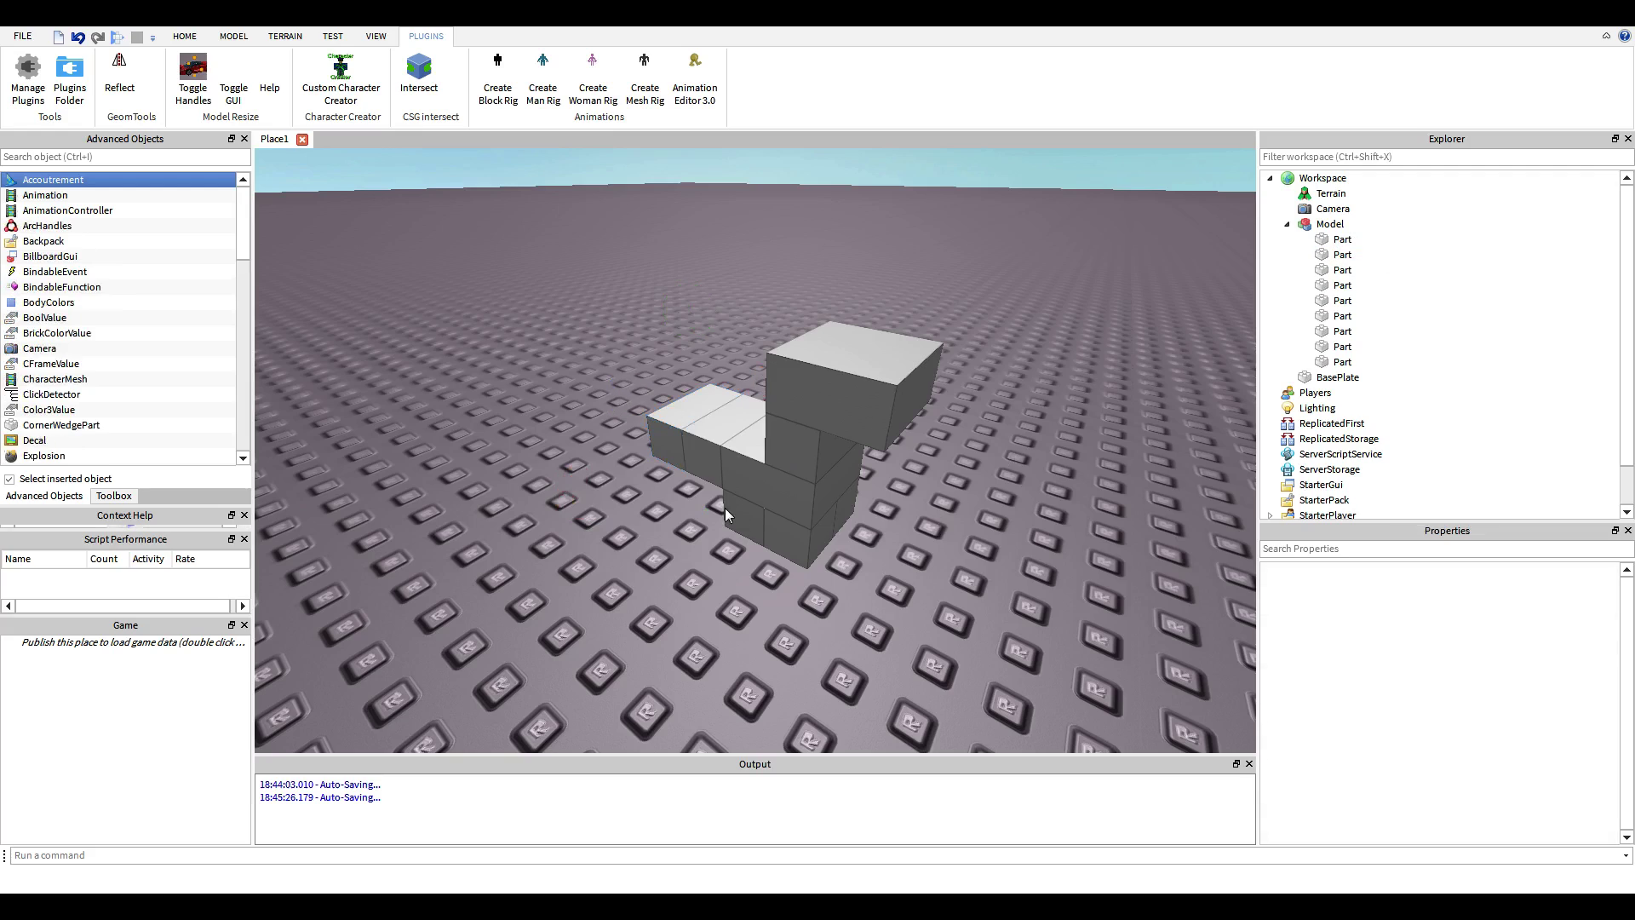
click(725, 513)
click(1341, 362)
text(Torso)
key(Return)
click(860, 597)
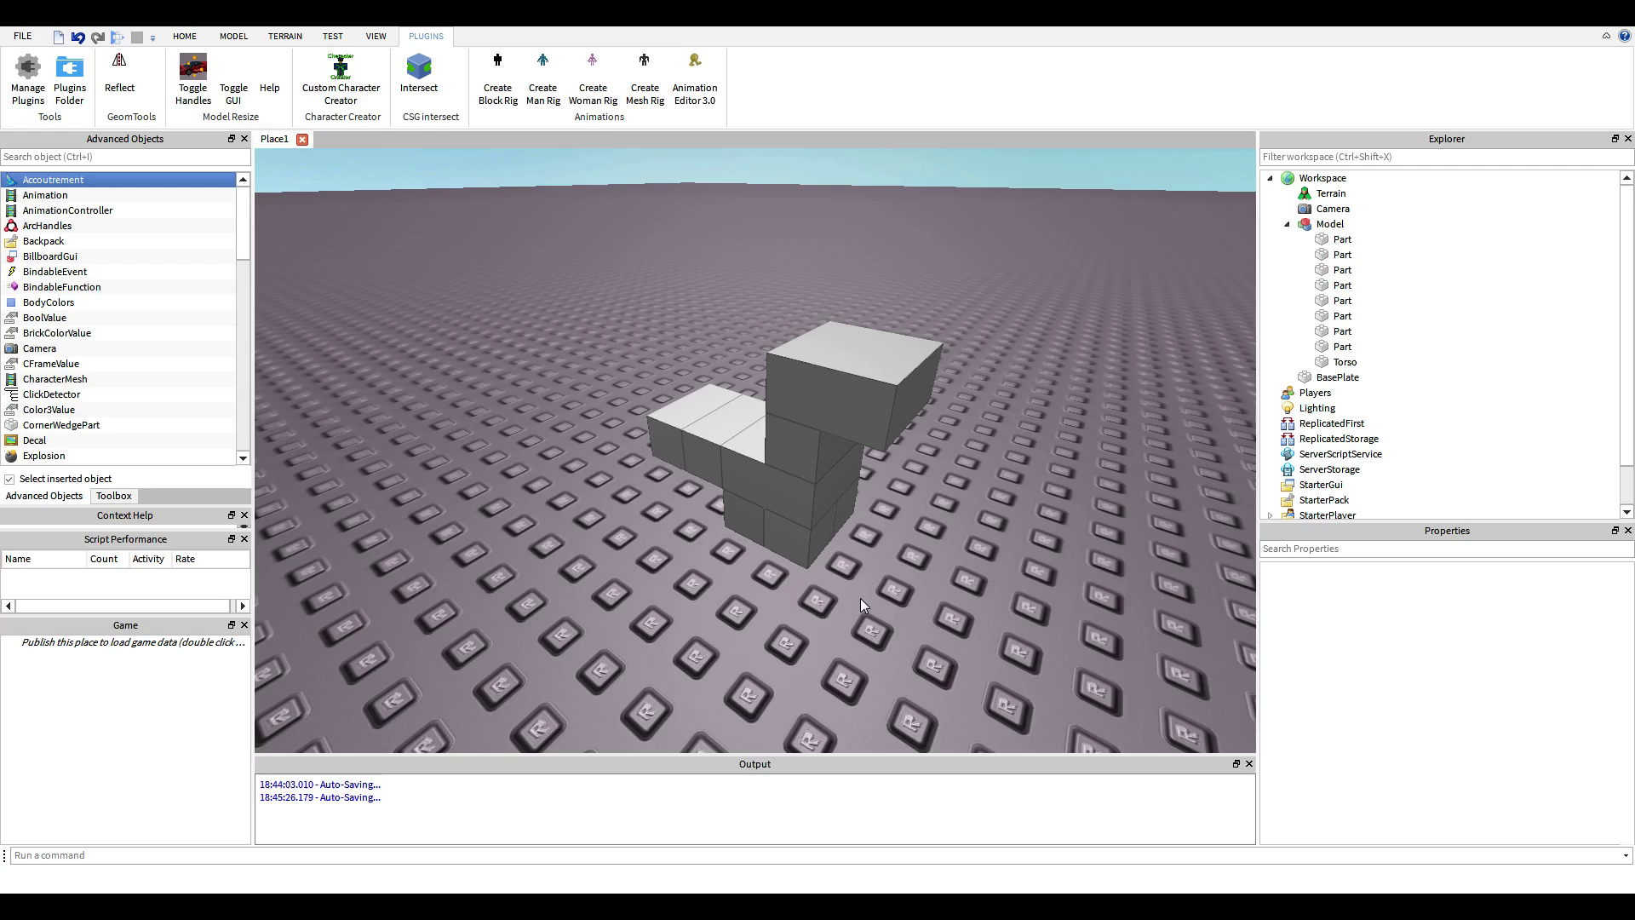
- Rename the first front leg block beneath the torso as Lg1Pt1
click(792, 532)
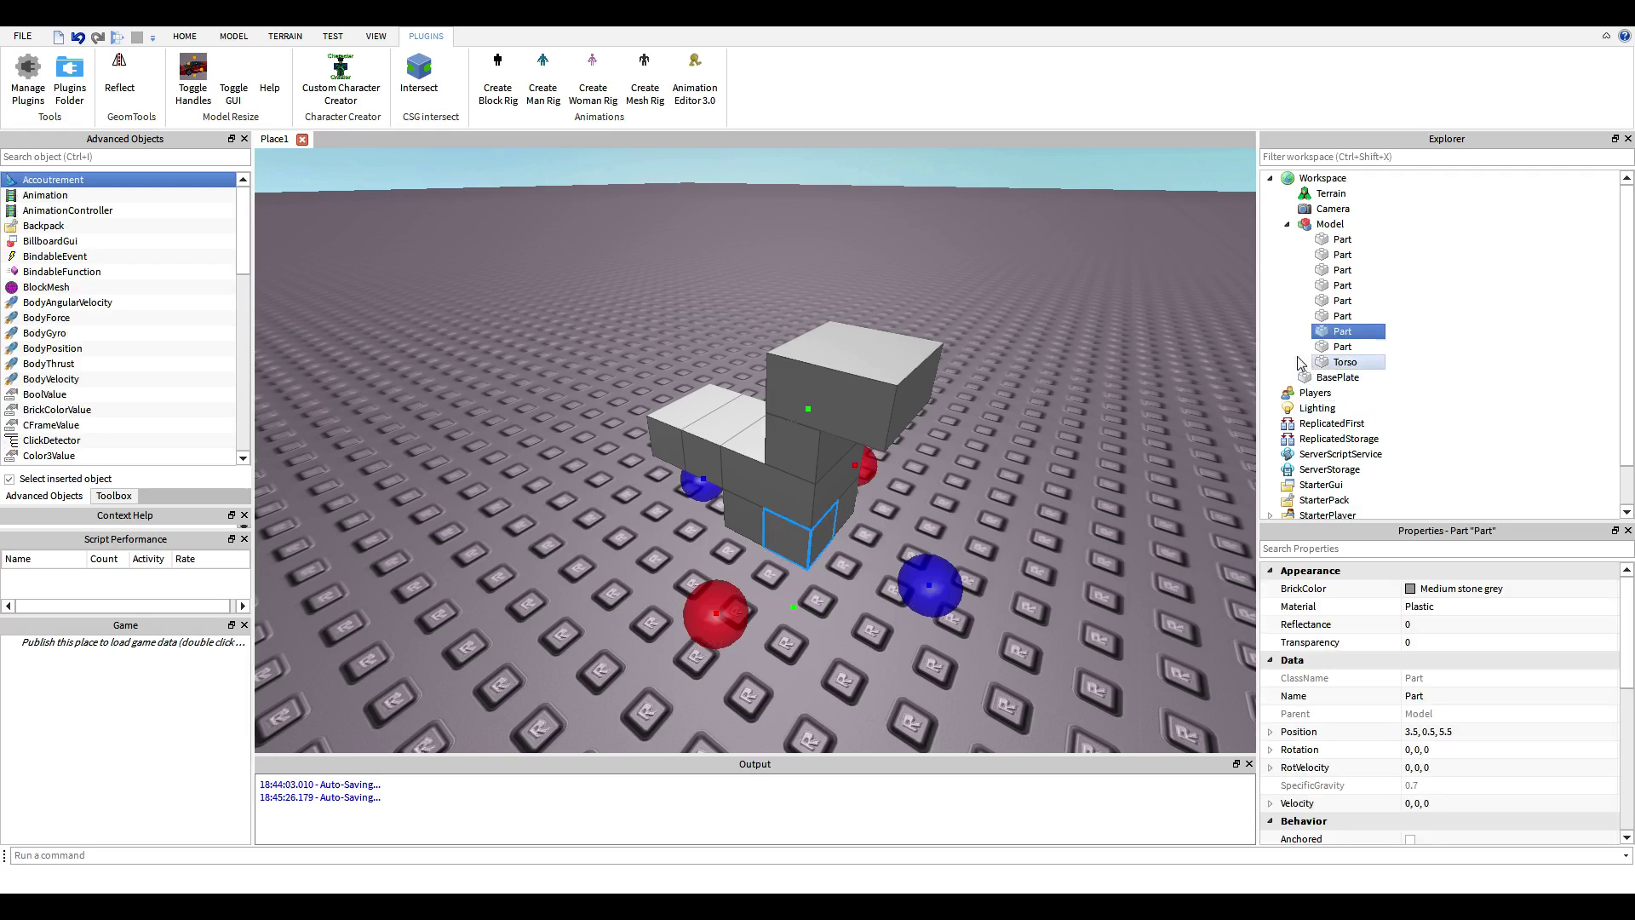
double_click(1352, 334)
text(Lg1)
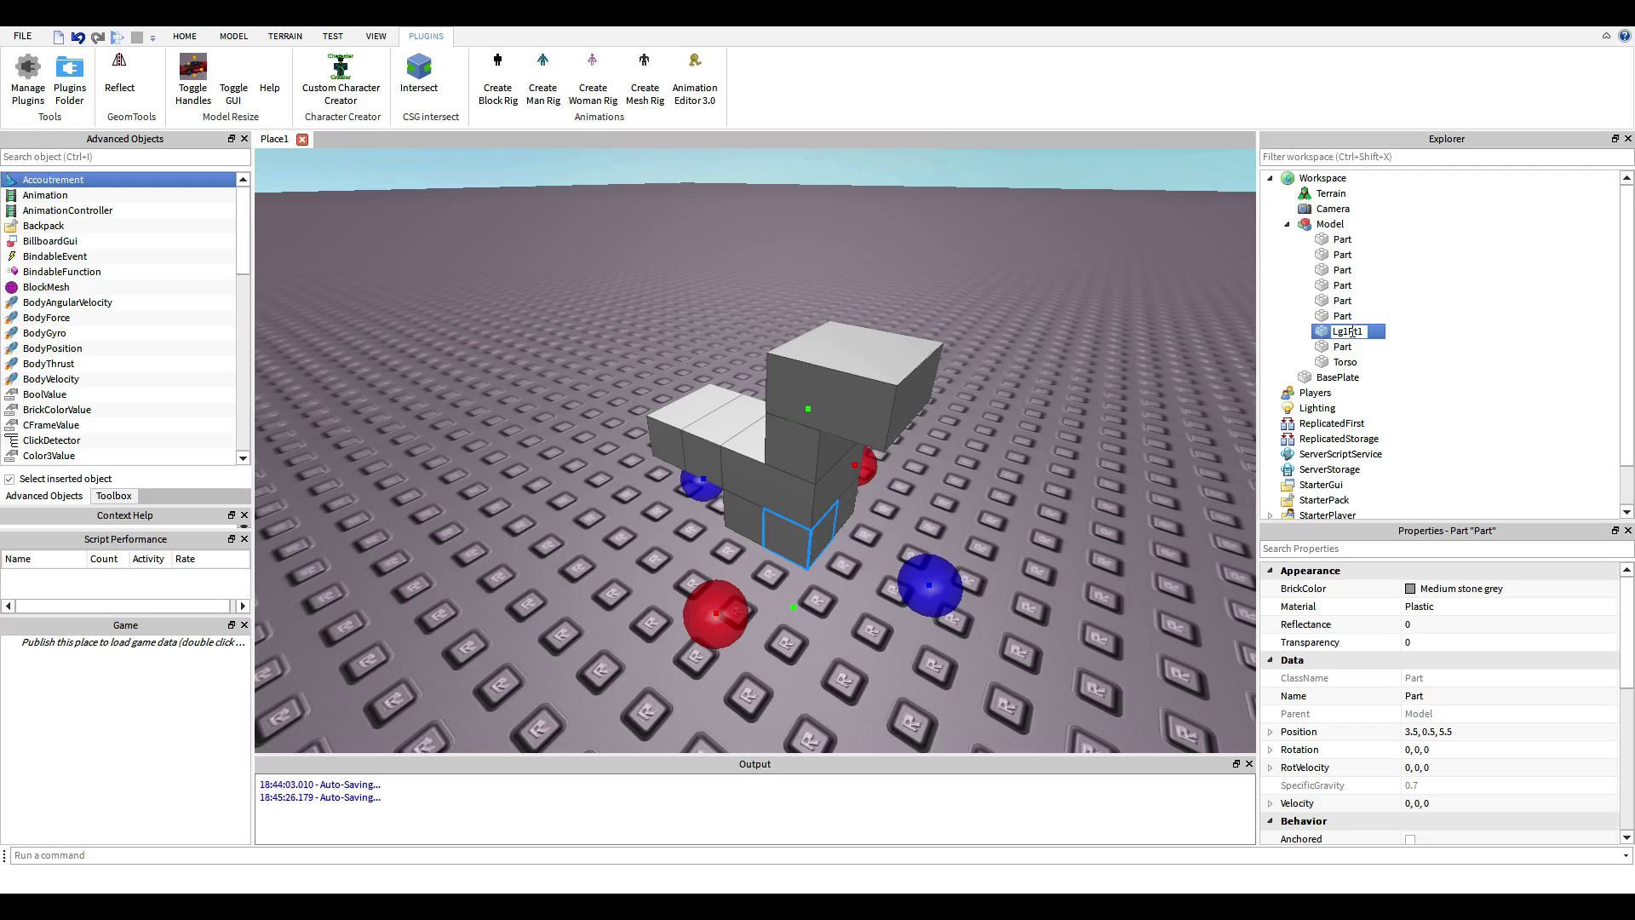
text(Pt1)
key(Return)
- Rename the other front leg block, beside Lg1Pt1, as Lg2Pt1
click(1342, 346)
click(1342, 346)
text(Lg)
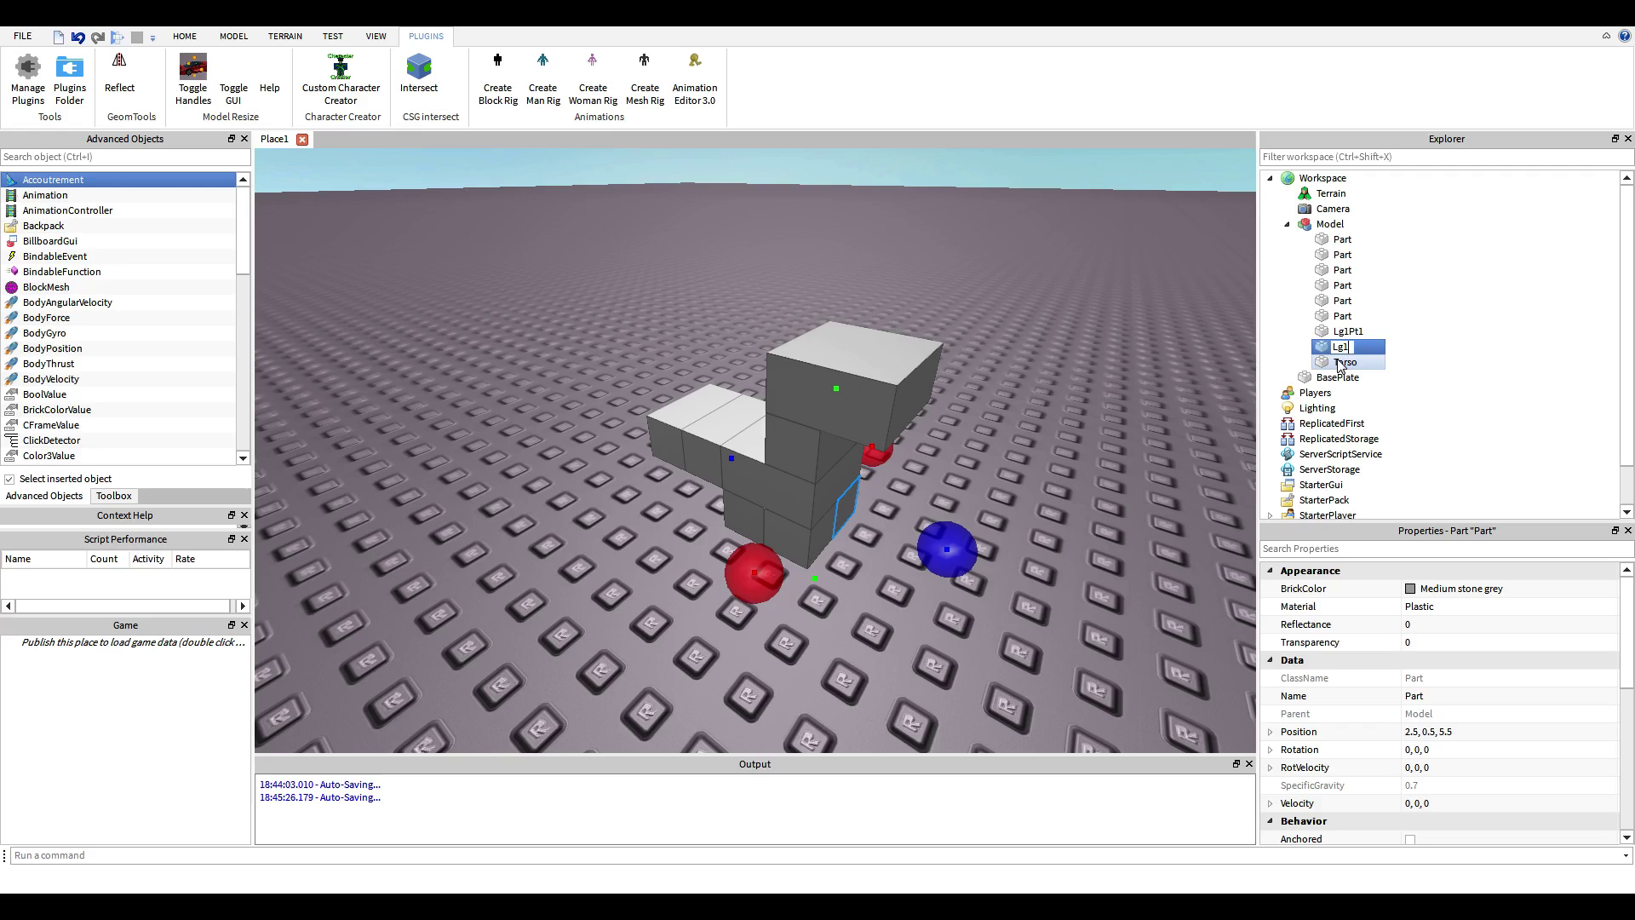
key(Return)
click(854, 615)
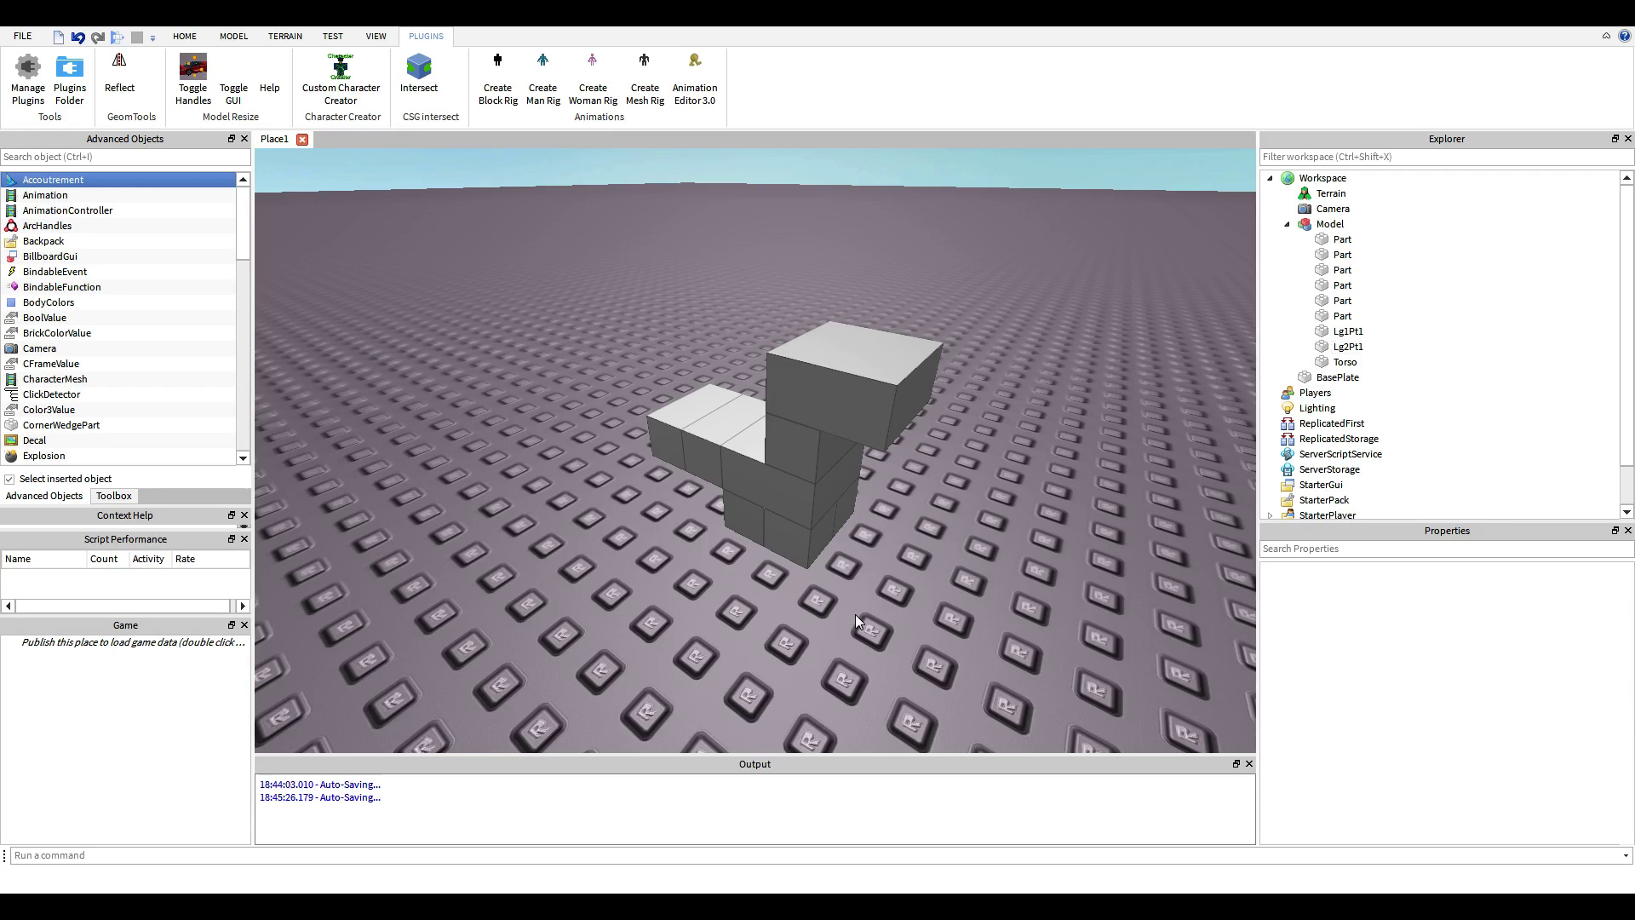
- Rename the rear leg block directly behind Lg1Pt1 as Lg3Pt1
click(799, 541)
click(861, 643)
scroll(851, 637, up, 5)
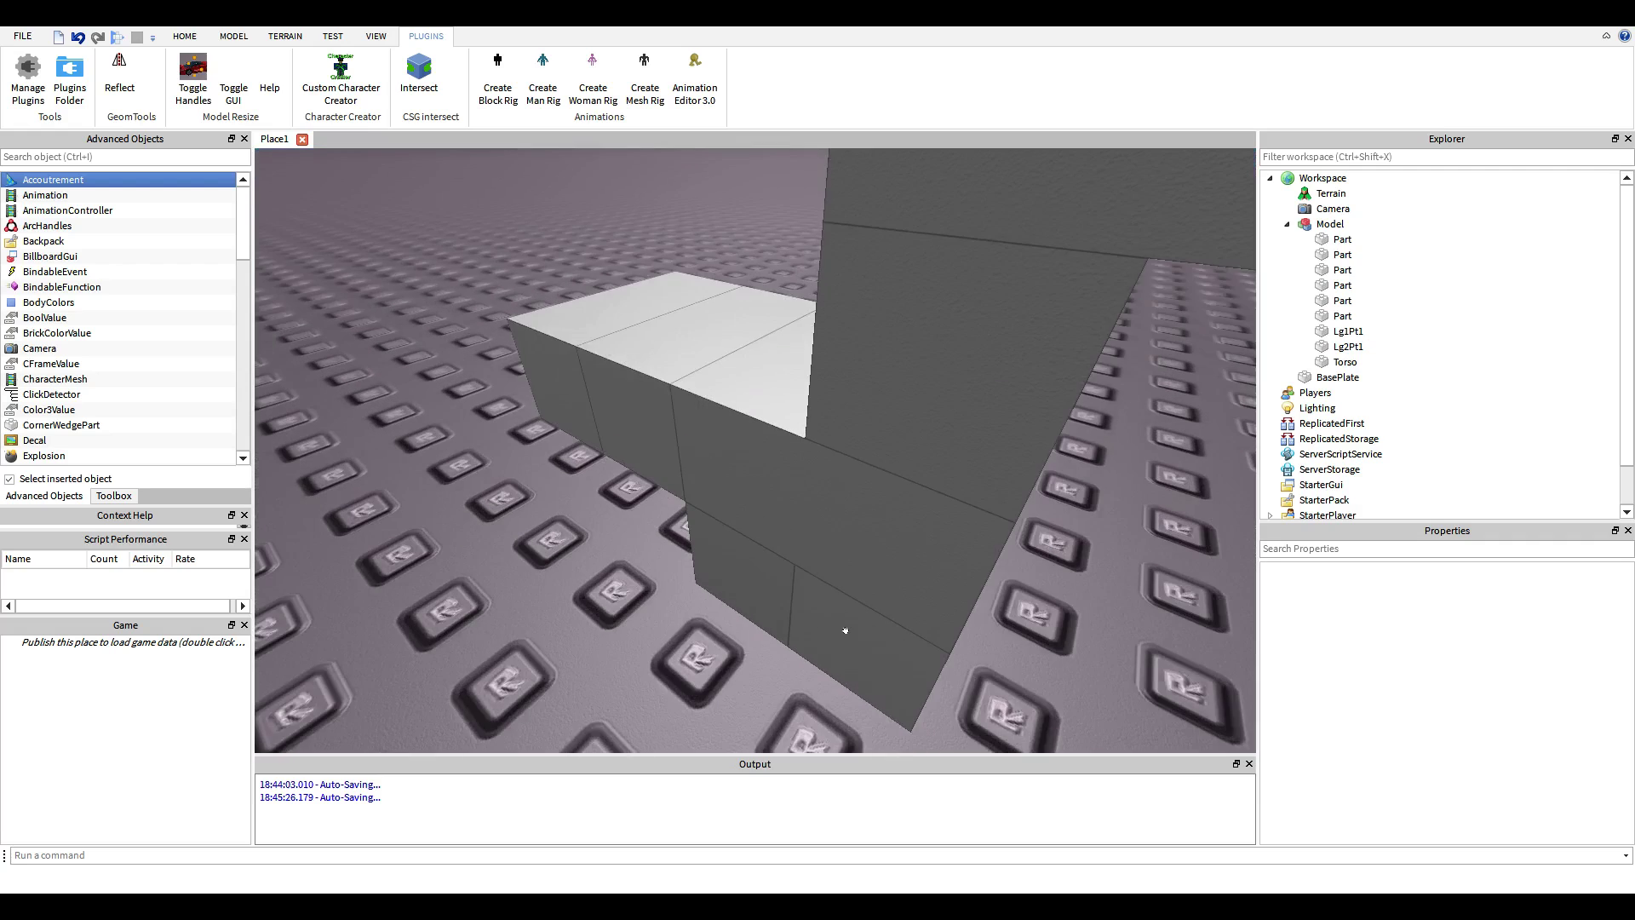
scroll(855, 640, down, 5)
click(816, 569)
click(931, 581)
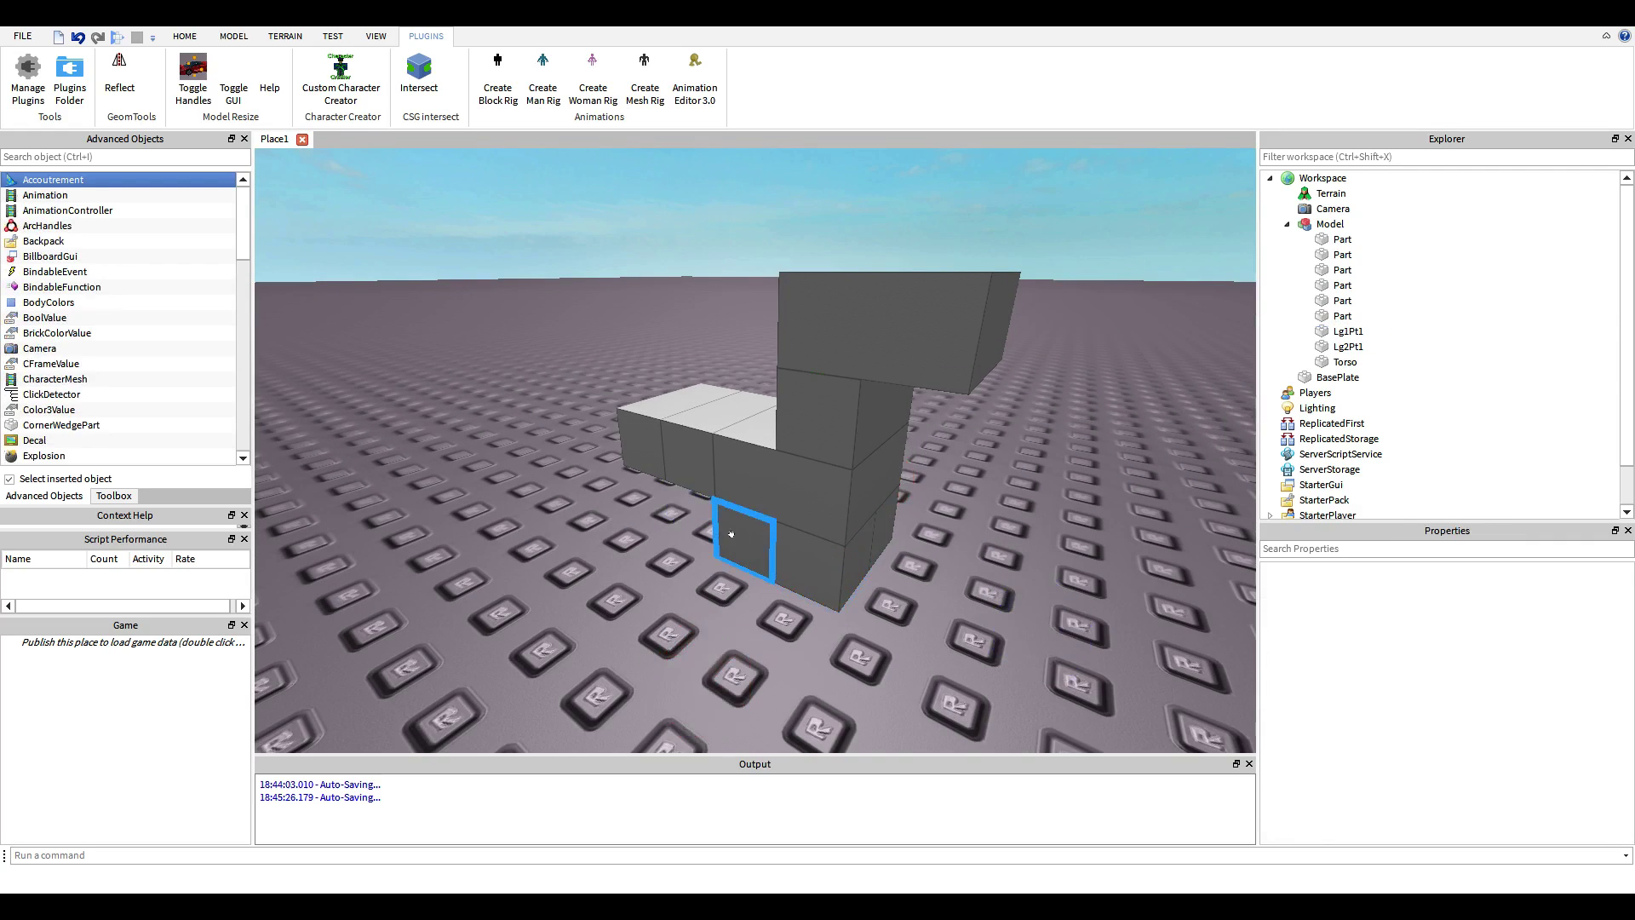
click(730, 534)
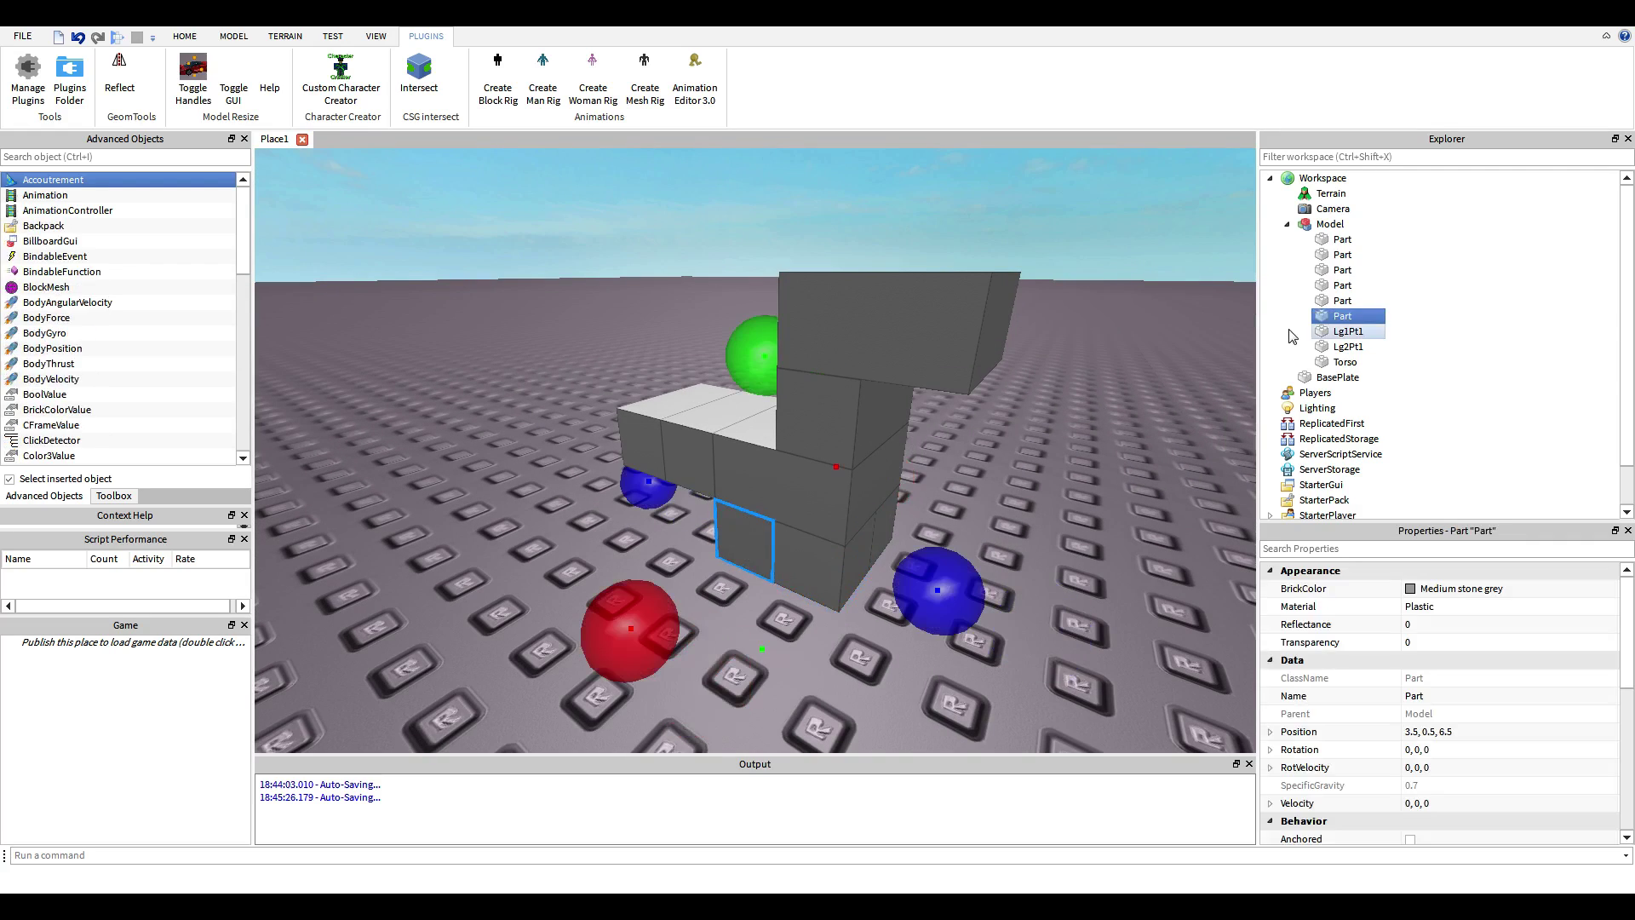
click(1345, 319)
key(BackSpace)
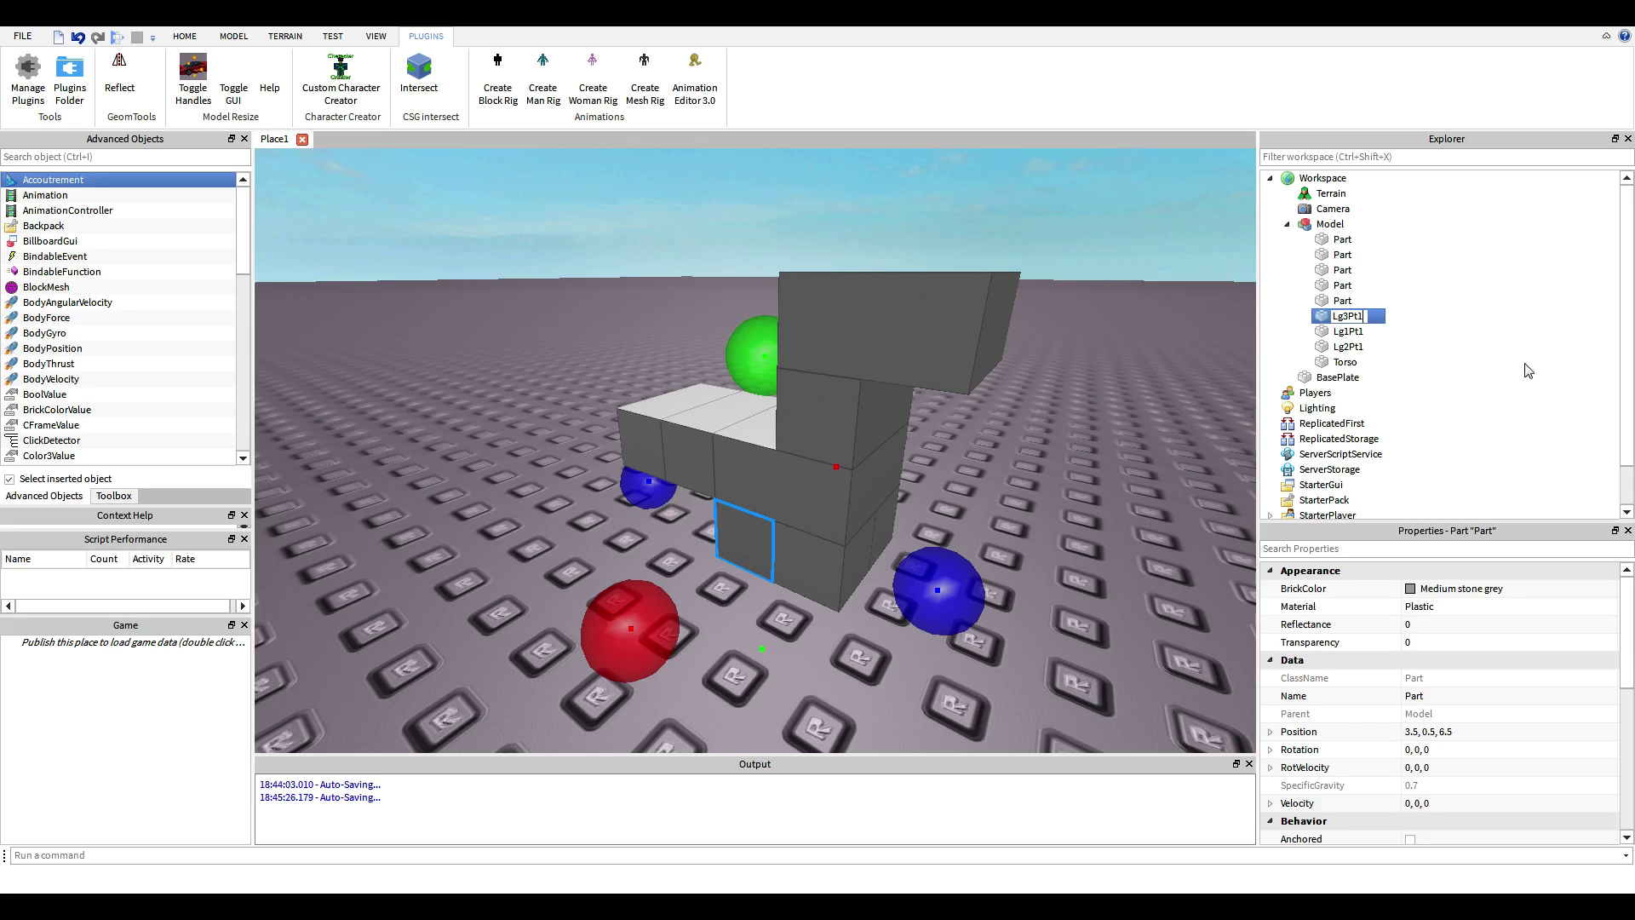
click(921, 488)
- Rename the remaining rear leg block on the opposite side of the model as Lg4Pt1
key(w)
right_drag(921, 489, 896, 491)
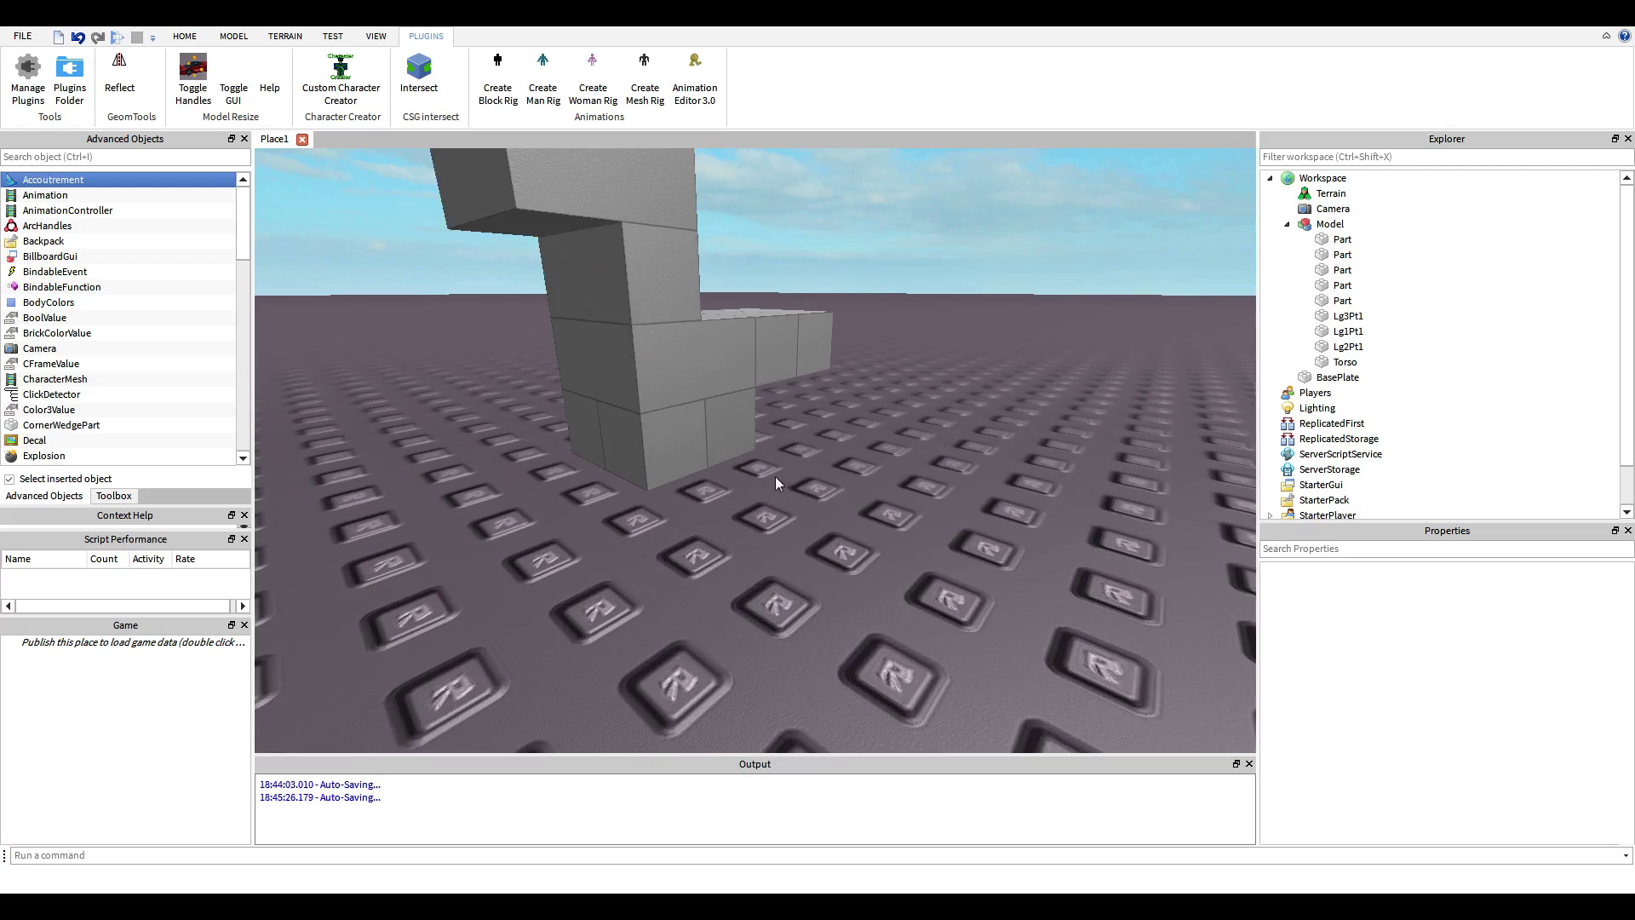
click(730, 429)
click(1343, 255)
text(Lg4Pt1)
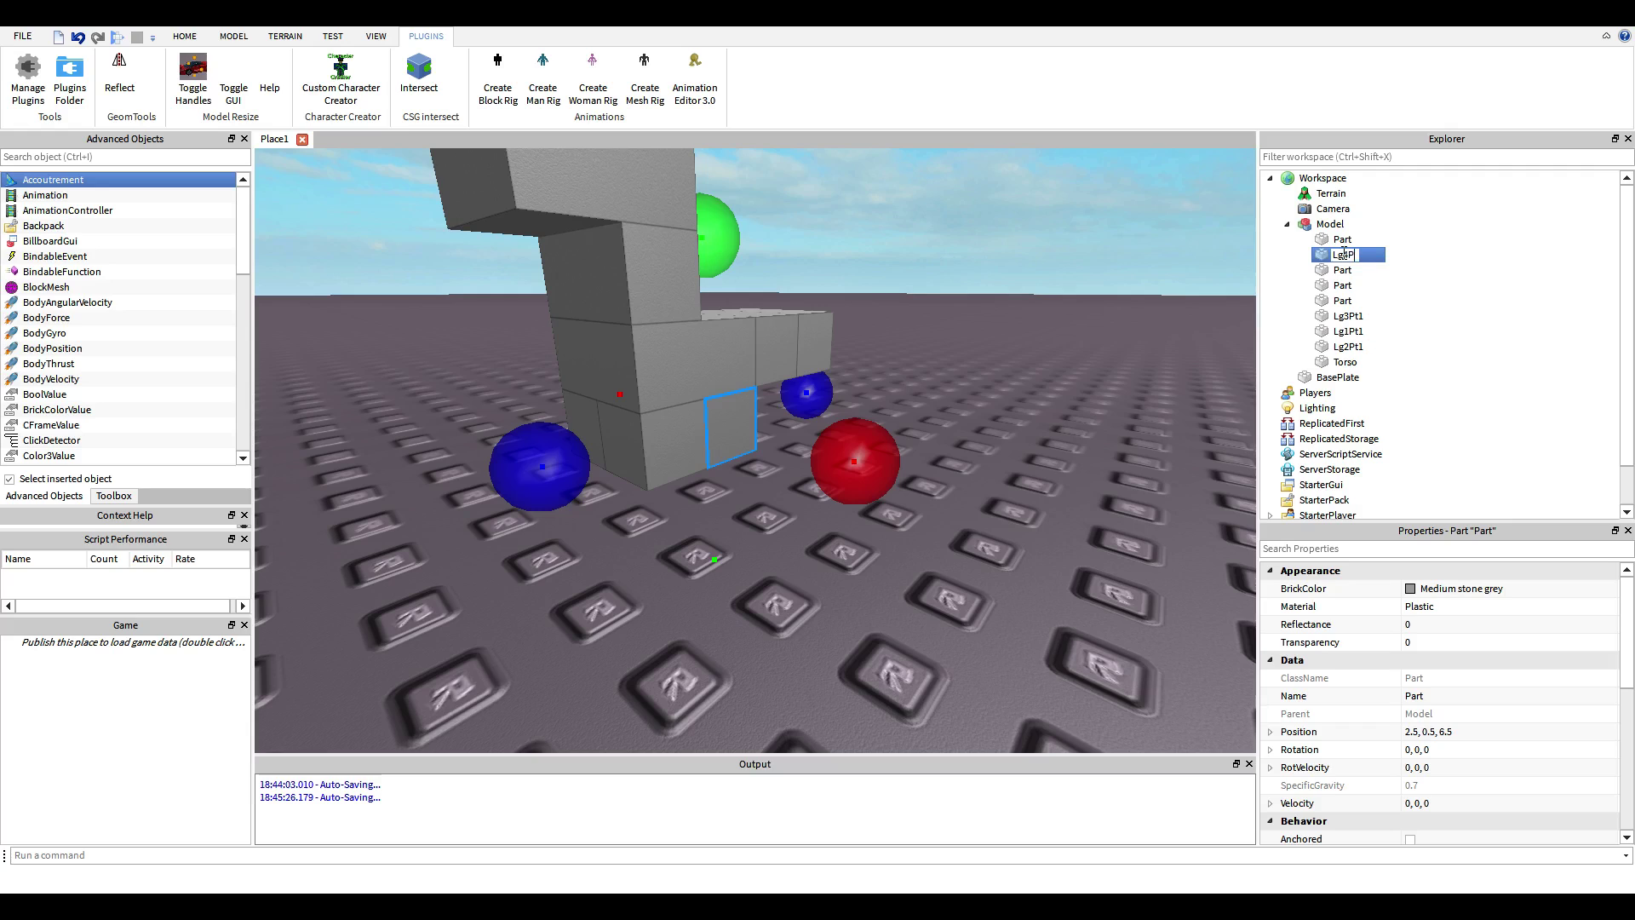
click(1503, 303)
- Rename the block between the torso and the head as Neck
click(730, 378)
right_drag(730, 377, 871, 376)
scroll(871, 376, down, 5)
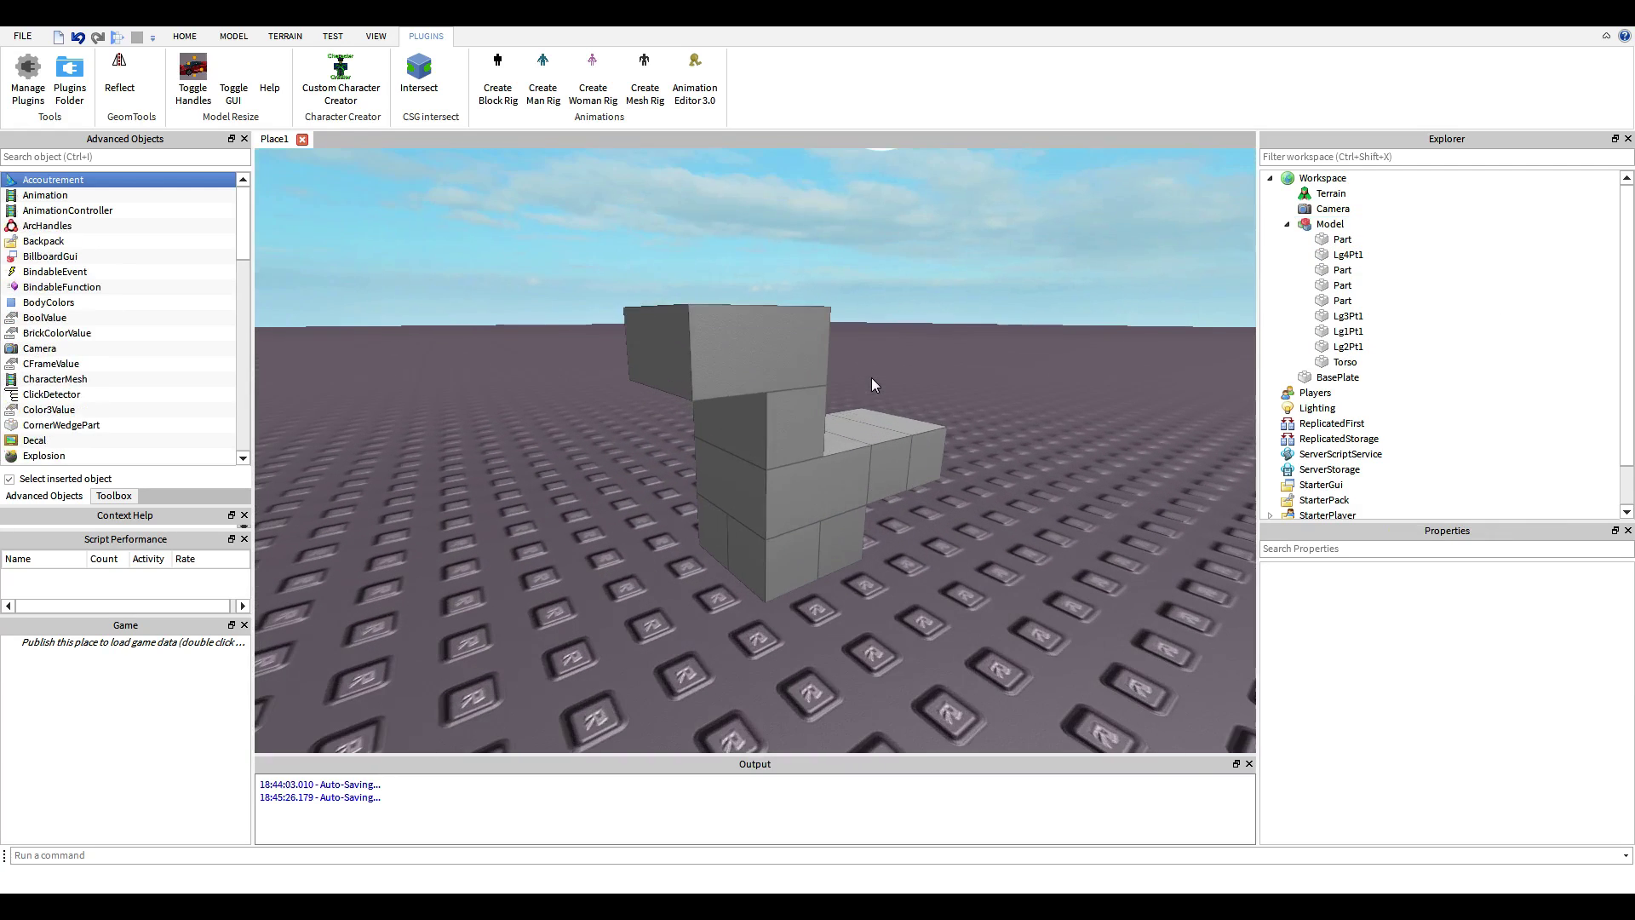
click(1342, 270)
double_click(1349, 273)
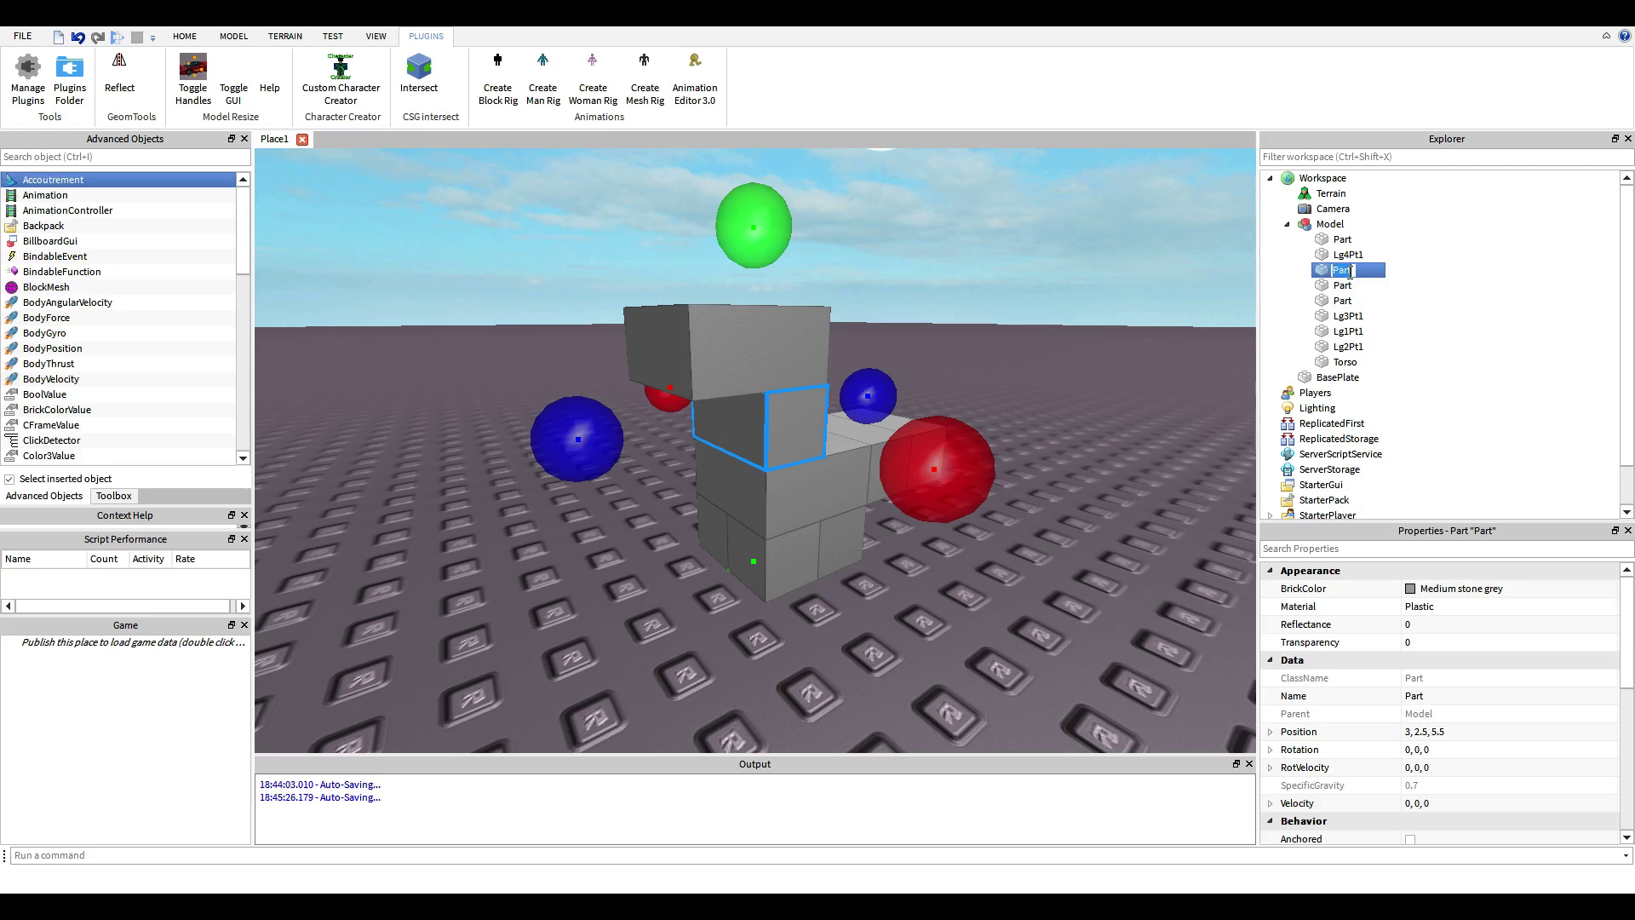
text(Neck)
key(Return)
- Rename the large head block on top of the neck as FakeHead
click(1339, 301)
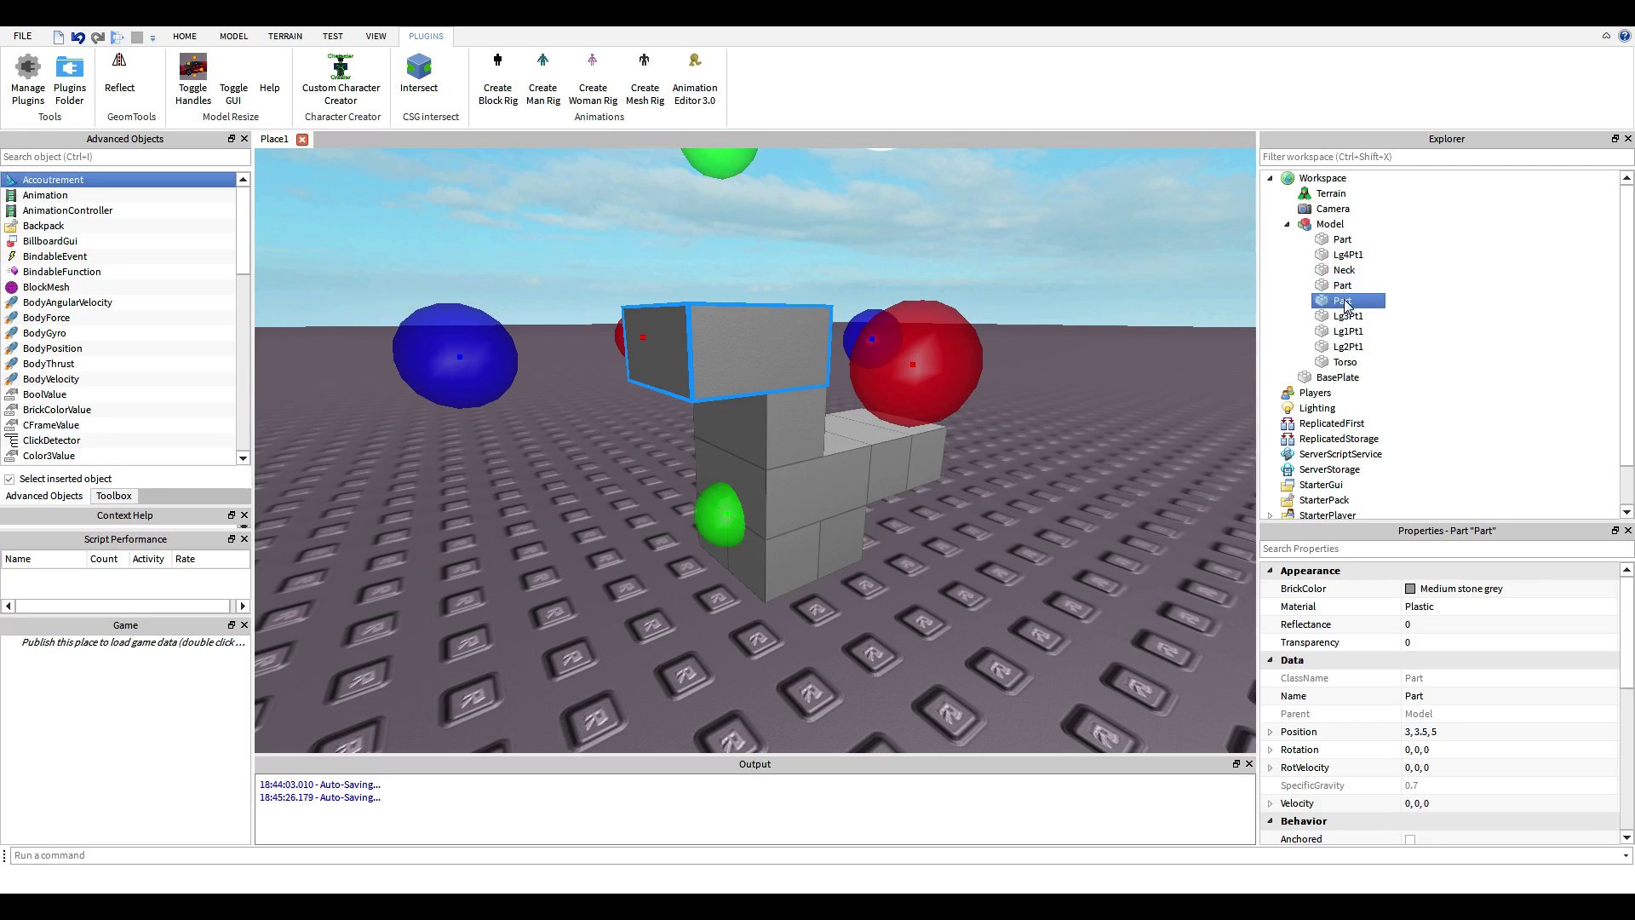
double_click(1339, 301)
text(FakeHead)
key(Return)
click(1055, 524)
- Rename the tail block attached directly to the torso as Tail1
click(888, 471)
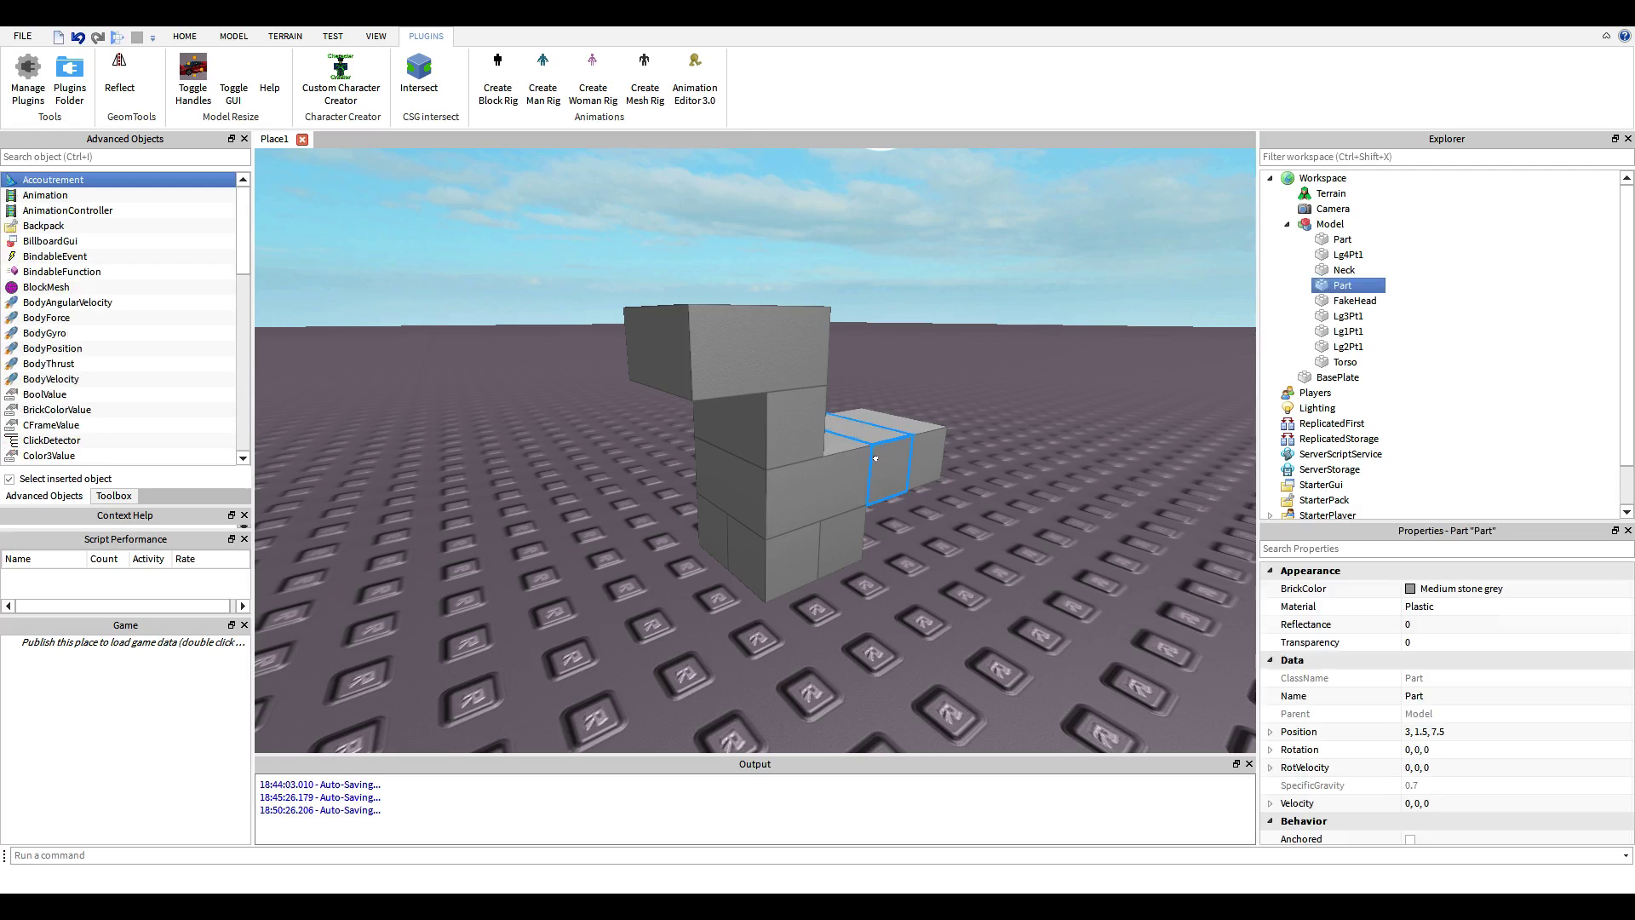
double_click(1334, 288)
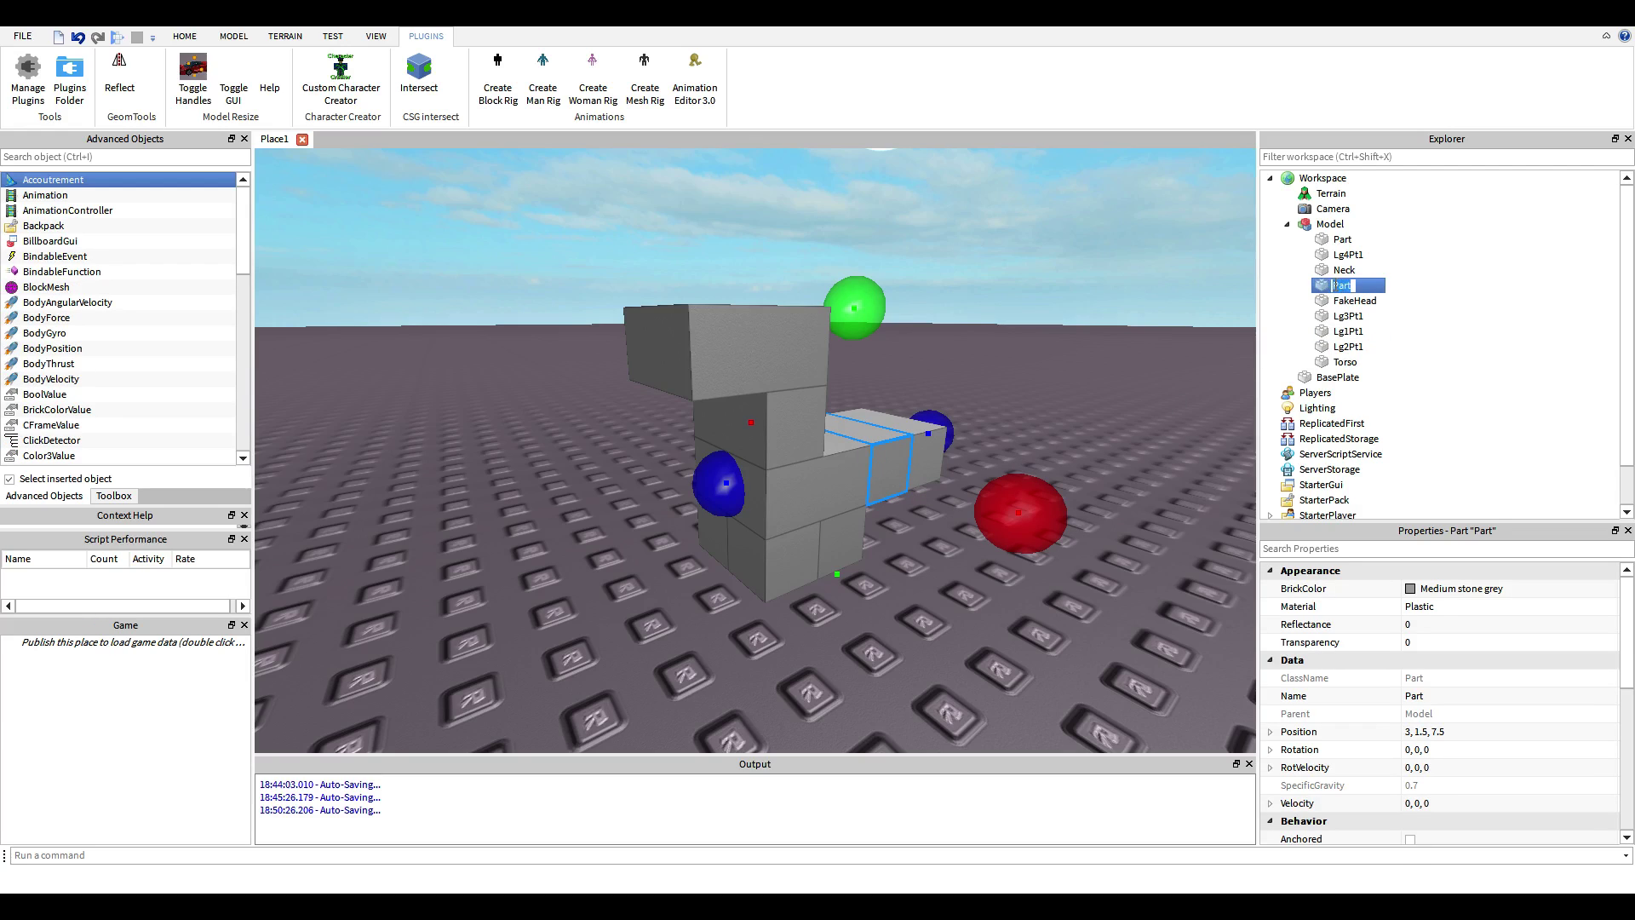
key(BackSpace)
text(Tail1)
key(Return)
click(974, 463)
- Rename the outermost tail block as Tail2
click(931, 445)
click(1337, 240)
key(BackSpace)
text(T)
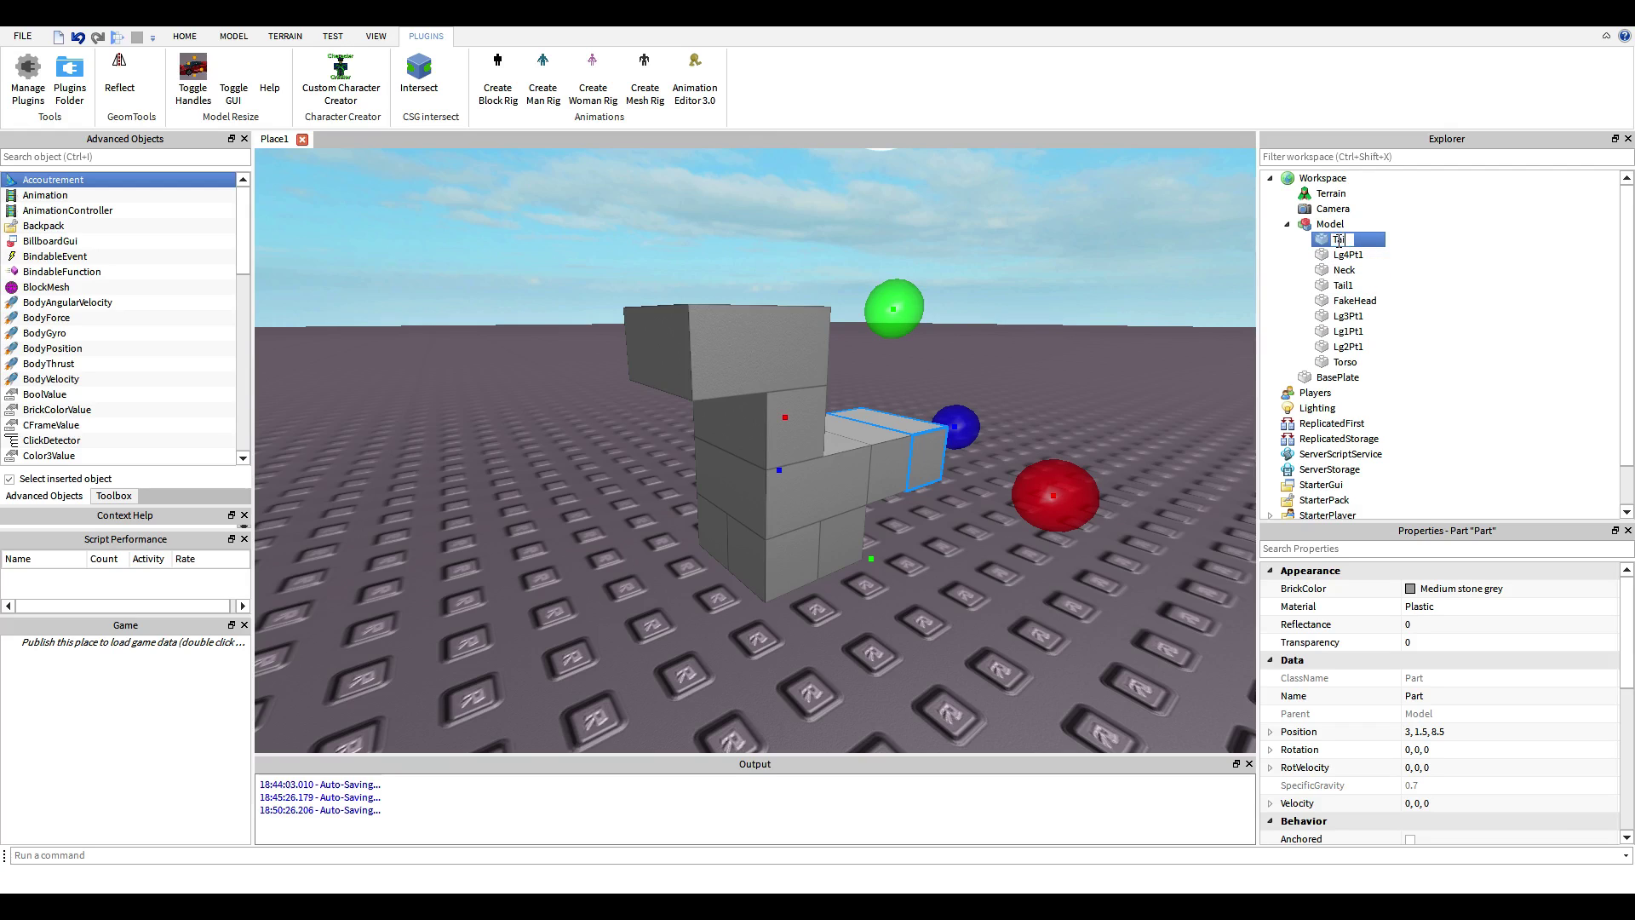
text(ail2)
key(Return)
click(1146, 345)
- Inspect how the neck, torso and both tail blocks adjoin, selecting each part in turn
scroll(1146, 345, up, 5)
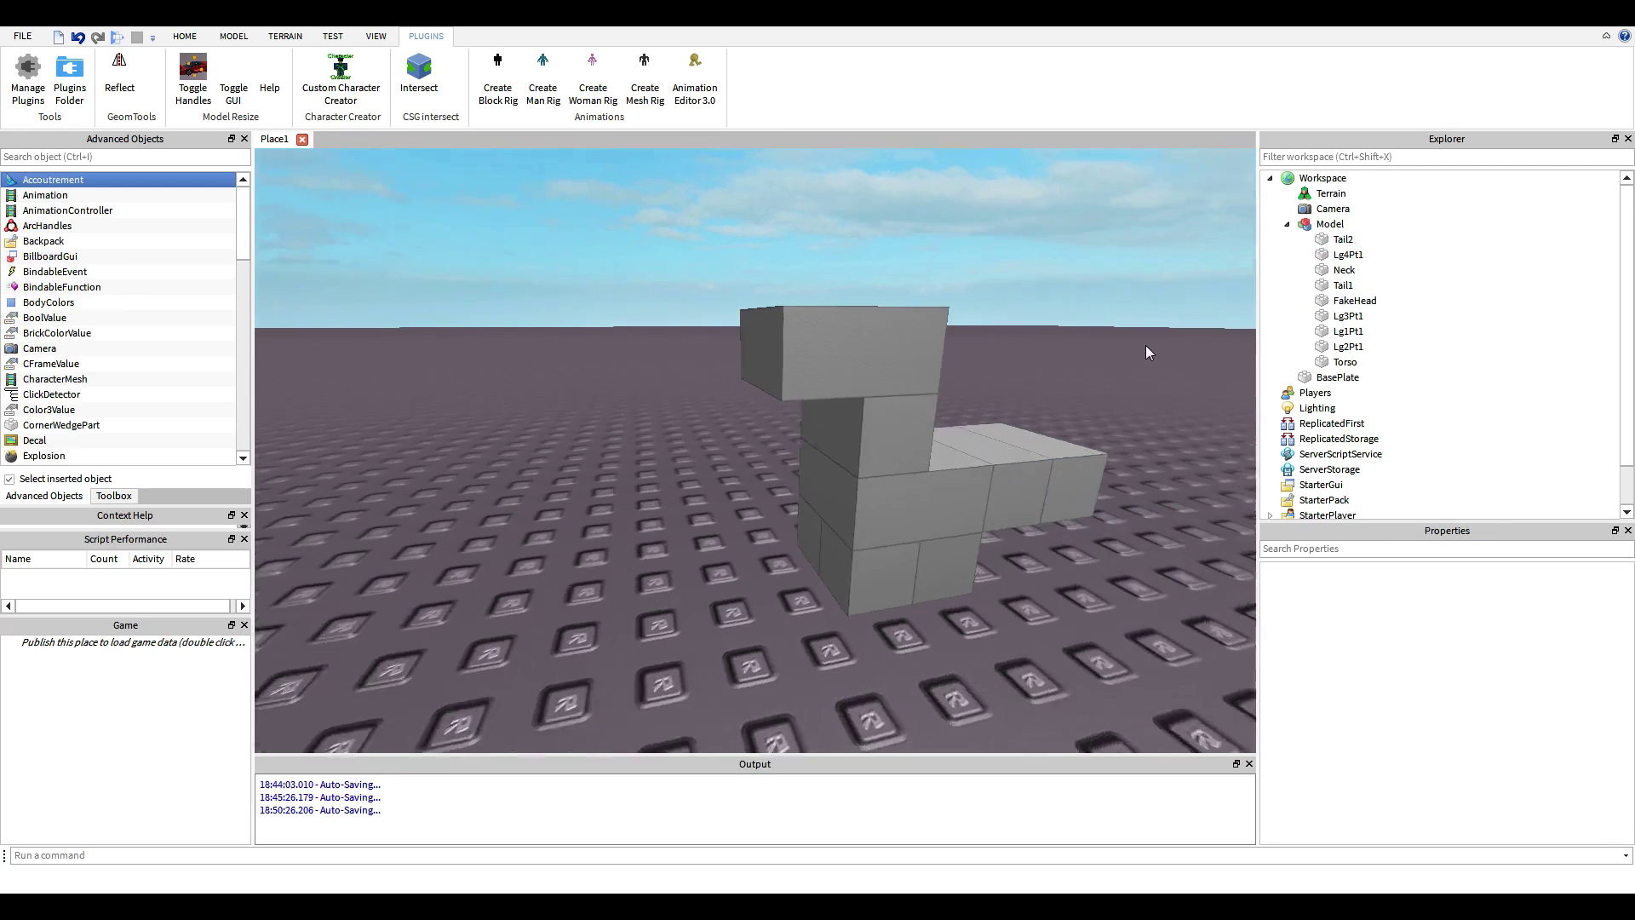
click(946, 501)
click(871, 347)
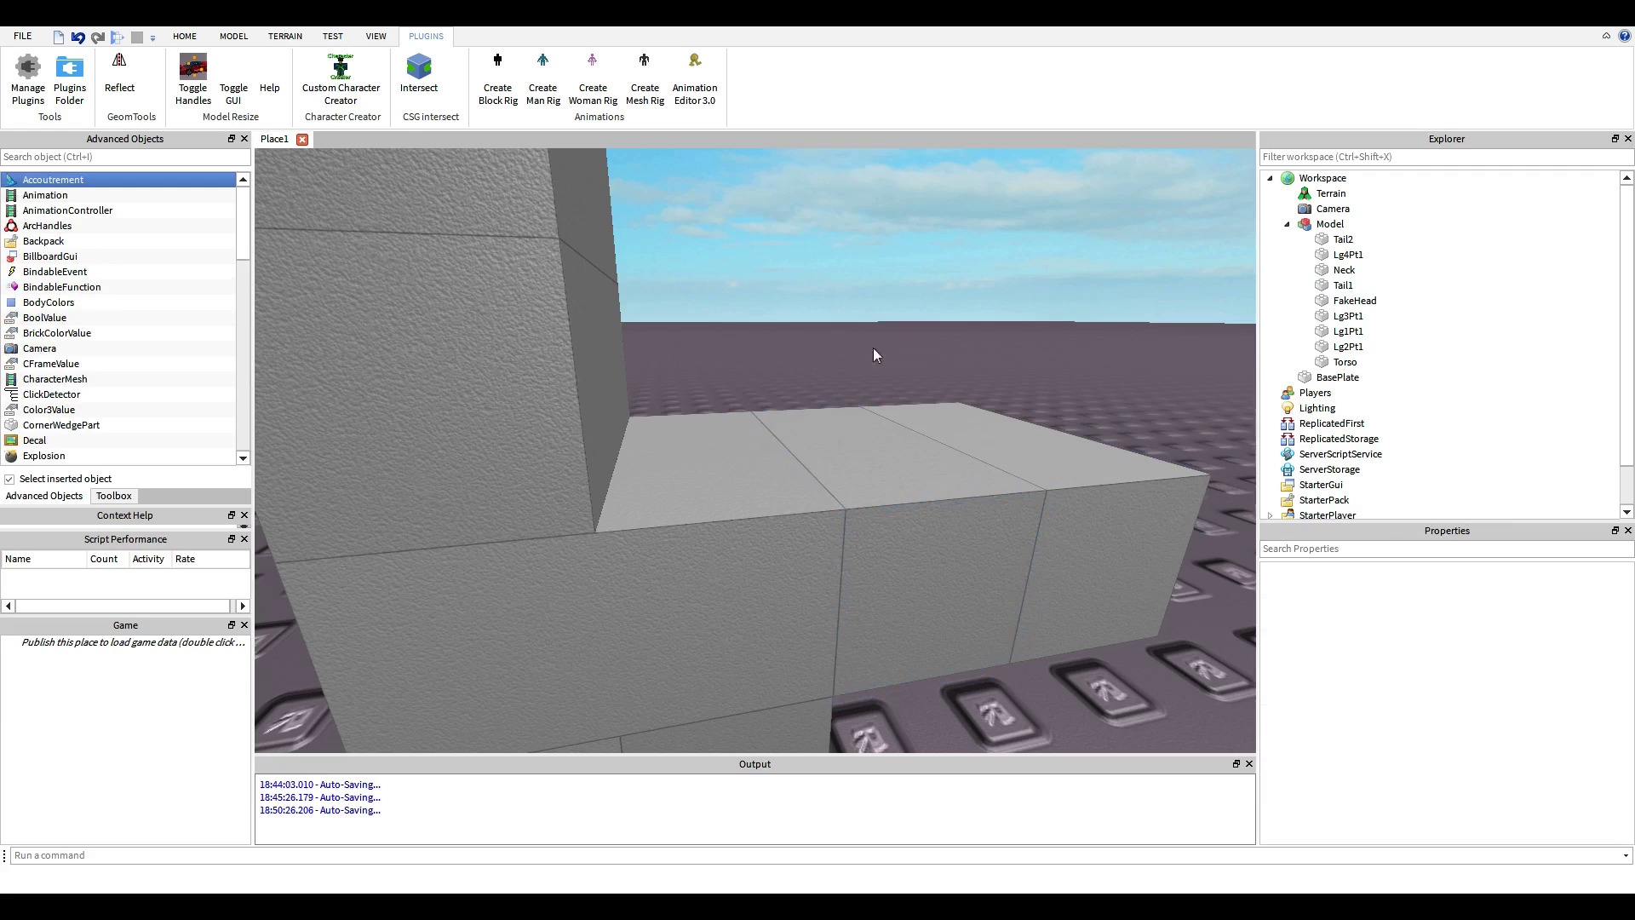
scroll(579, 347, down, 5)
click(621, 404)
click(716, 274)
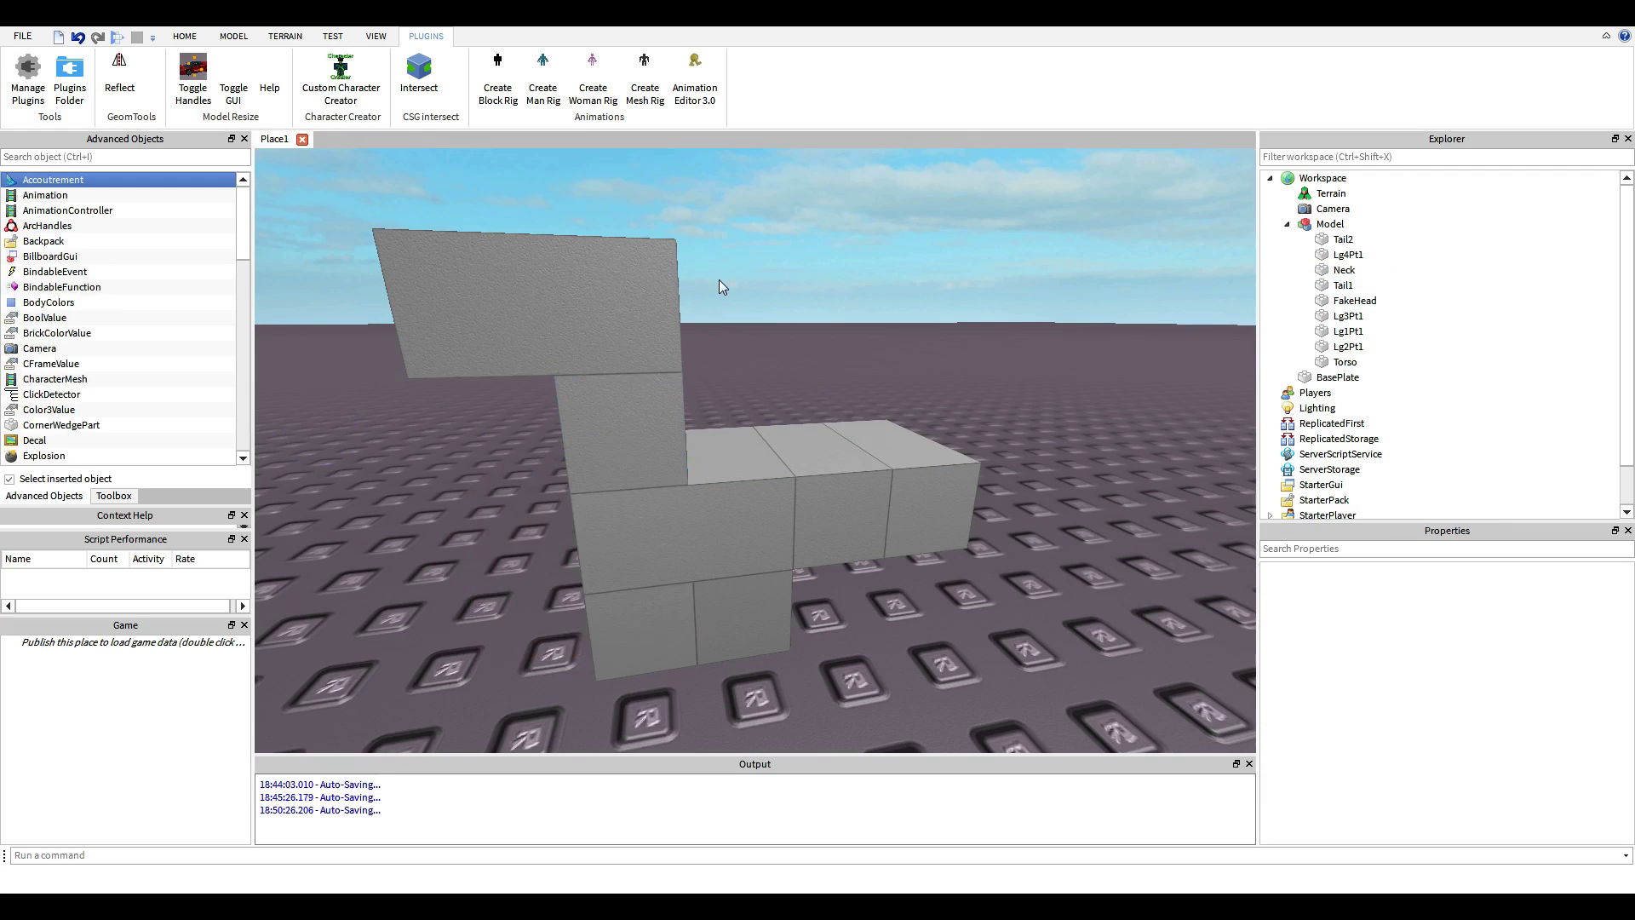
click(646, 426)
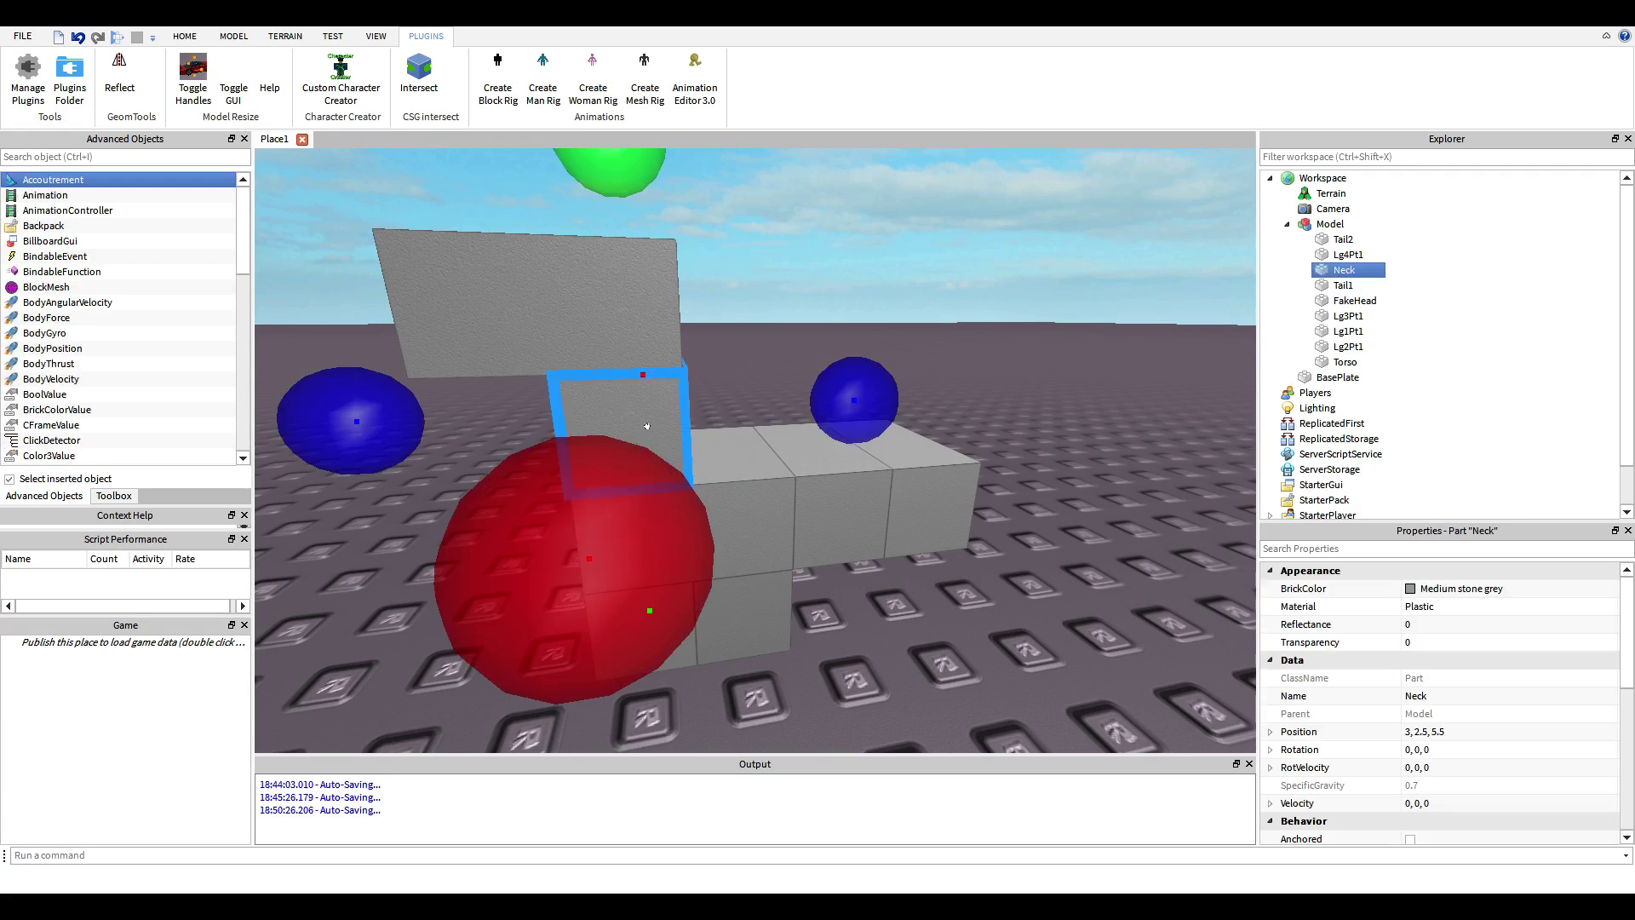
click(729, 474)
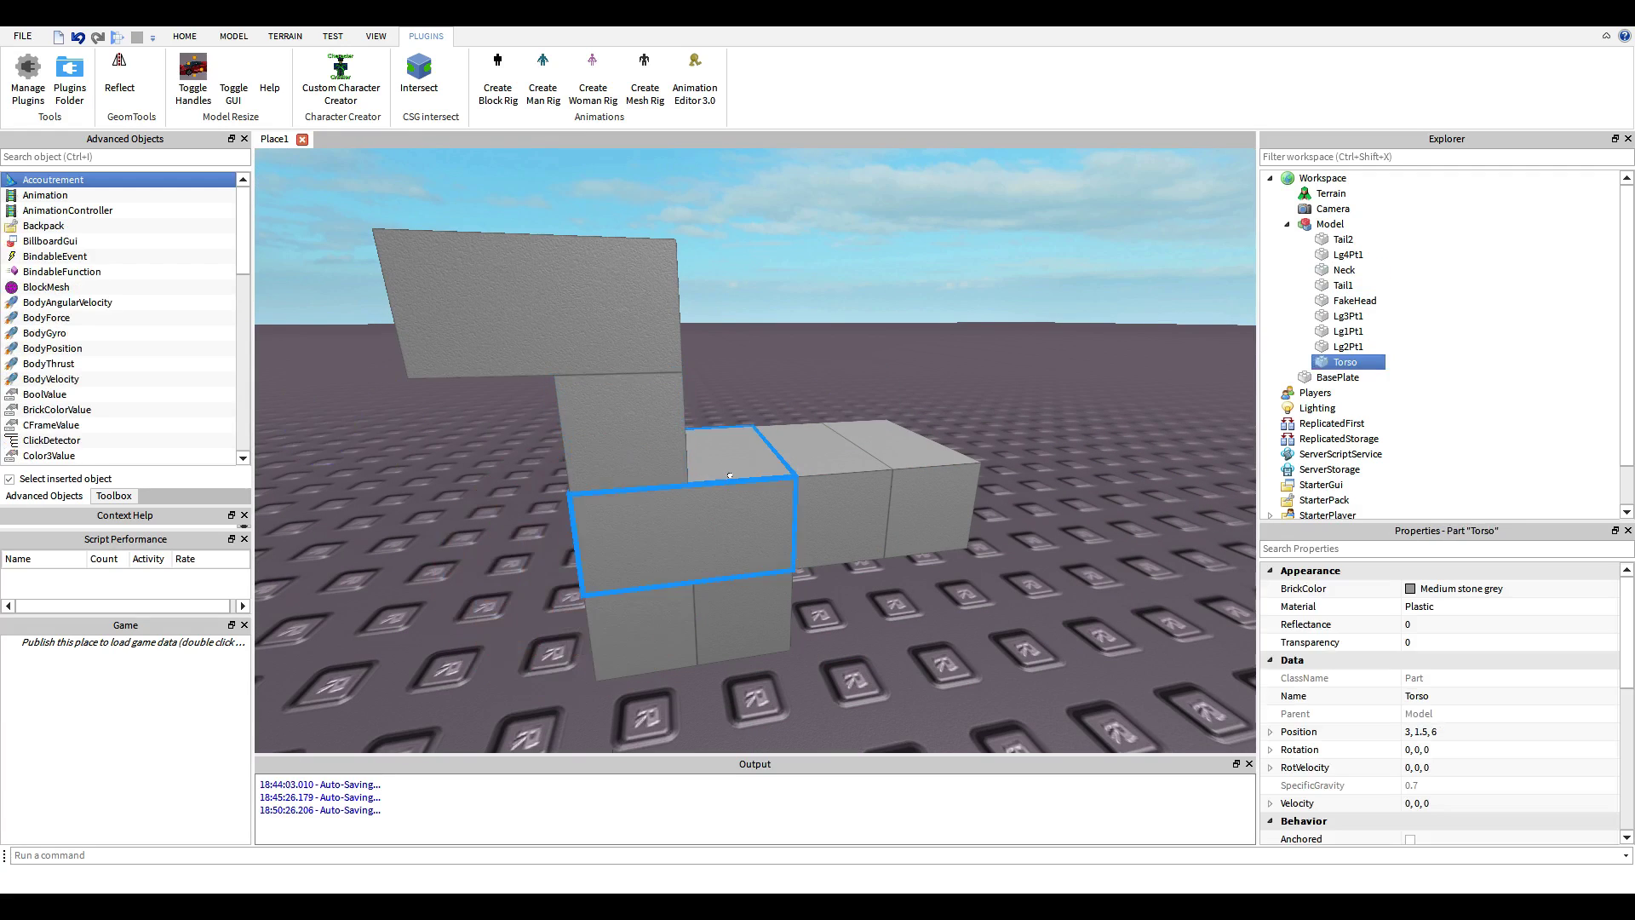
click(773, 391)
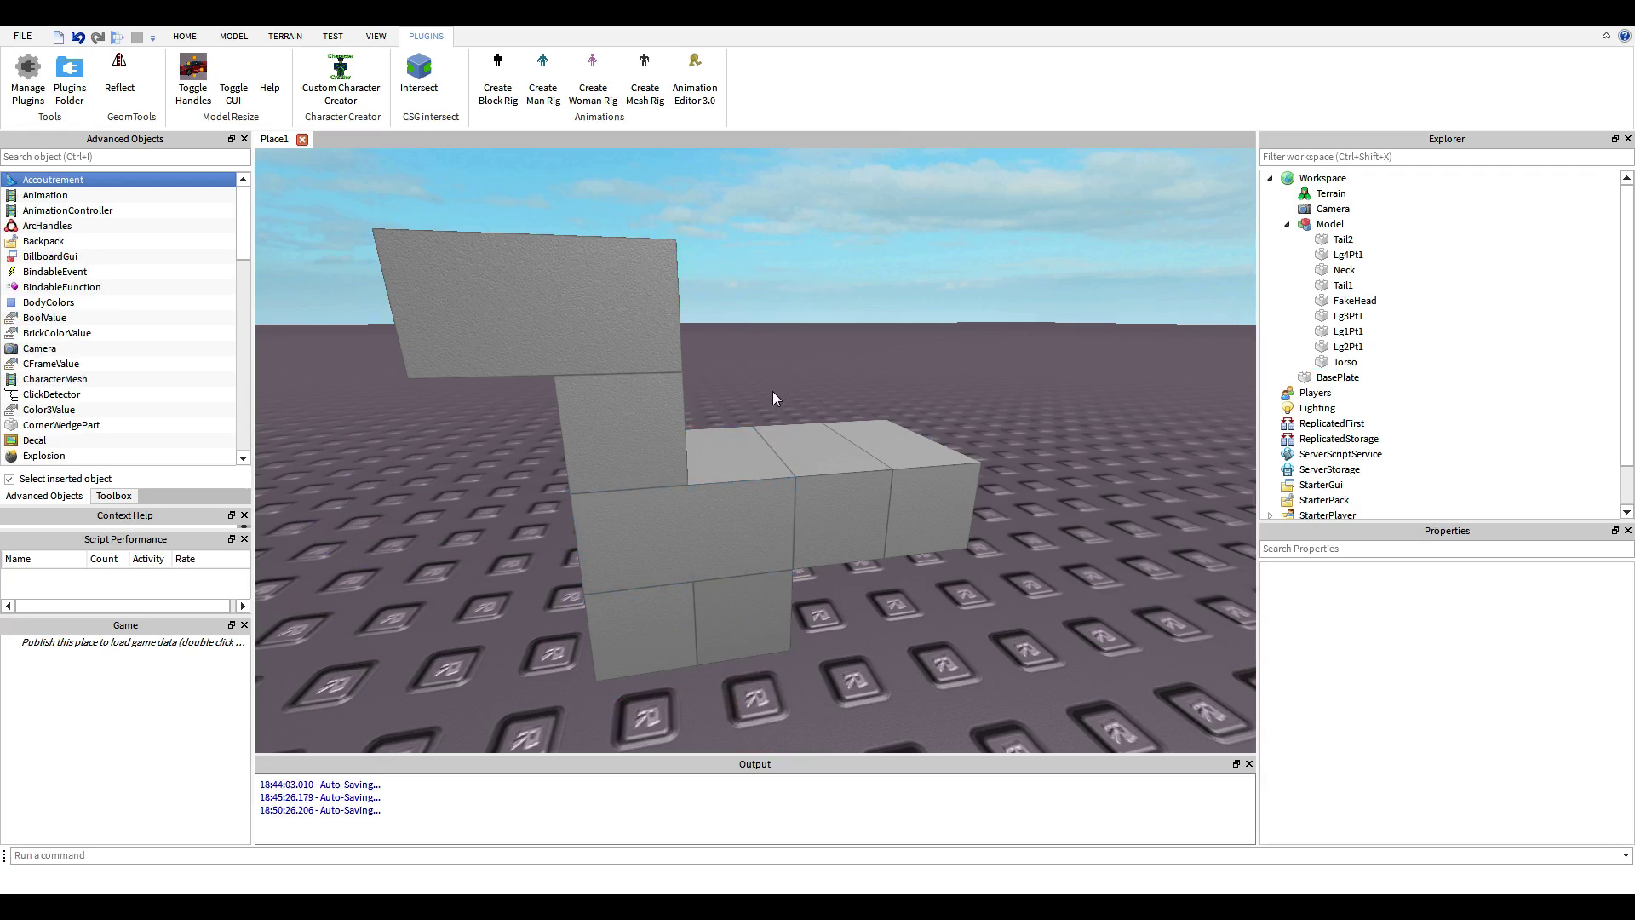
click(815, 461)
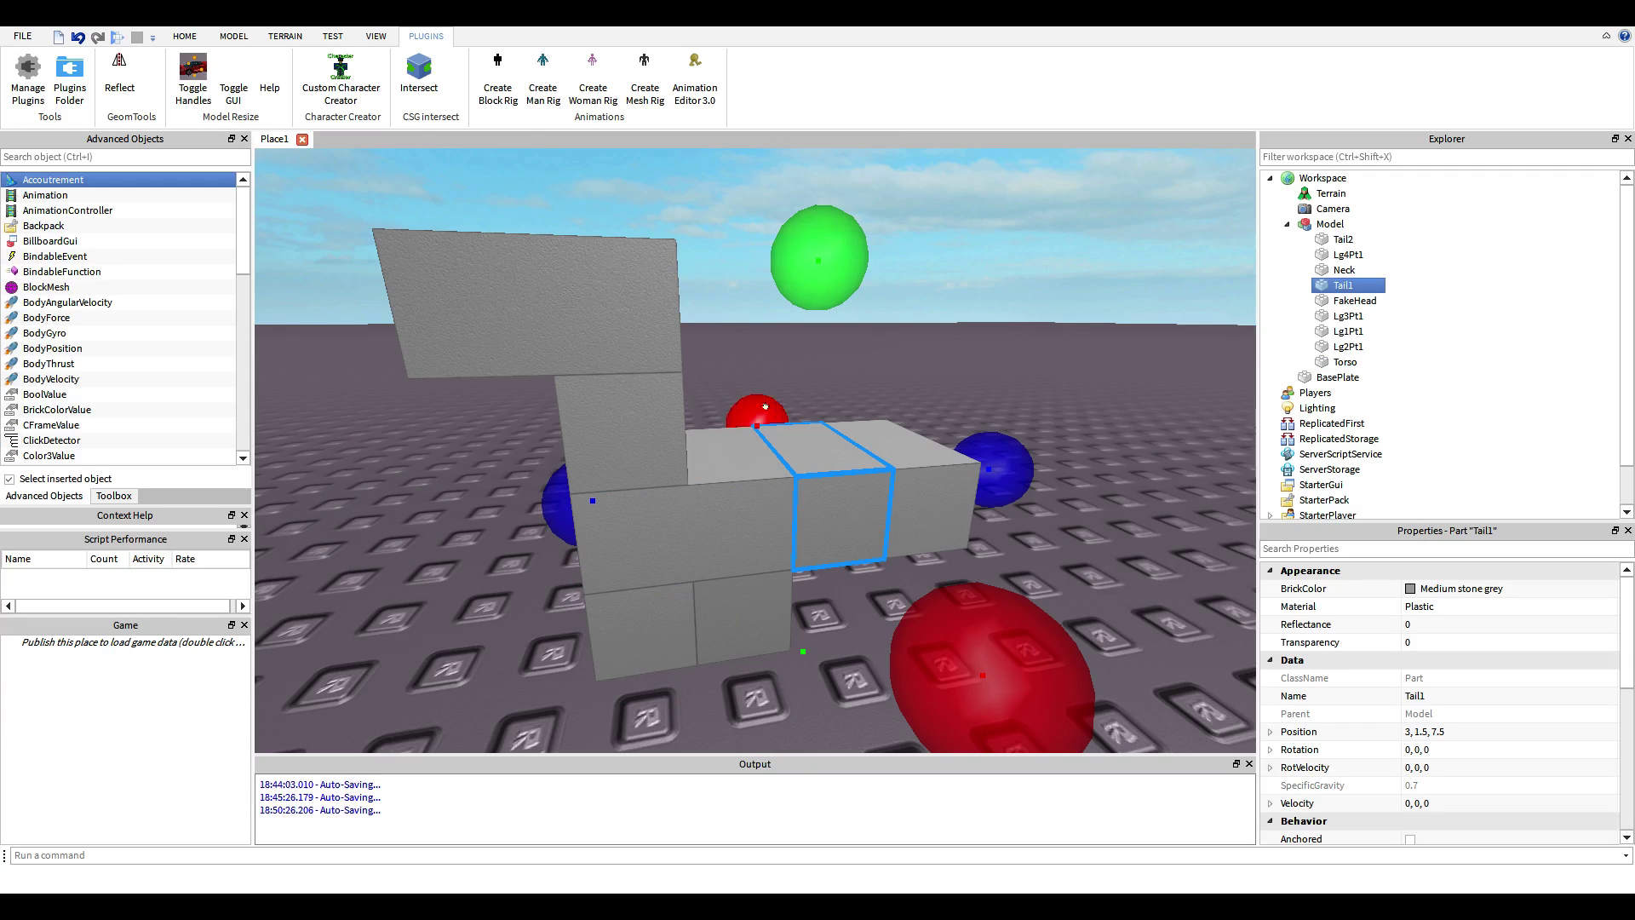
click(896, 454)
click(808, 473)
click(933, 502)
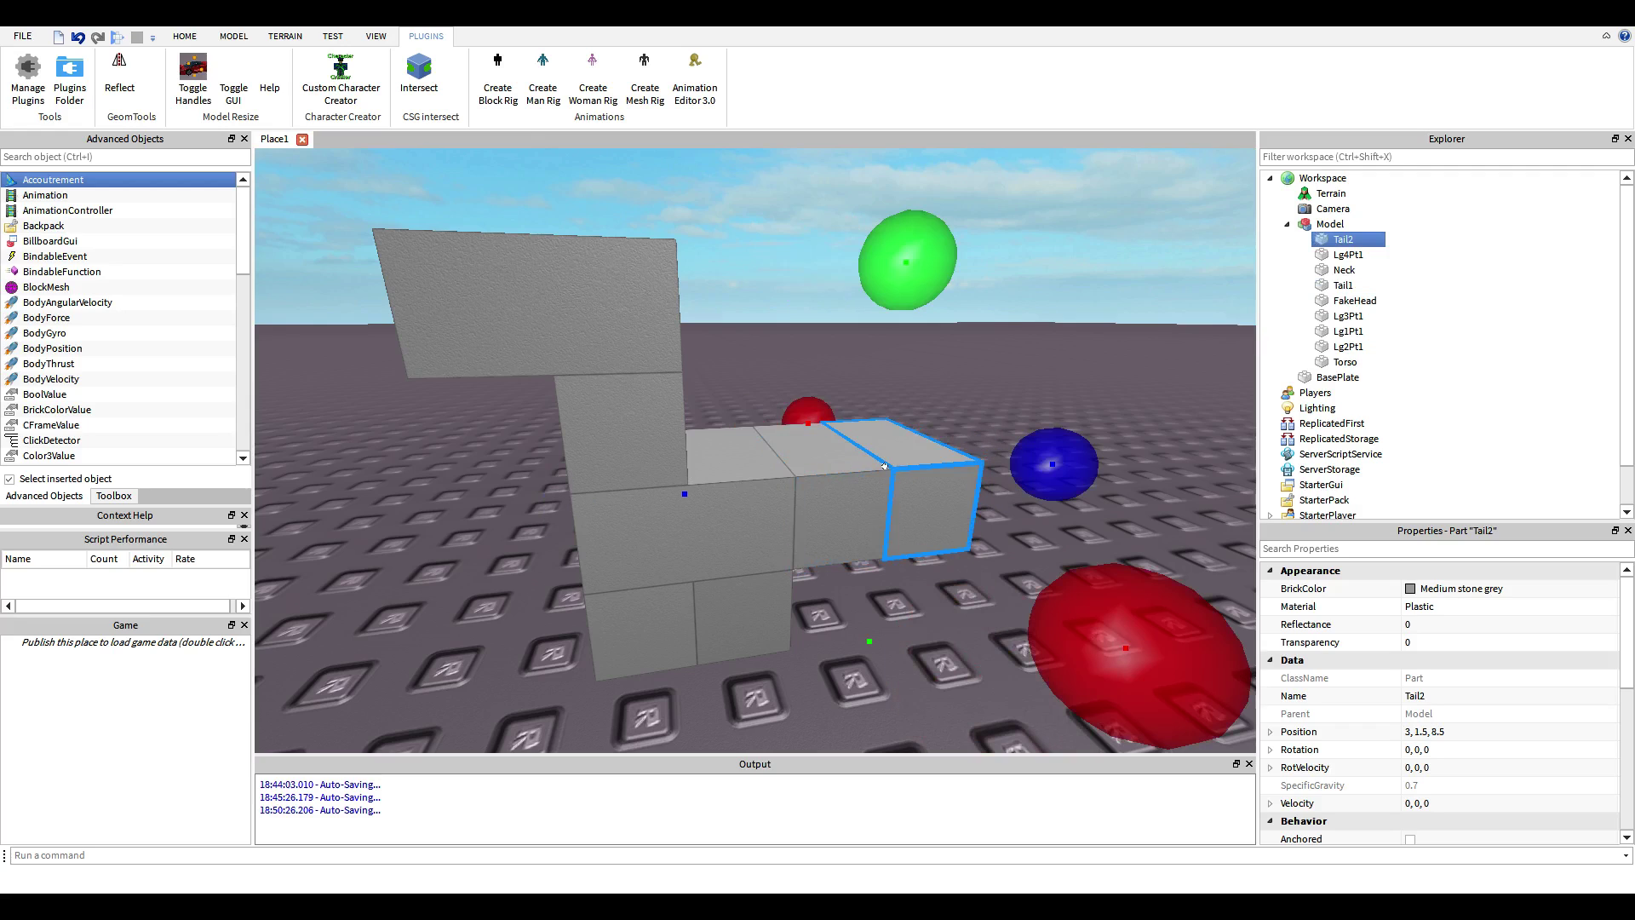
- Move the whole creature model farther back across the baseplate
click(1088, 380)
drag(894, 511, 937, 400)
click(918, 455)
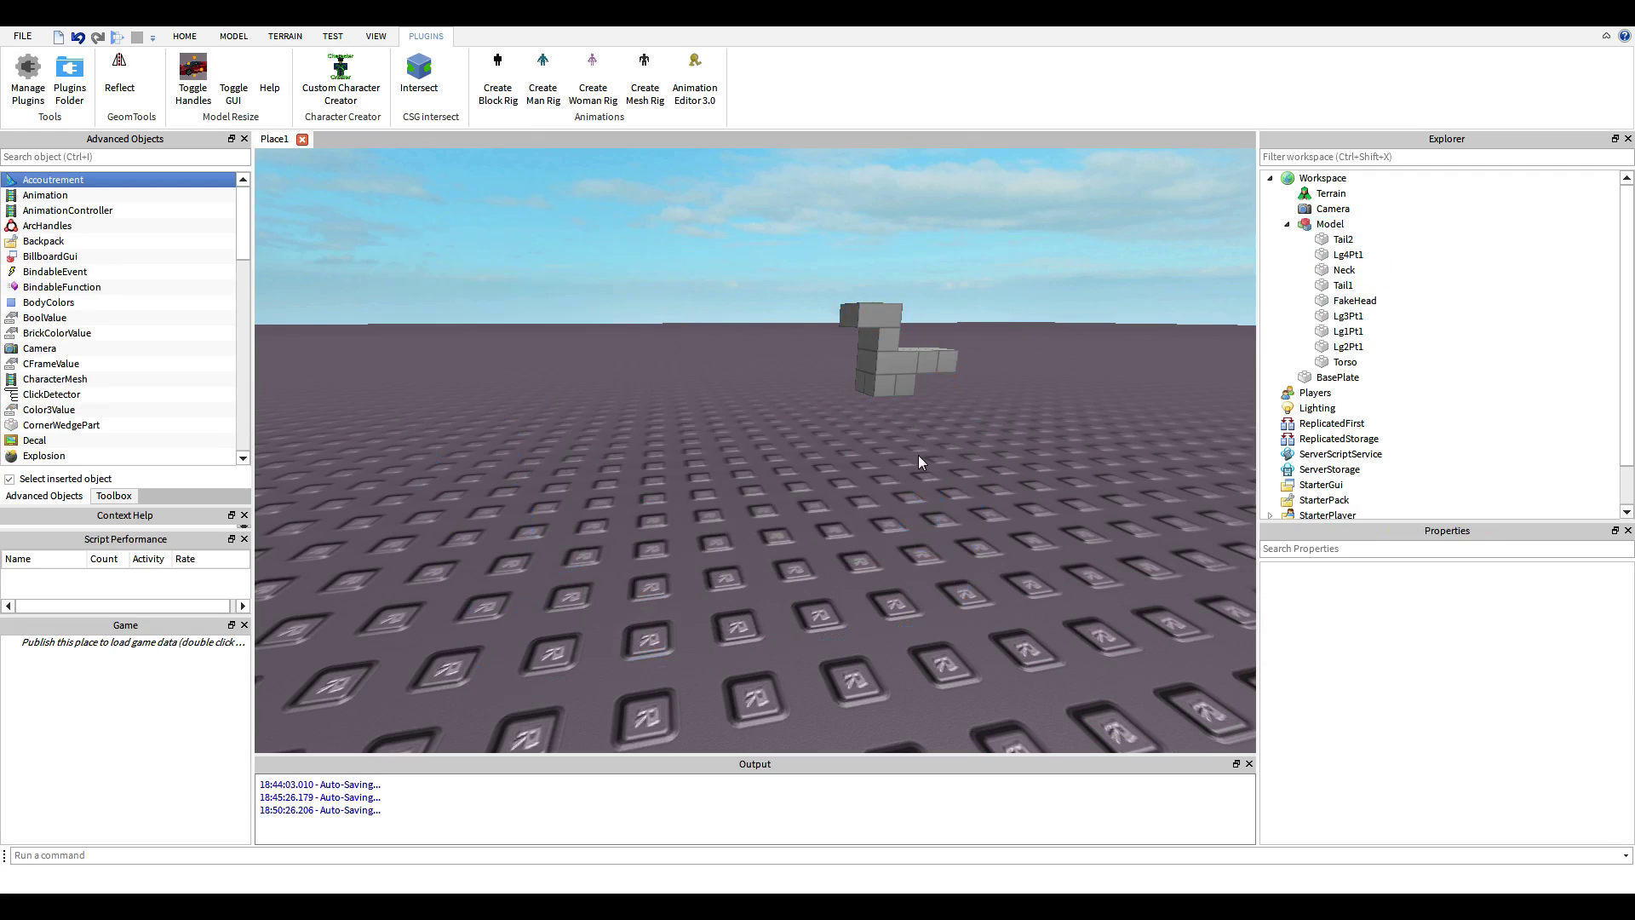
- Bring the creature model closer on the baseplate and start editing it with the Custom Character Creator
drag(866, 353, 702, 612)
click(986, 584)
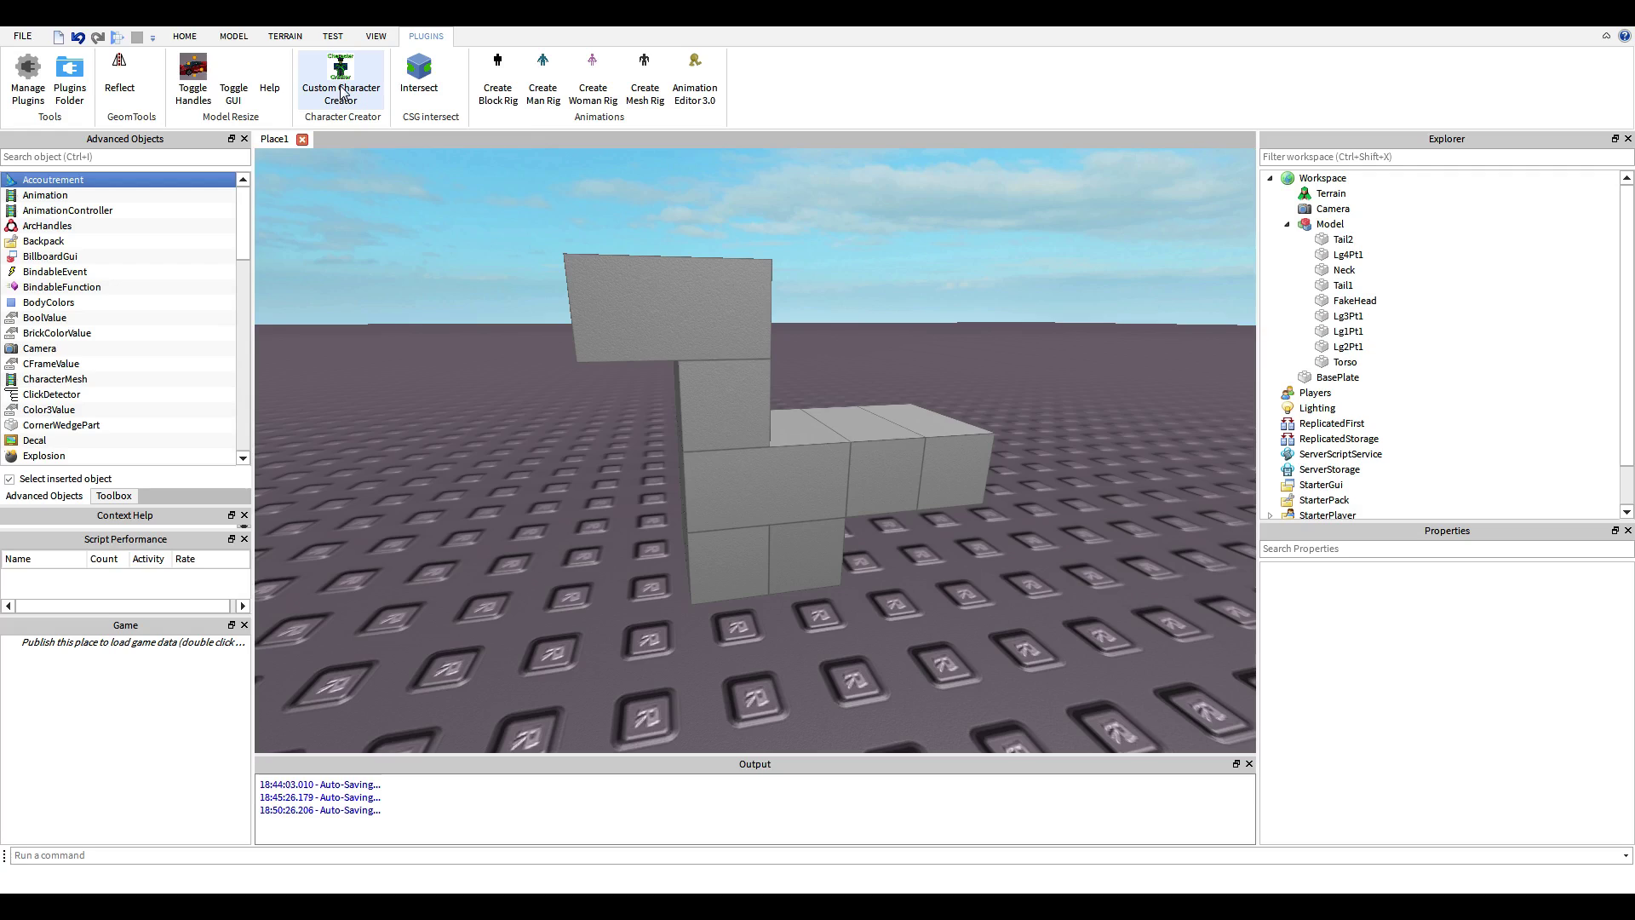
click(702, 422)
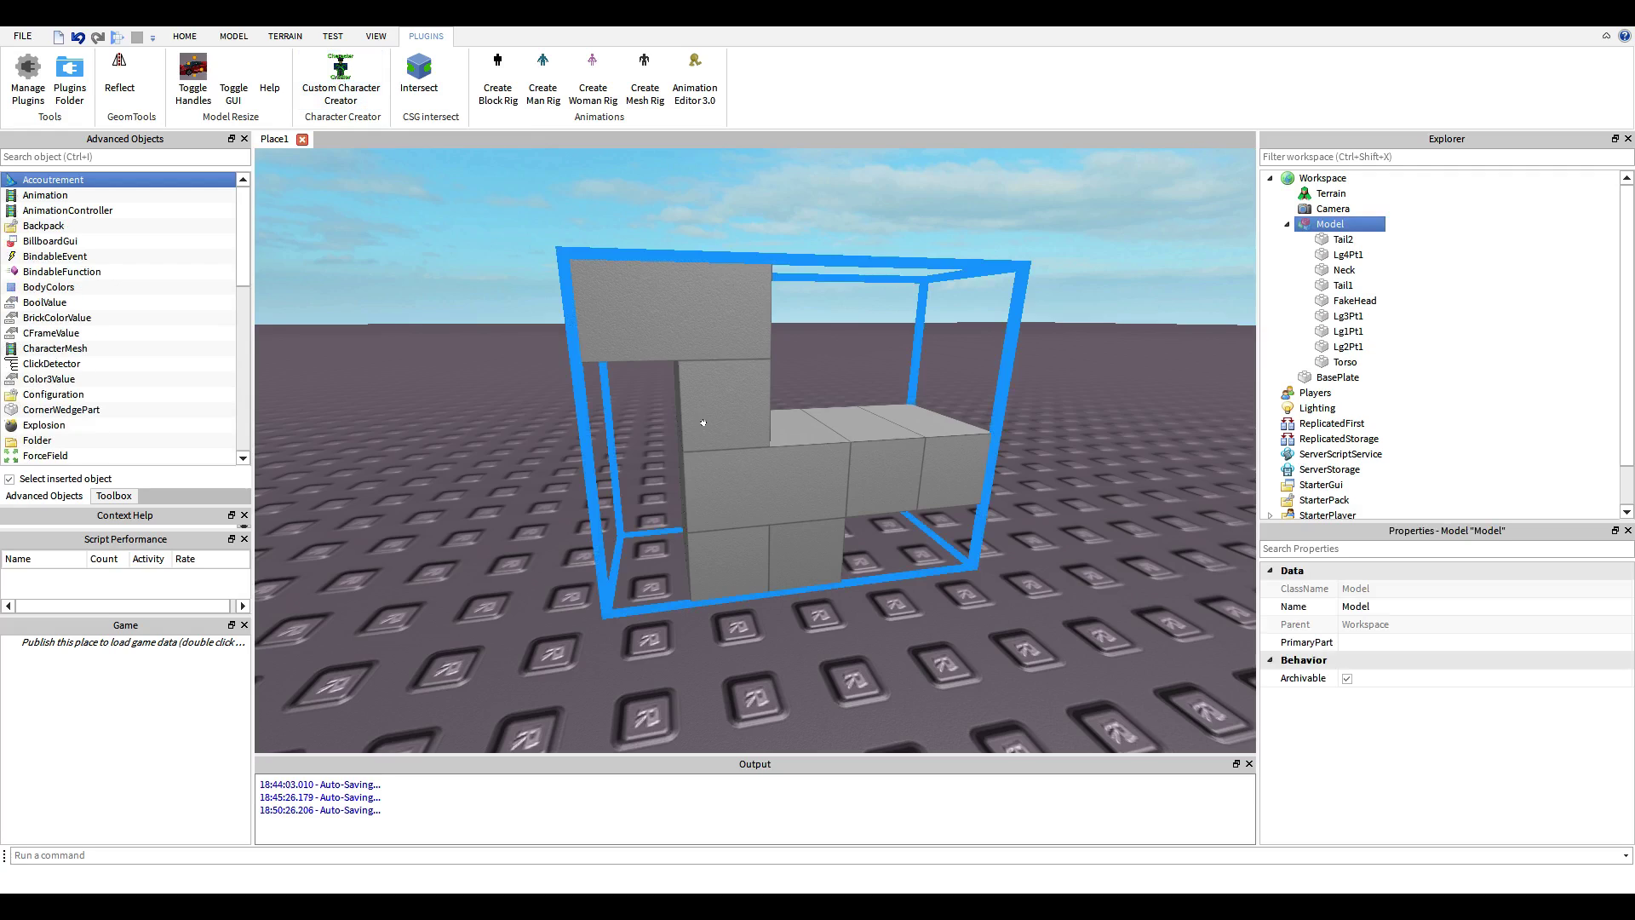
click(342, 69)
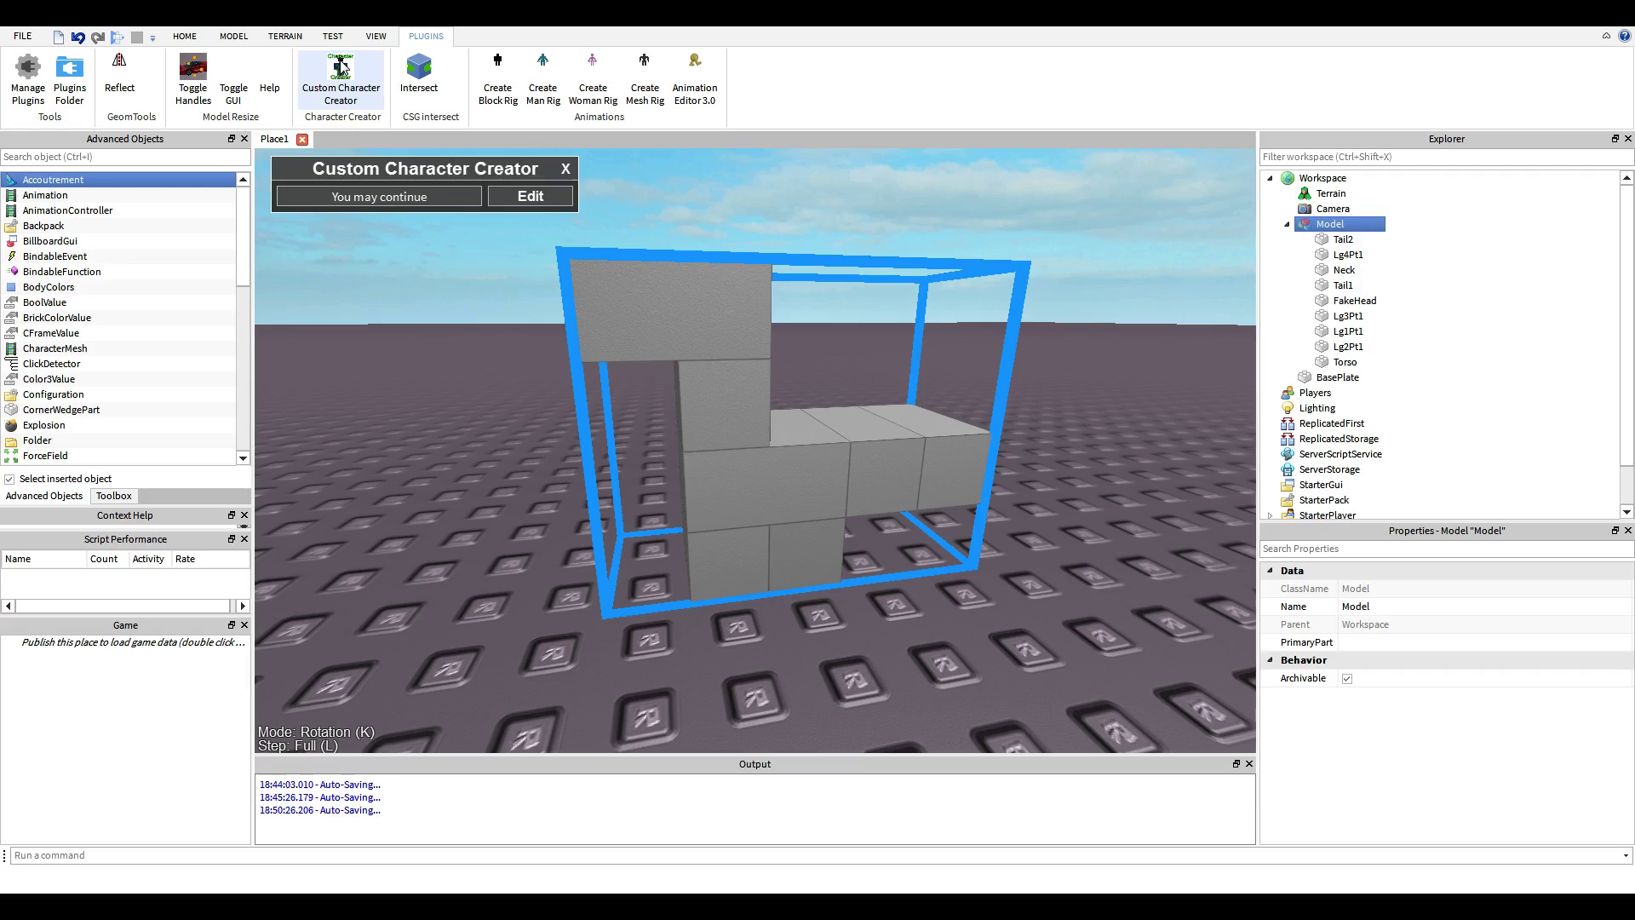
click(511, 195)
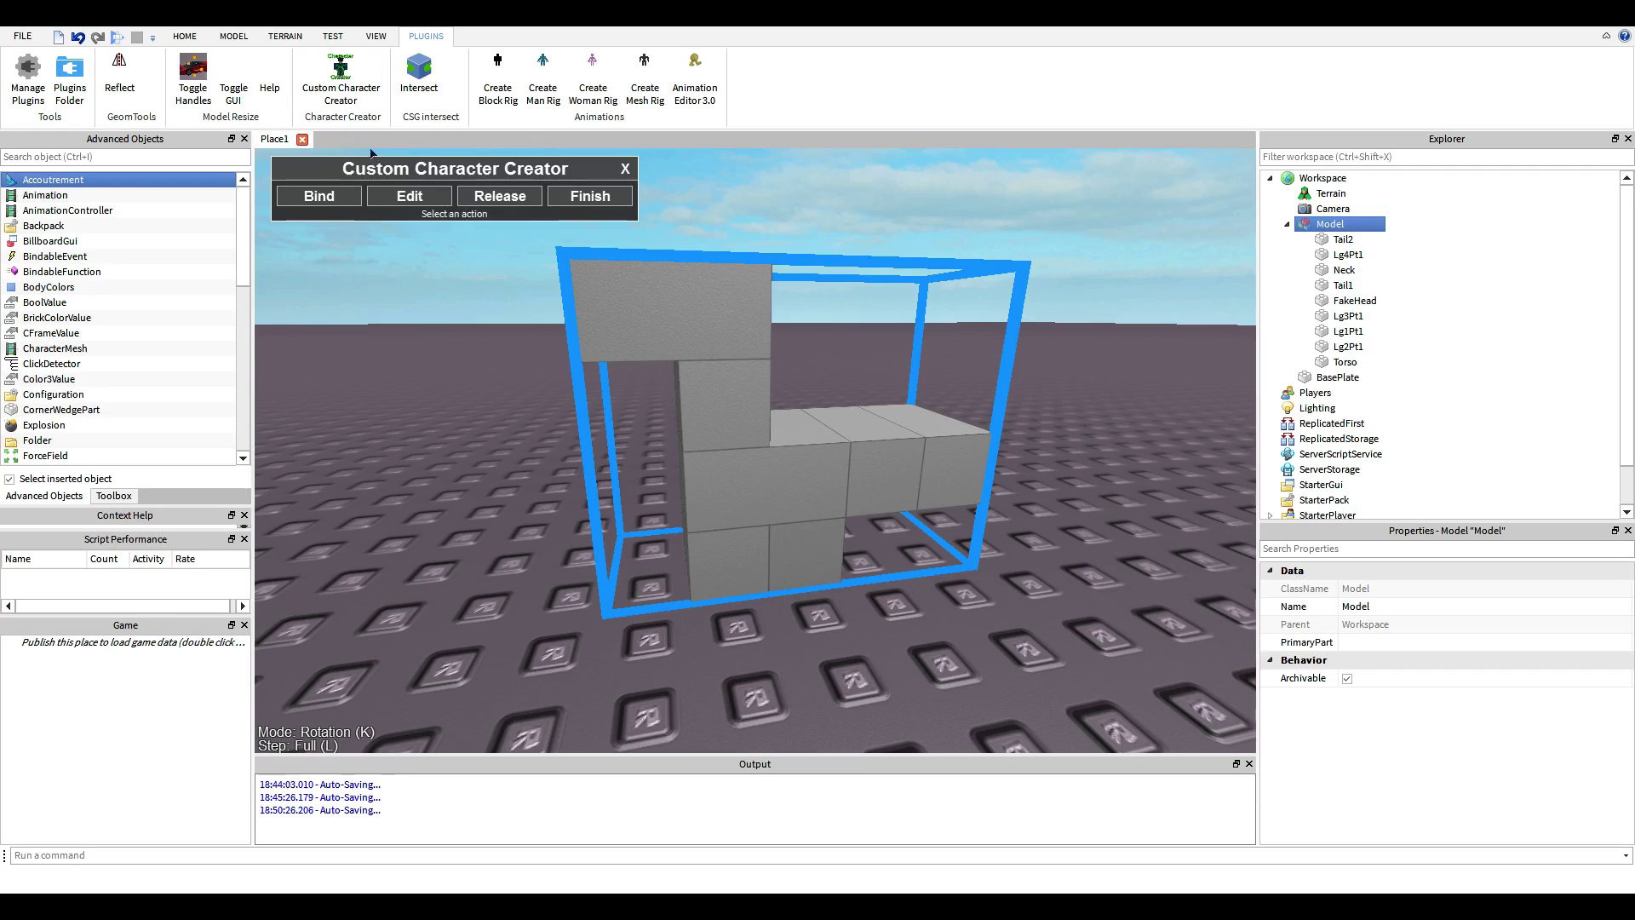
- Bind the front leg beneath the head on one side to the torso, using the torso as the base part
click(318, 191)
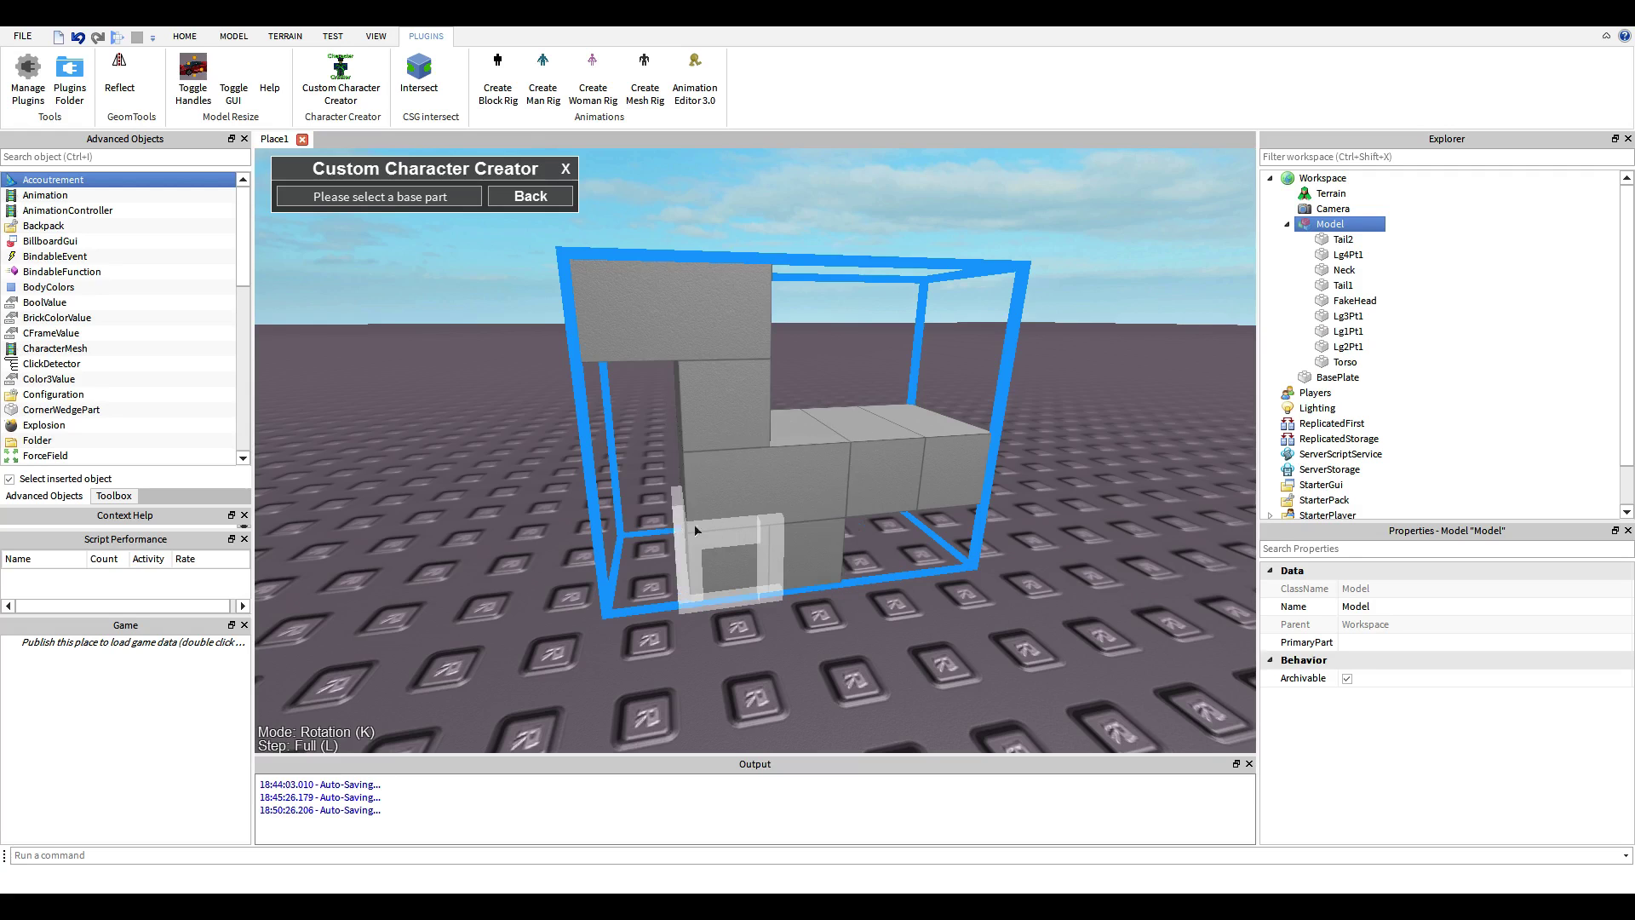
key(a)
right_drag(681, 651, 804, 643)
key(w)
key(s)
key(a)
key(w)
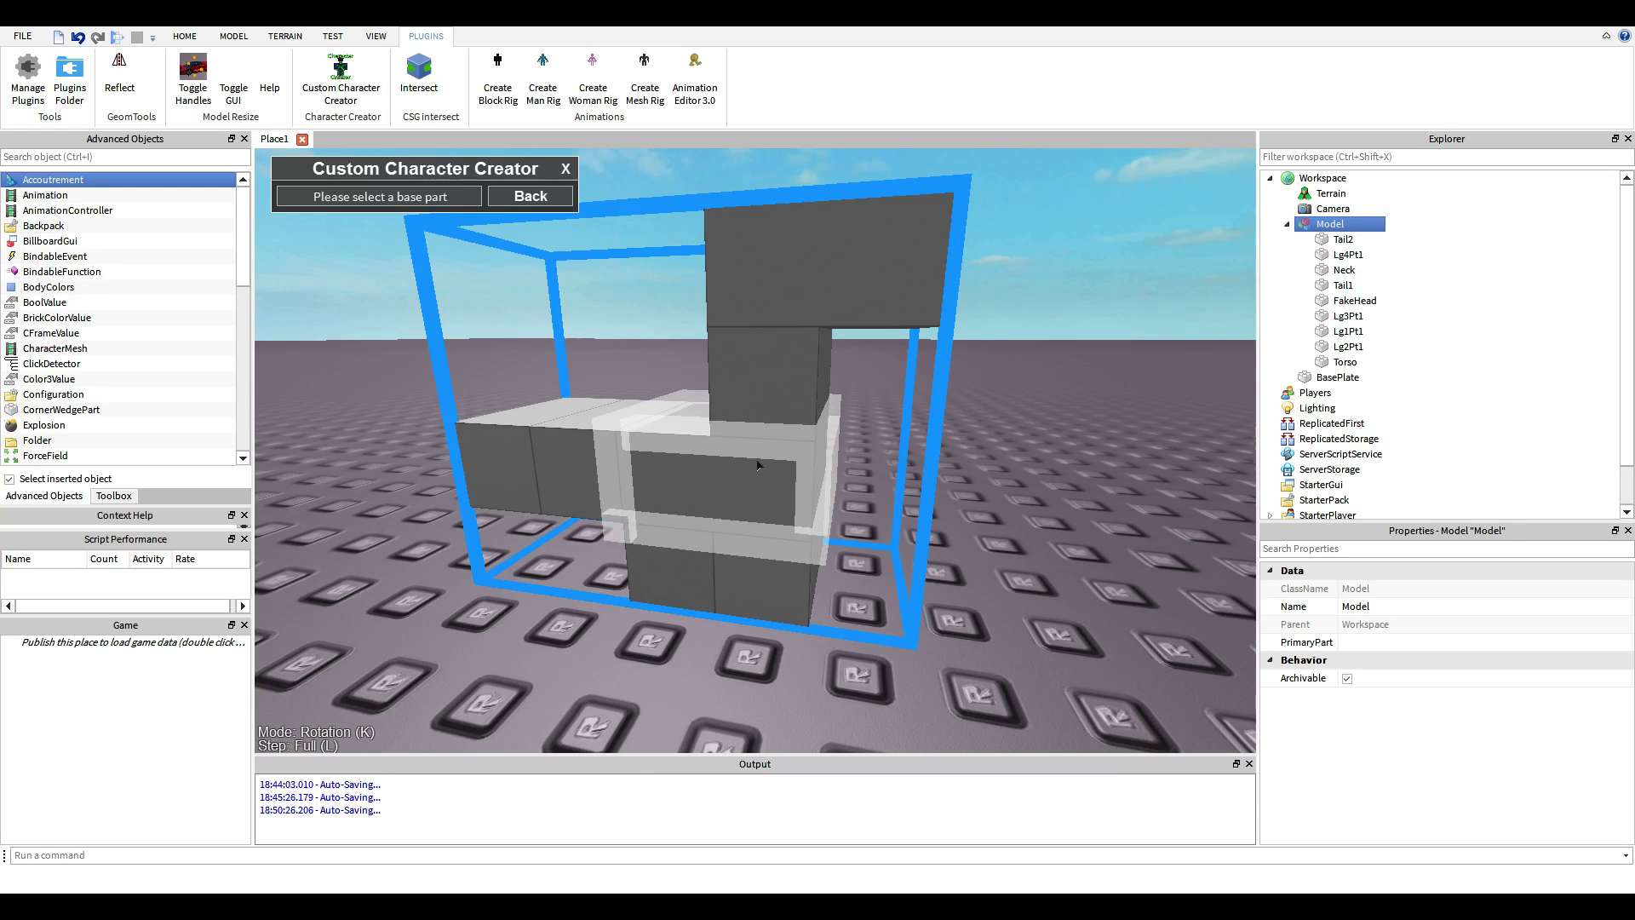
click(727, 460)
click(768, 551)
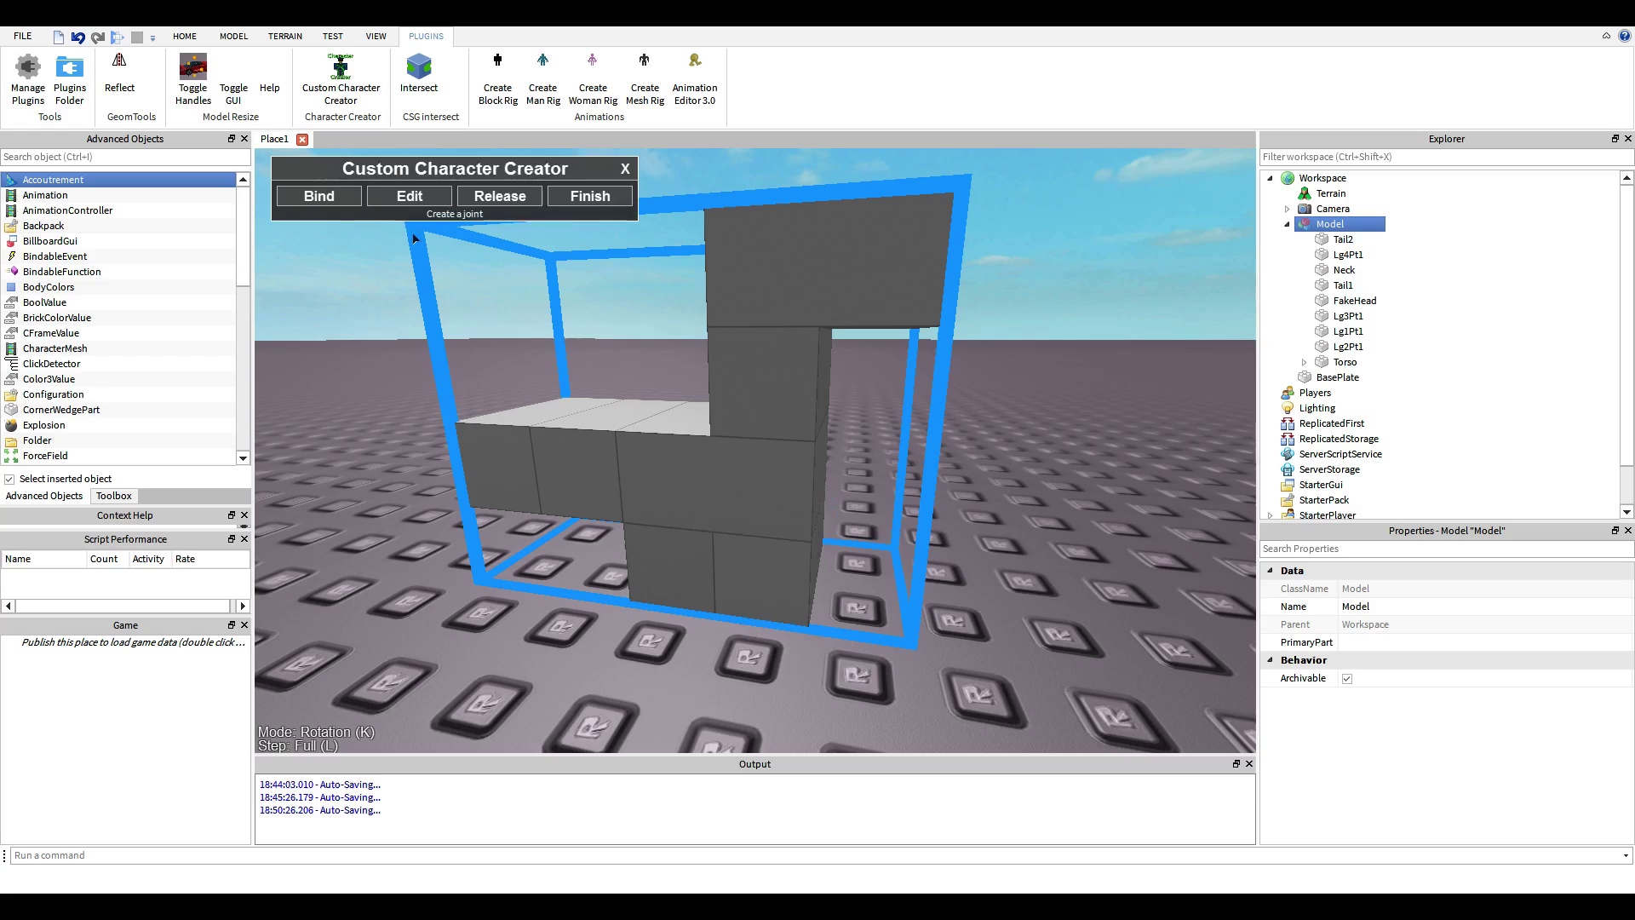
- Bind the rear leg on the same side to the torso, with the torso as the base part
click(652, 425)
right_drag(652, 426, 584, 380)
scroll(737, 571, down, 3)
click(737, 572)
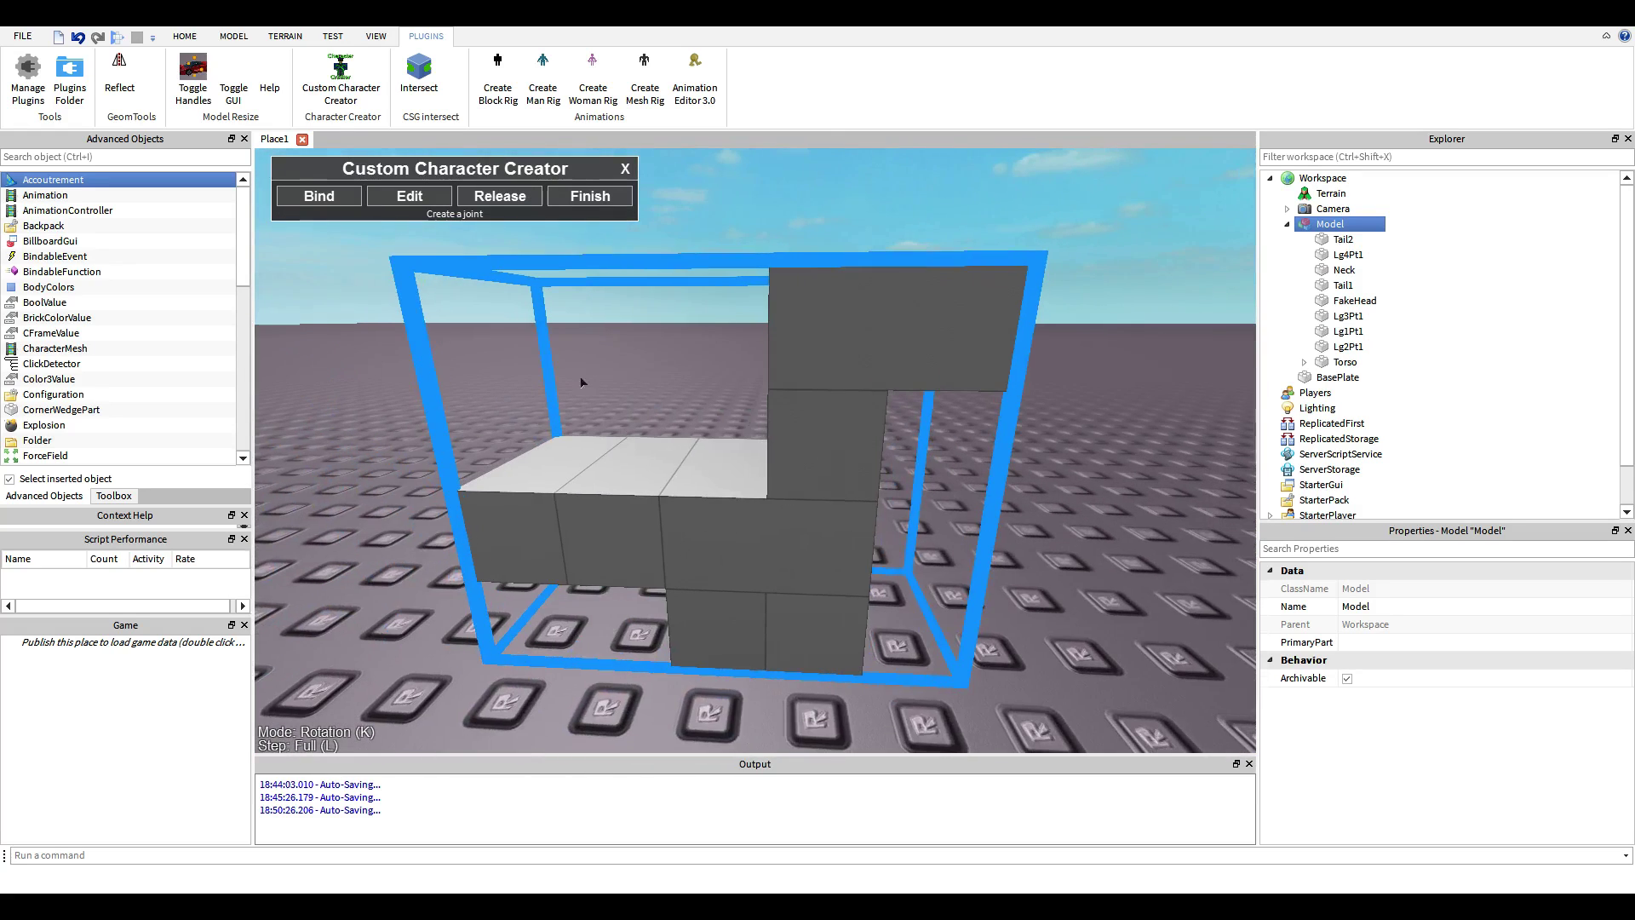
click(329, 196)
click(702, 521)
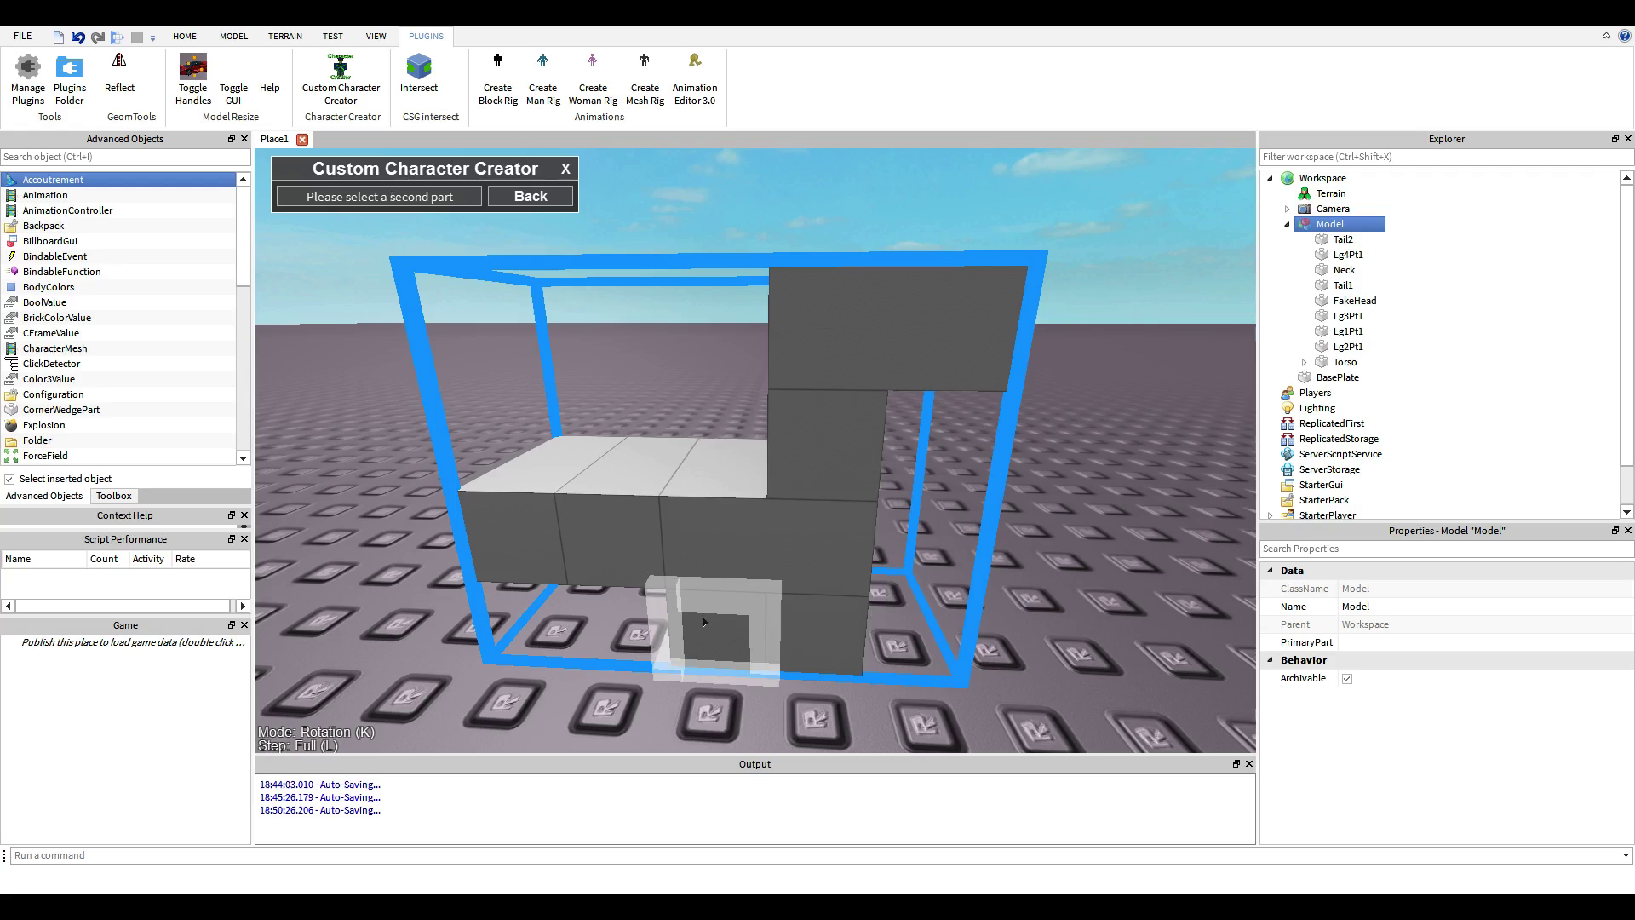
click(708, 614)
- Bind the rear leg on the opposite side of the creature to the torso as the base part
right_drag(709, 614, 692, 603)
scroll(693, 603, down, 3)
scroll(693, 606, up, 3)
click(319, 196)
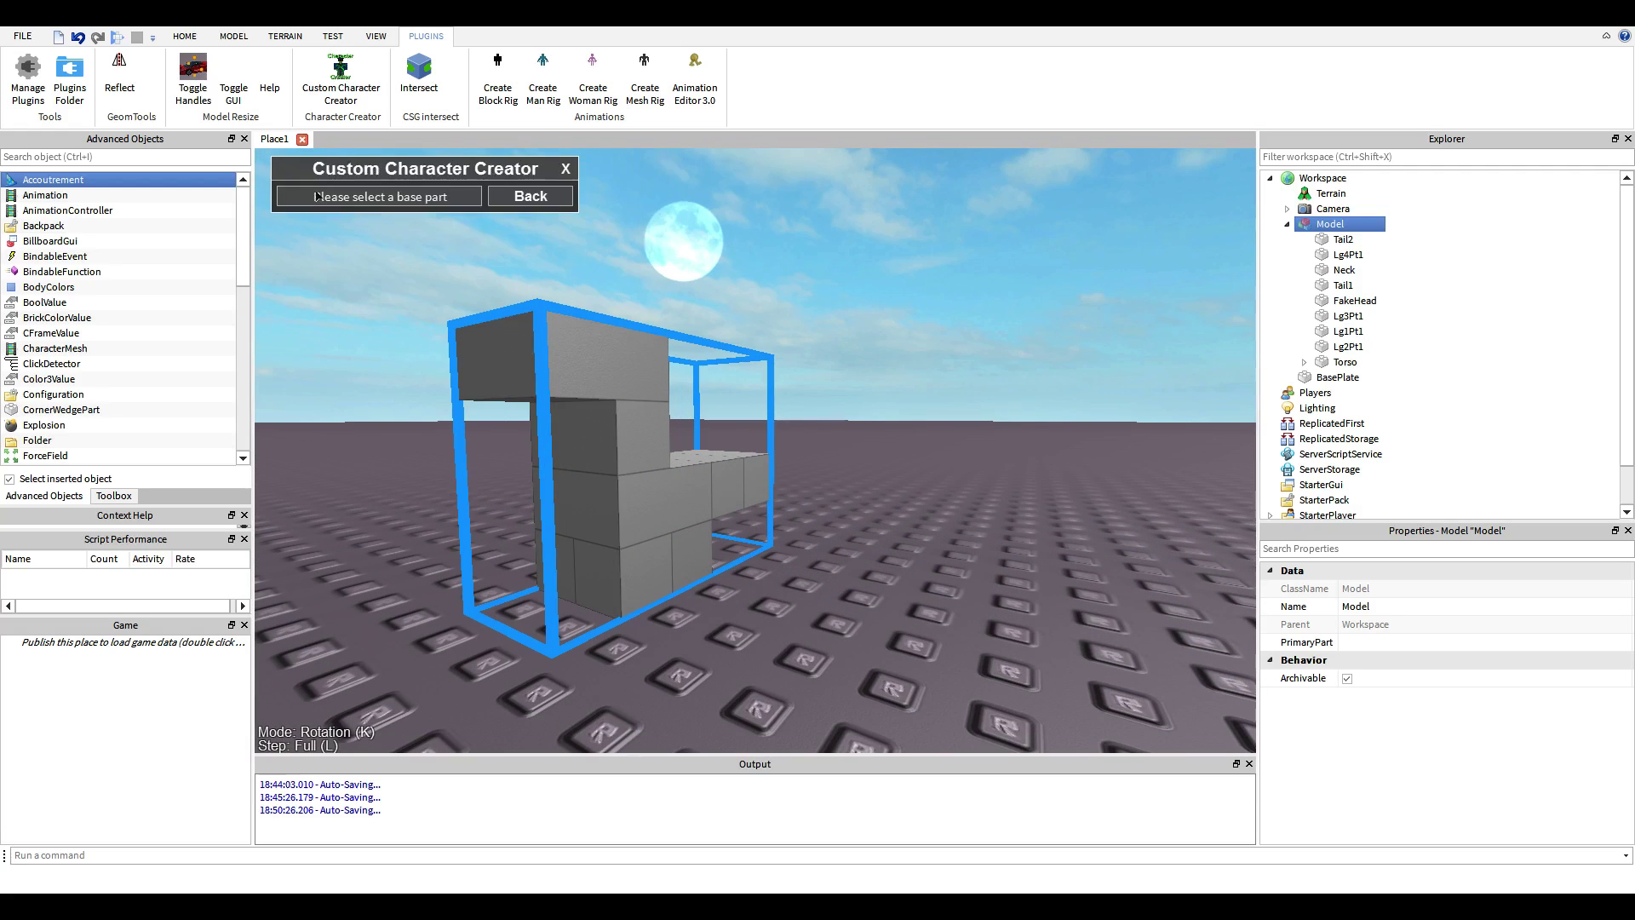
click(594, 490)
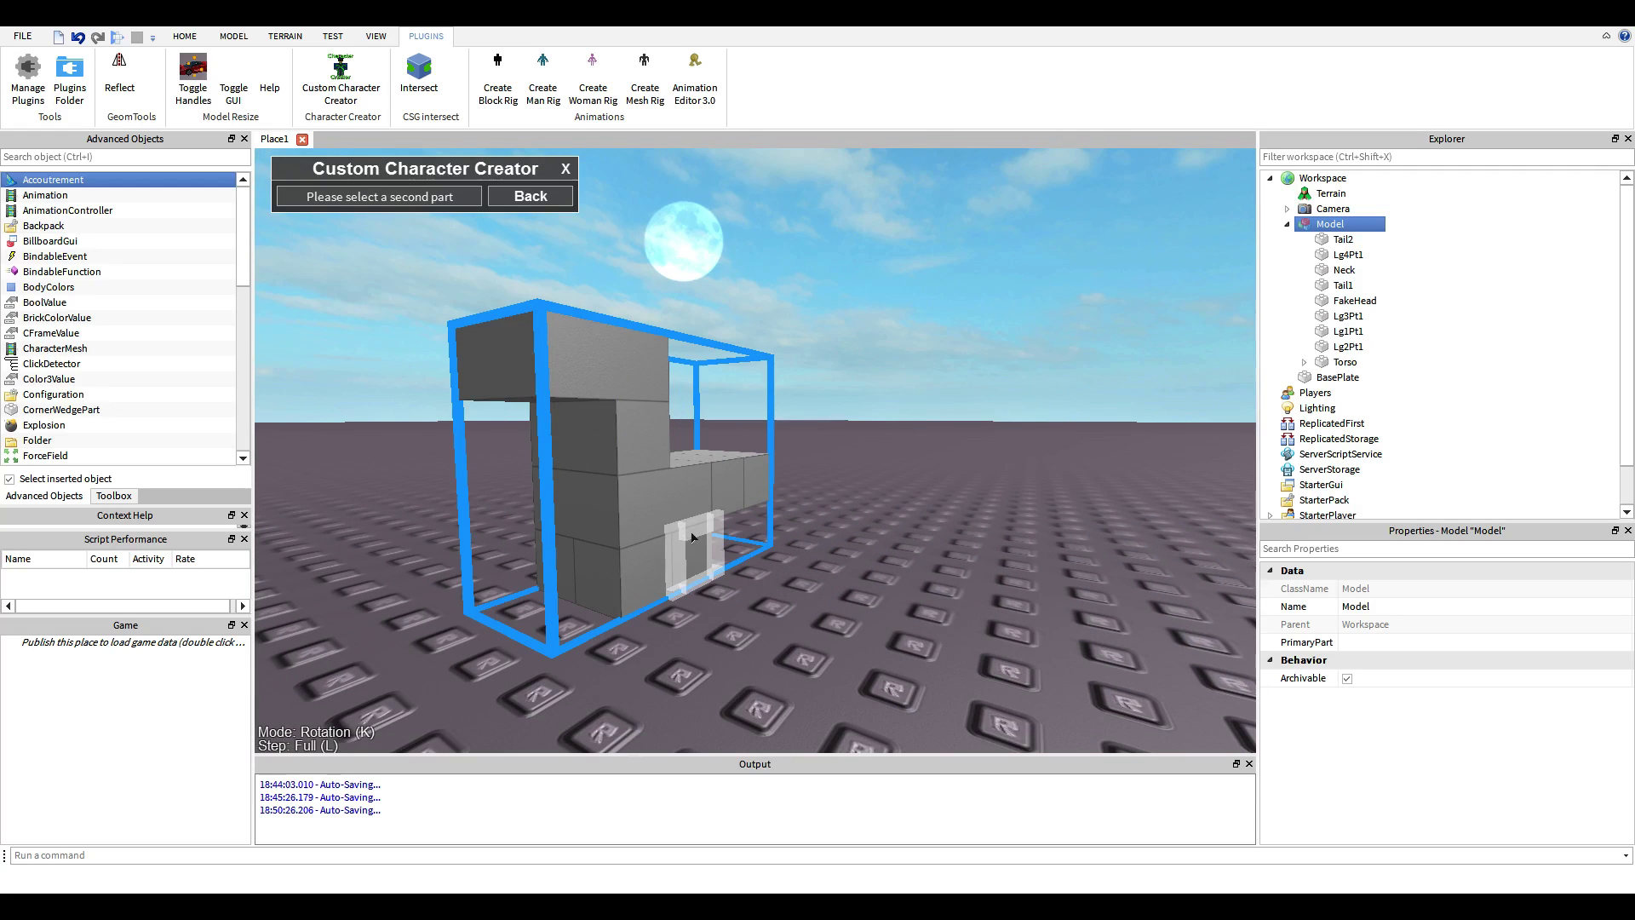
click(692, 536)
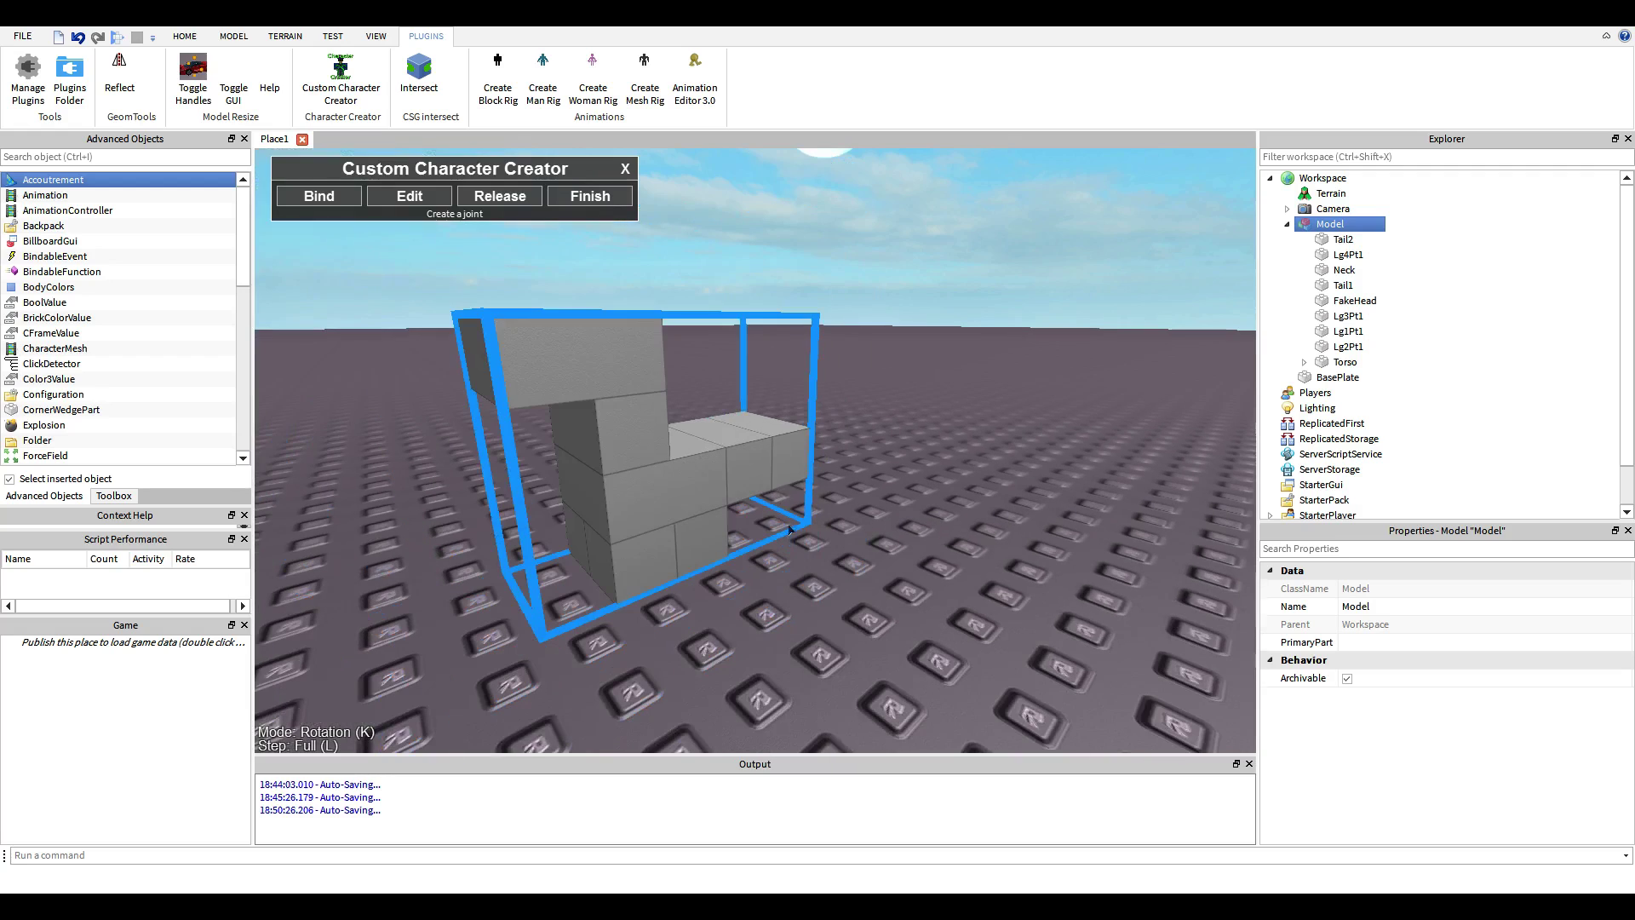
- Display the model's joints and inspect the links between the torso and the legs
click(410, 192)
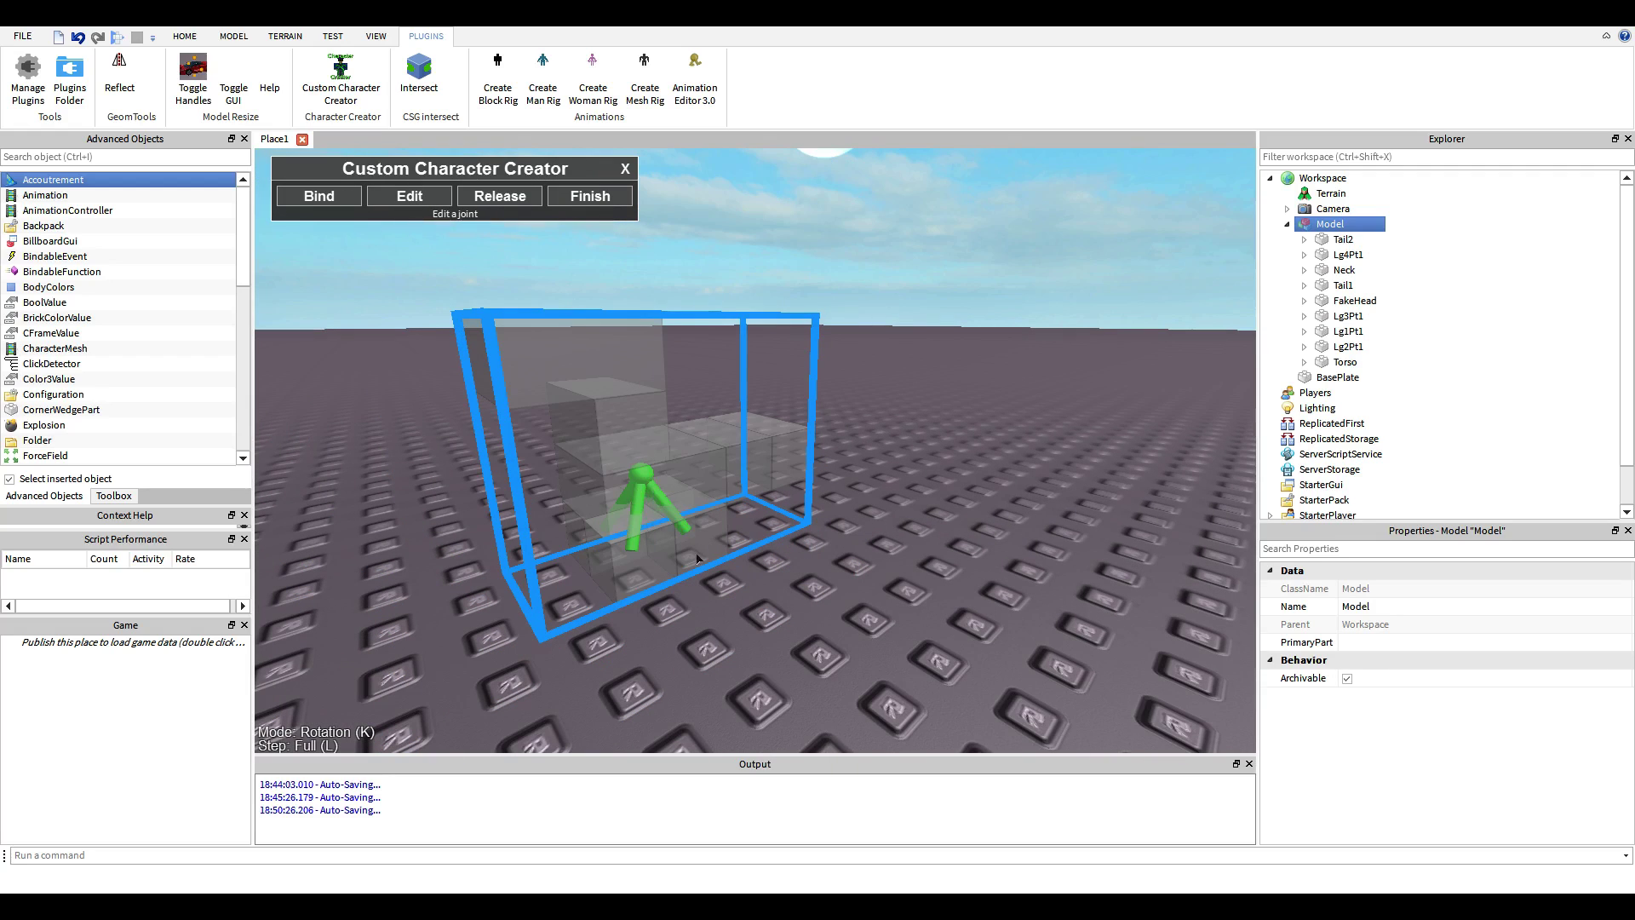
right_drag(788, 614, 789, 614)
key(w)
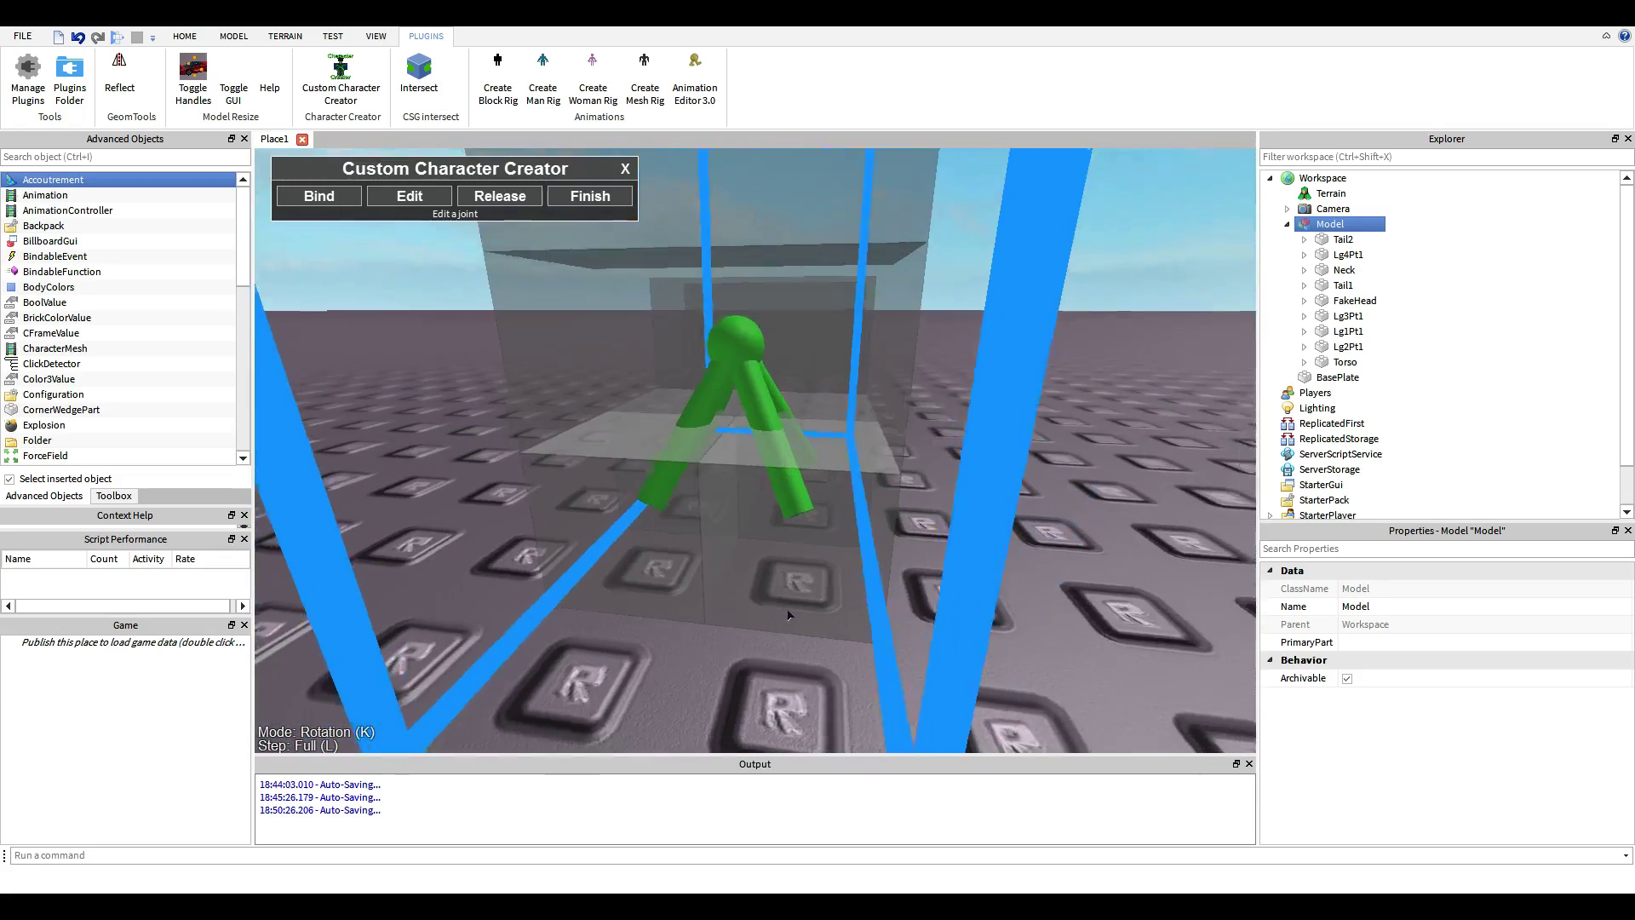
right_drag(733, 417, 732, 417)
scroll(484, 209, down, 3)
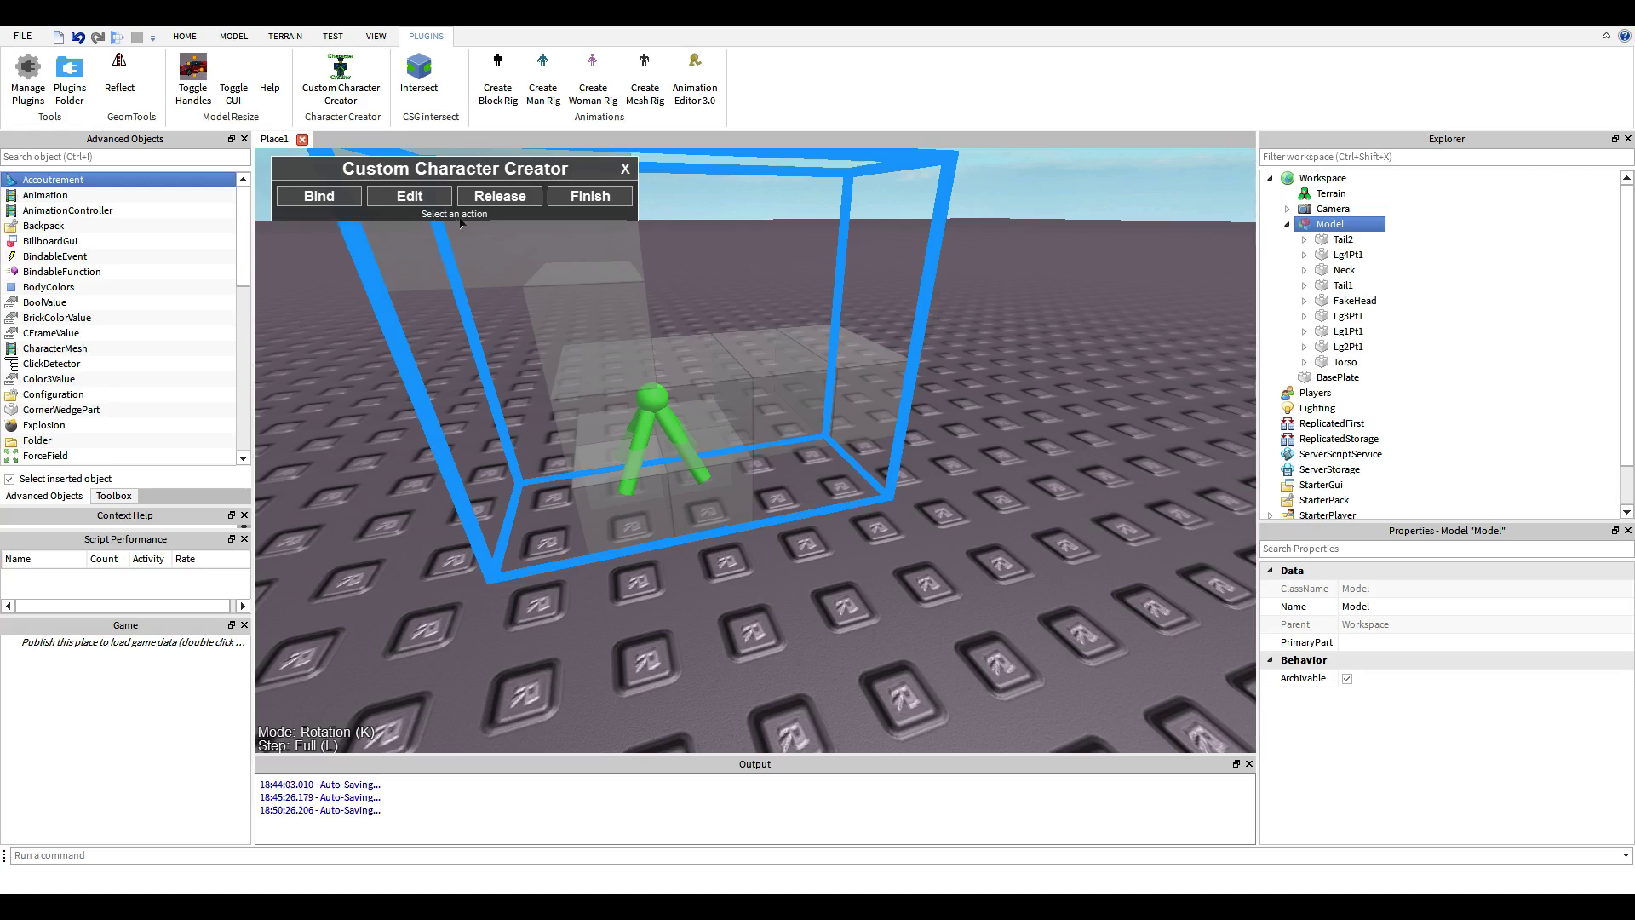
- Return to the model's joint editing and bind Tail1 to the torso as the base part
click(489, 196)
click(321, 196)
click(548, 189)
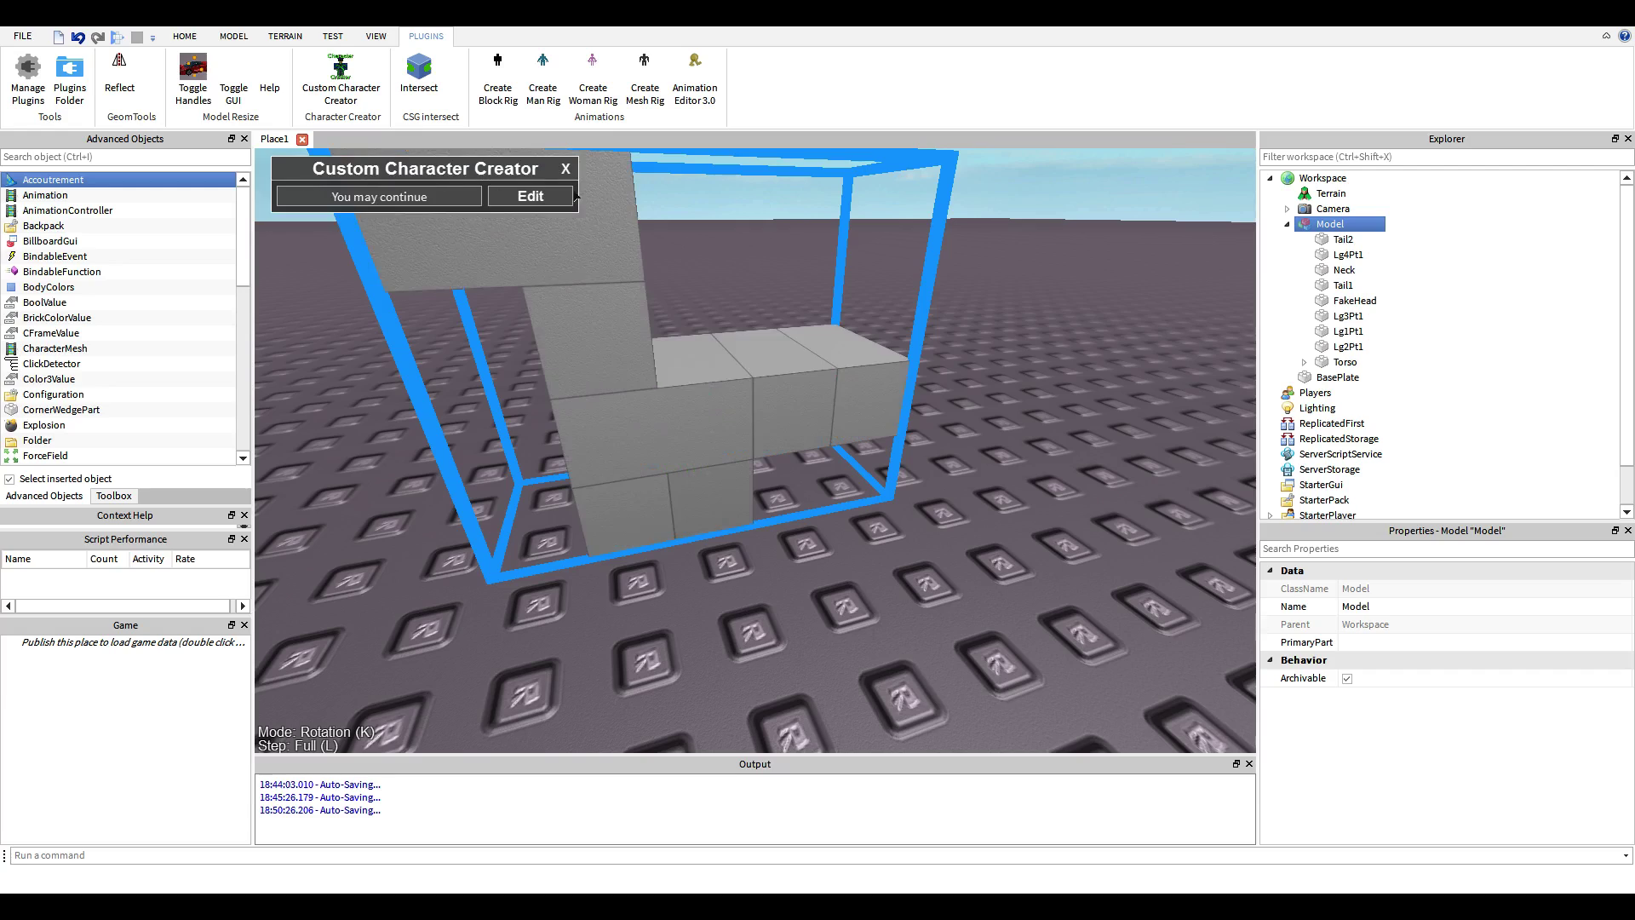
click(528, 194)
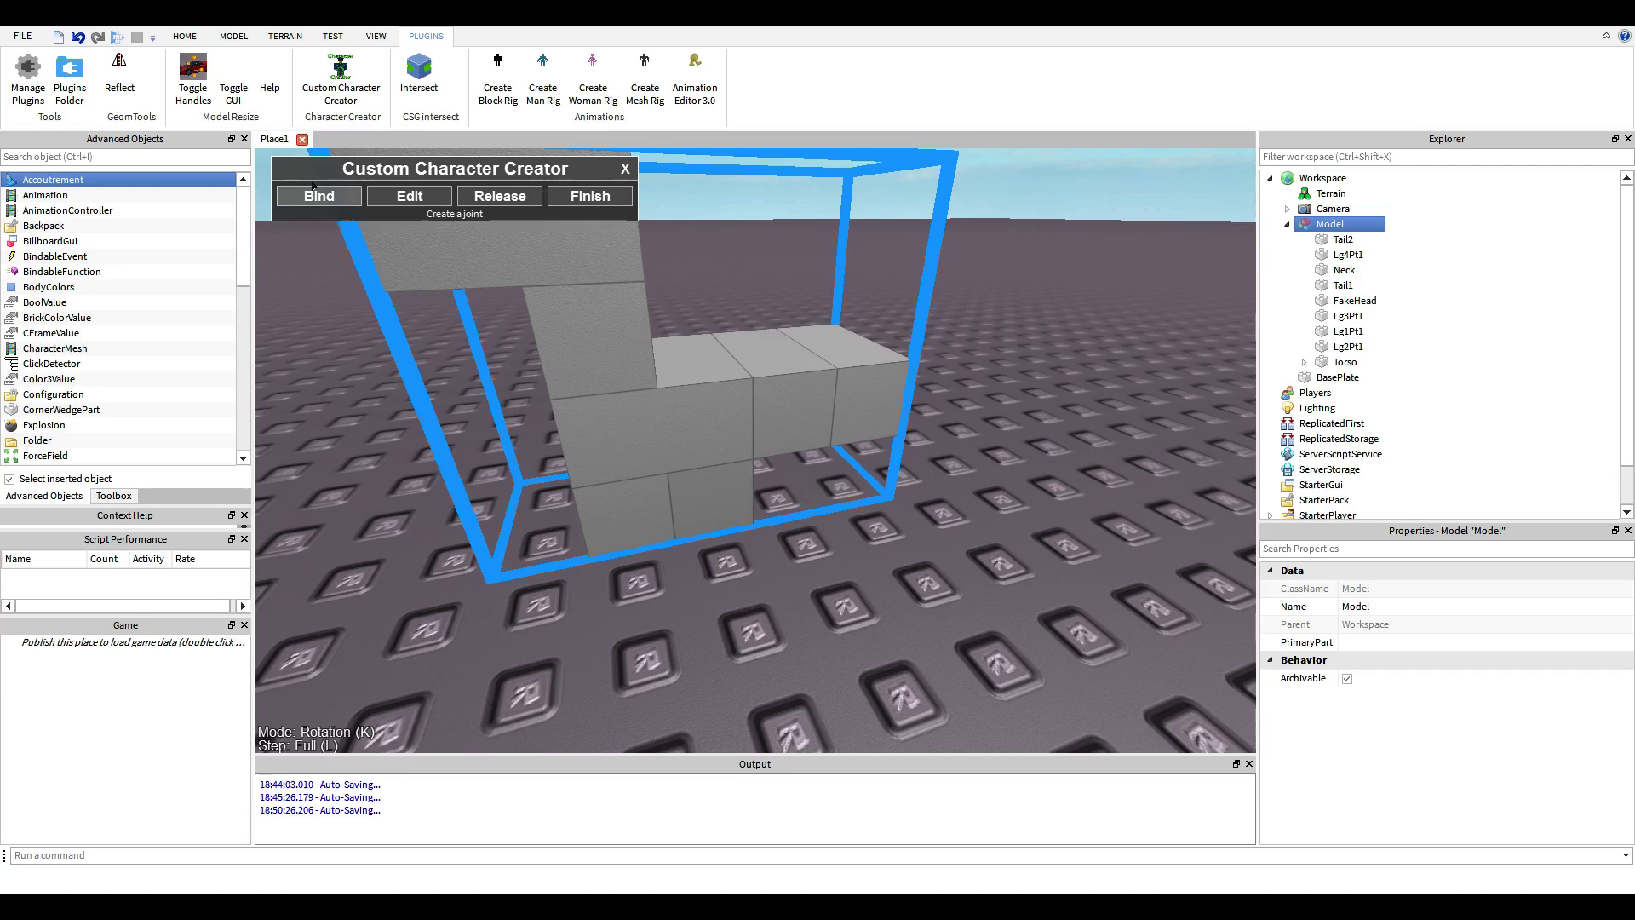
click(317, 194)
click(695, 369)
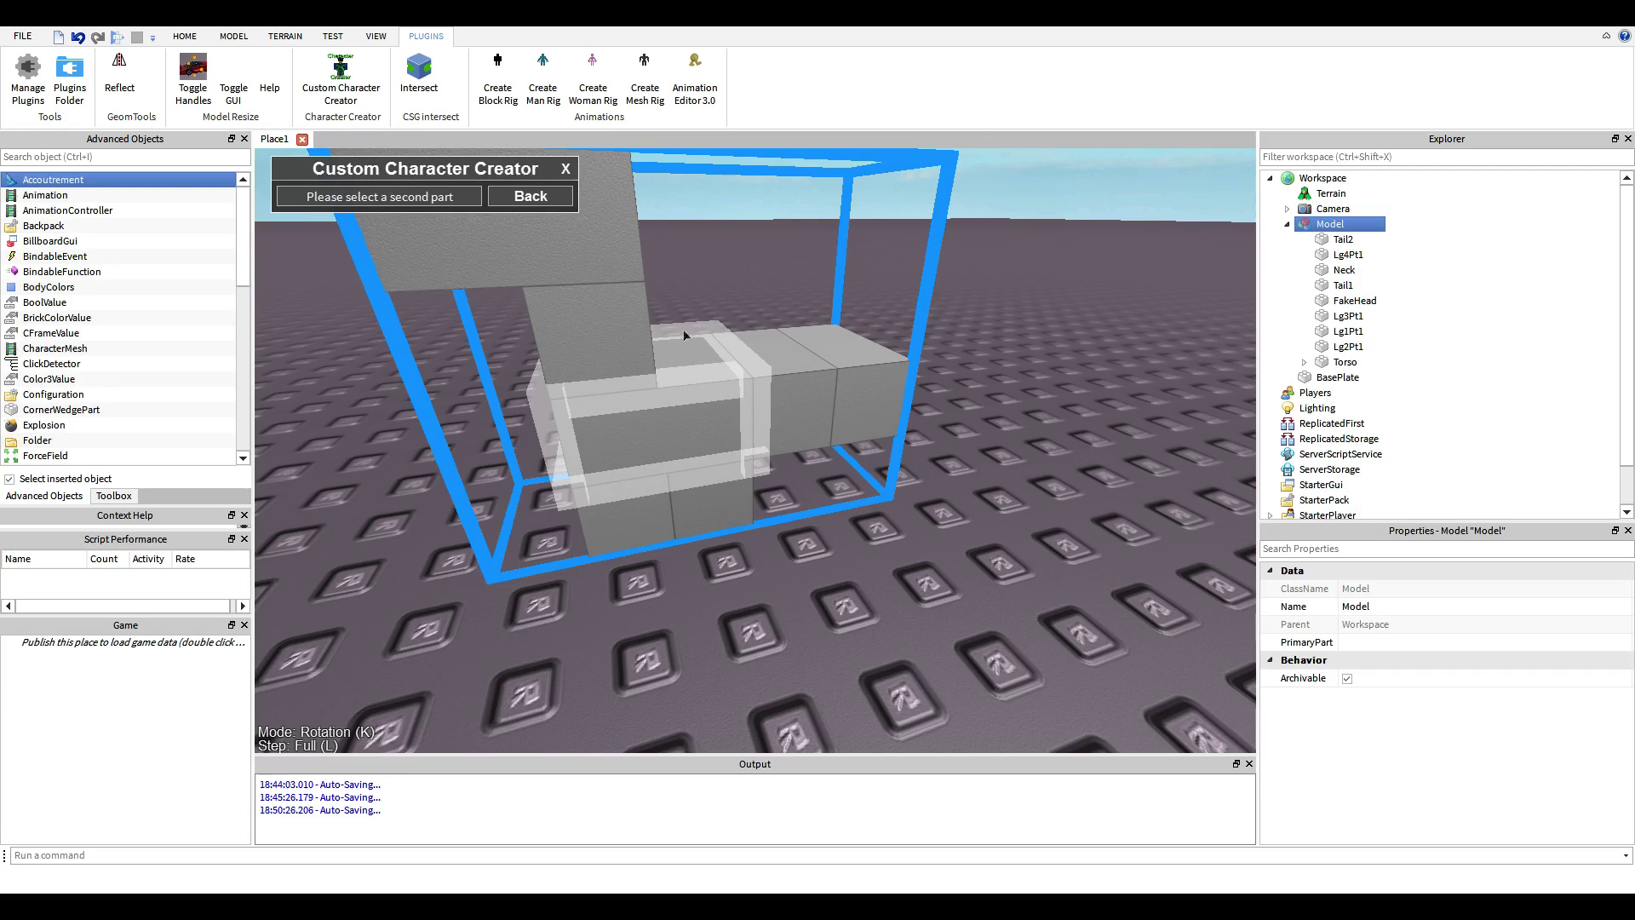
click(772, 340)
- Display the joints to check the link between the torso and Tail1
right_drag(772, 340, 754, 291)
scroll(754, 291, up, 5)
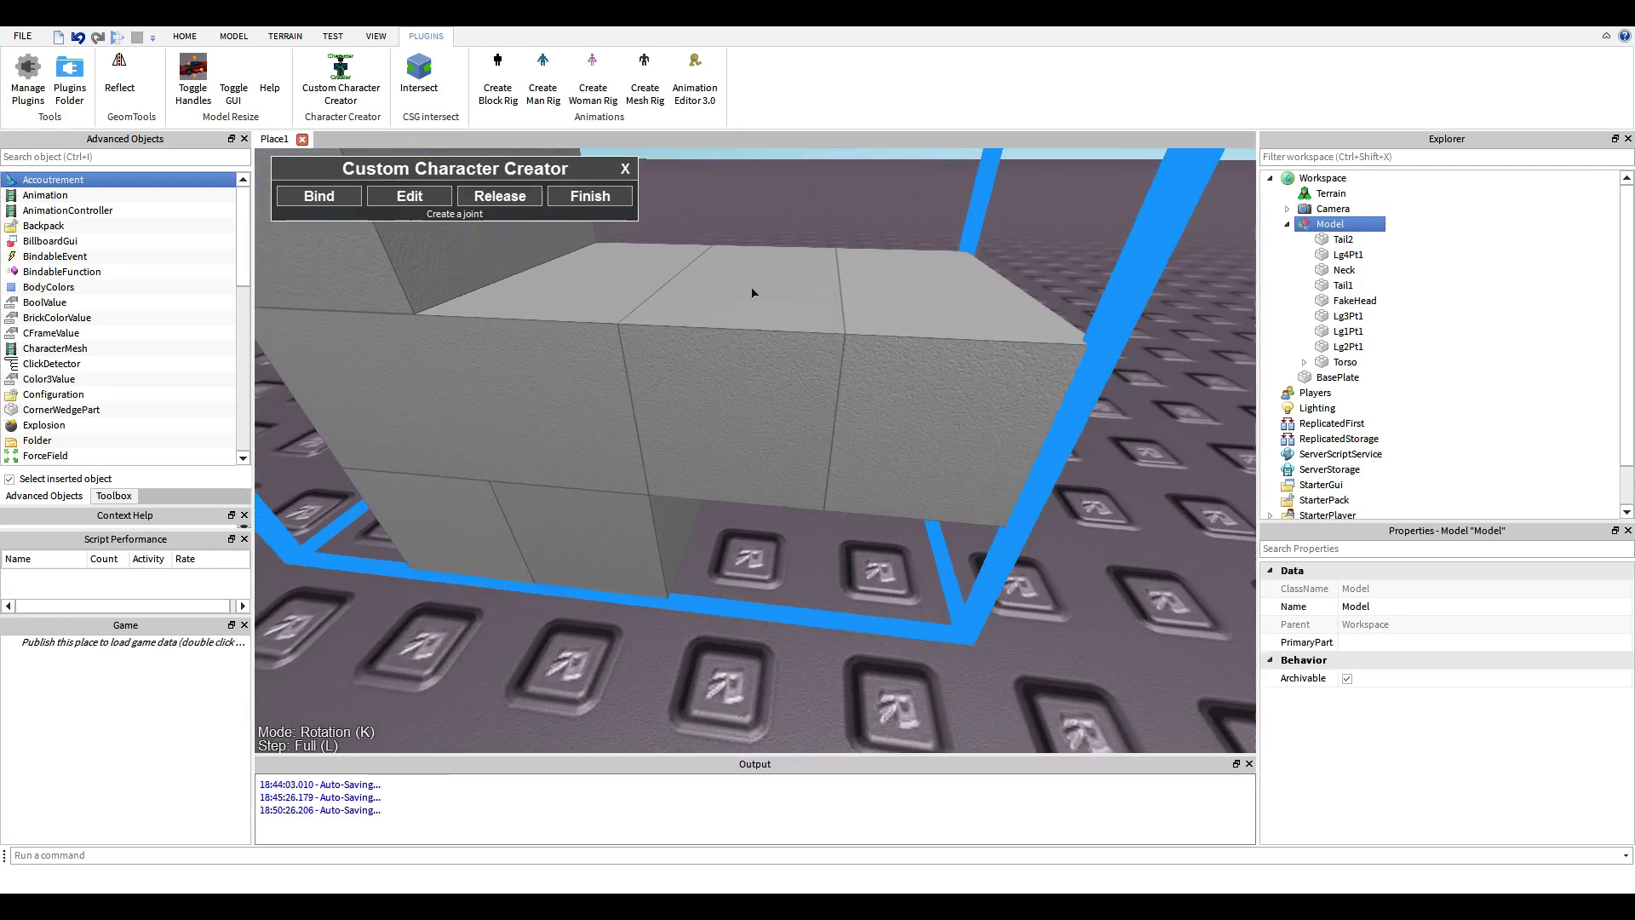
scroll(753, 291, down, 1)
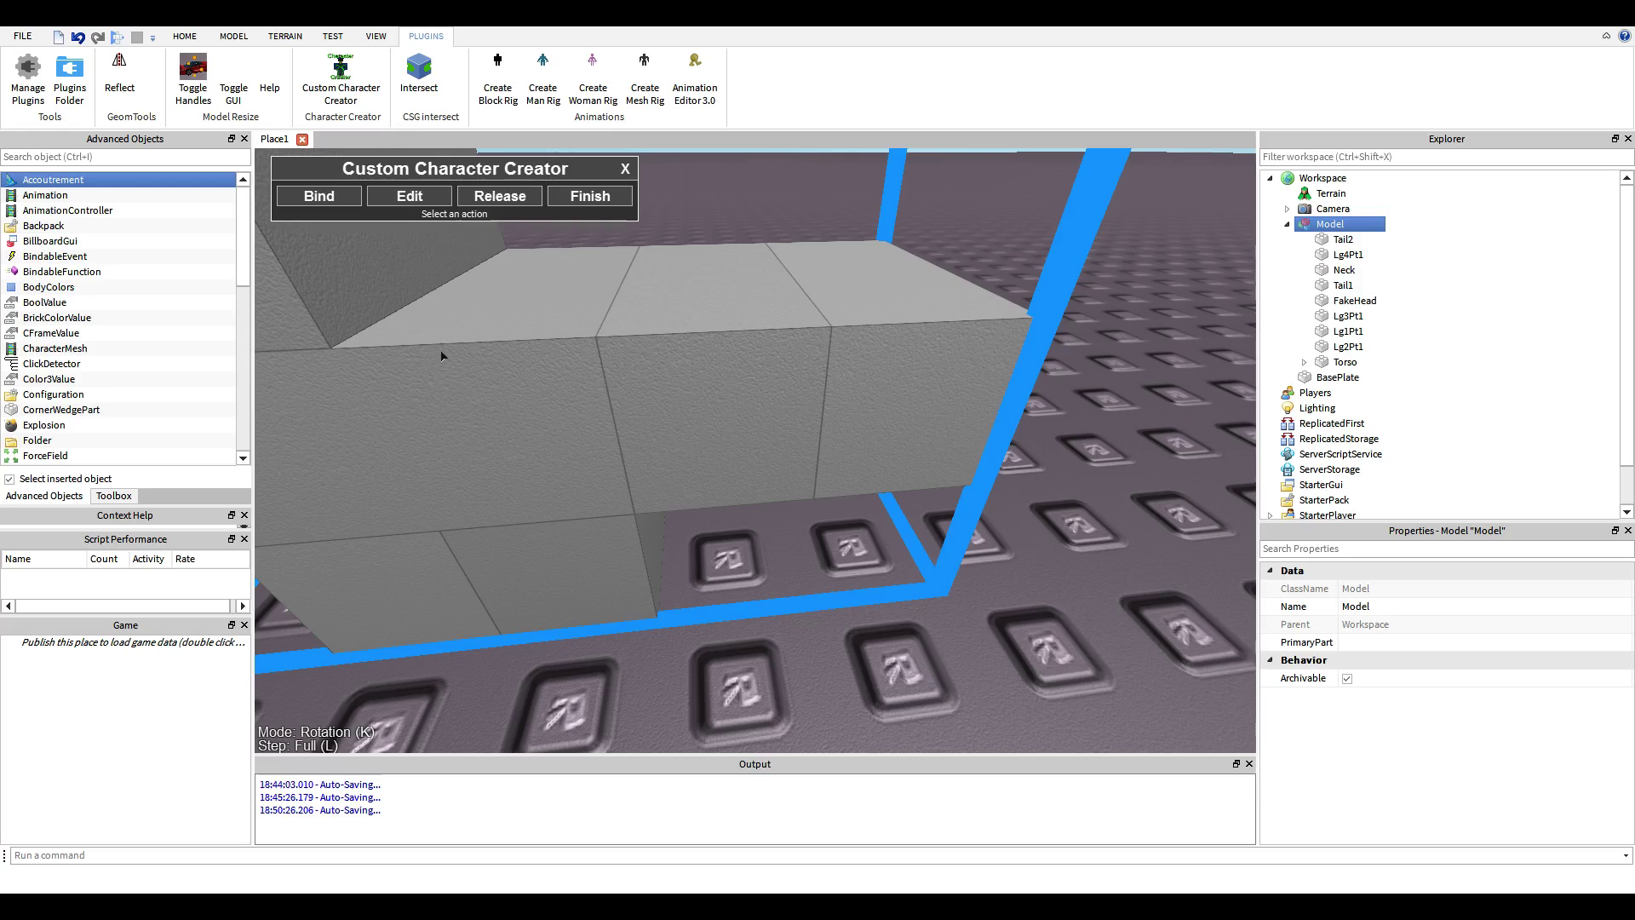
click(409, 195)
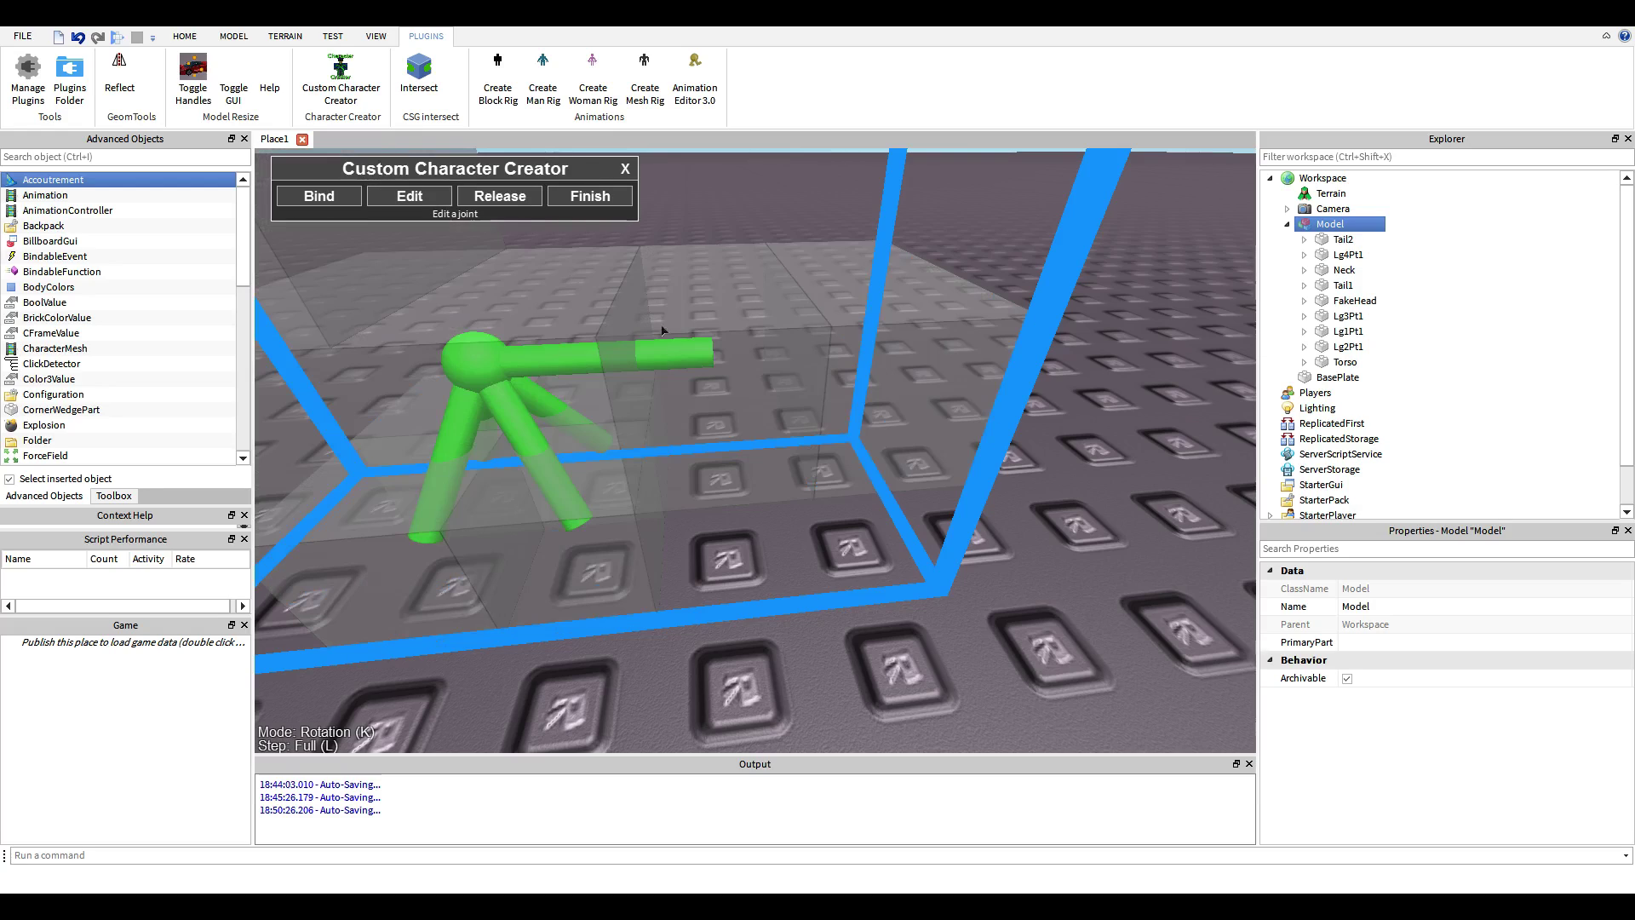
- Bind Tail2 to Tail1, with Tail1 as the base part
click(499, 345)
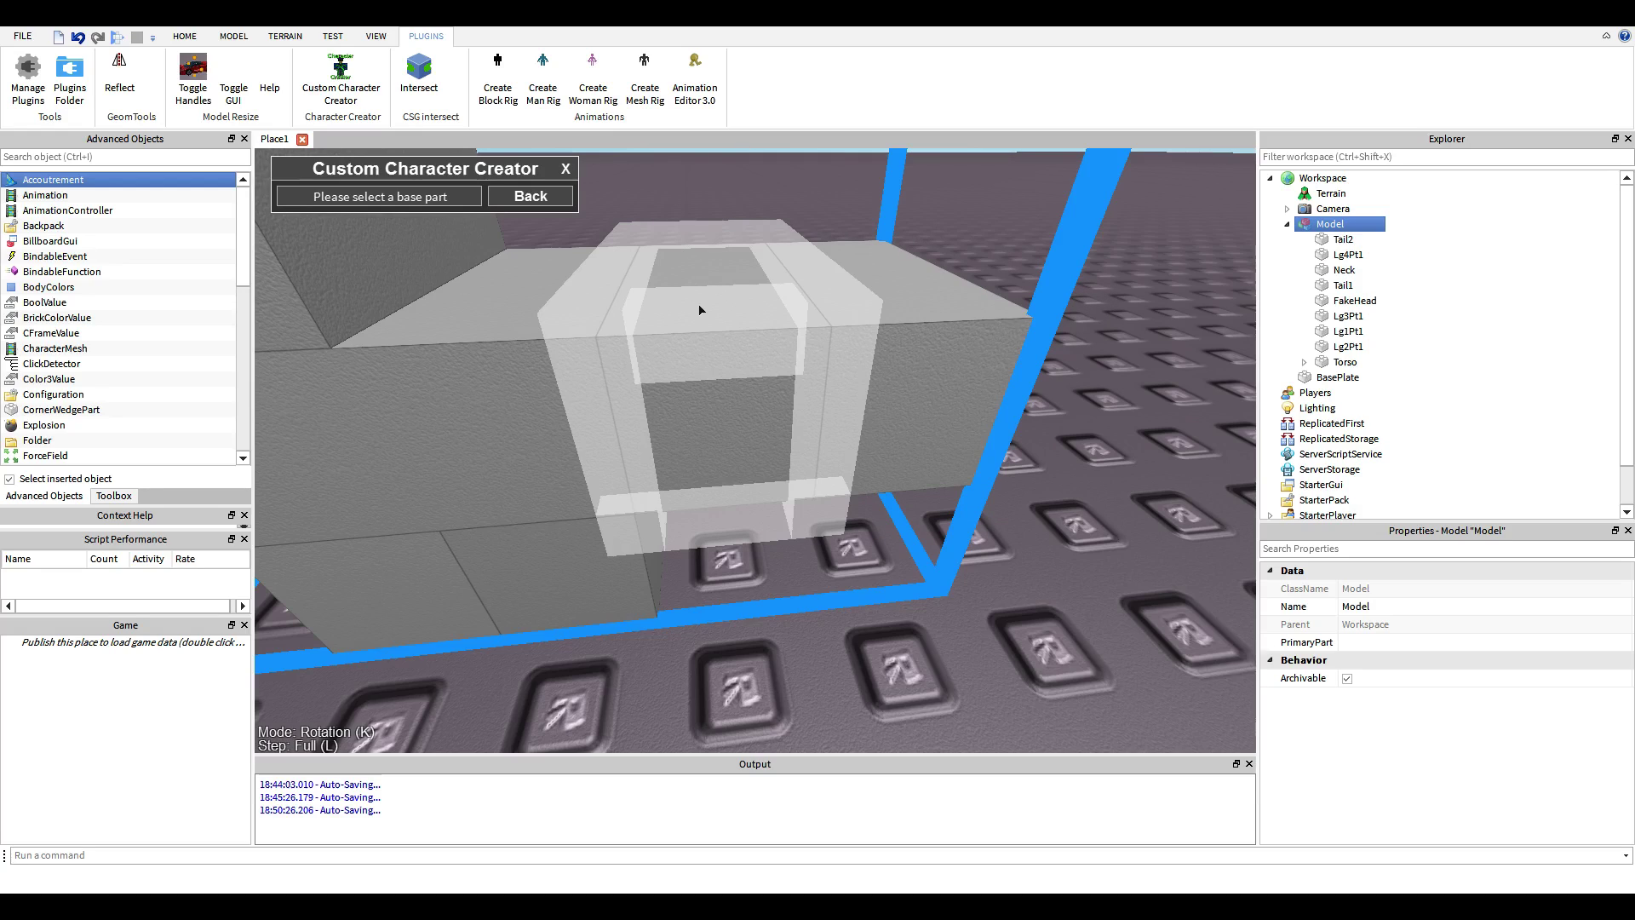
click(718, 292)
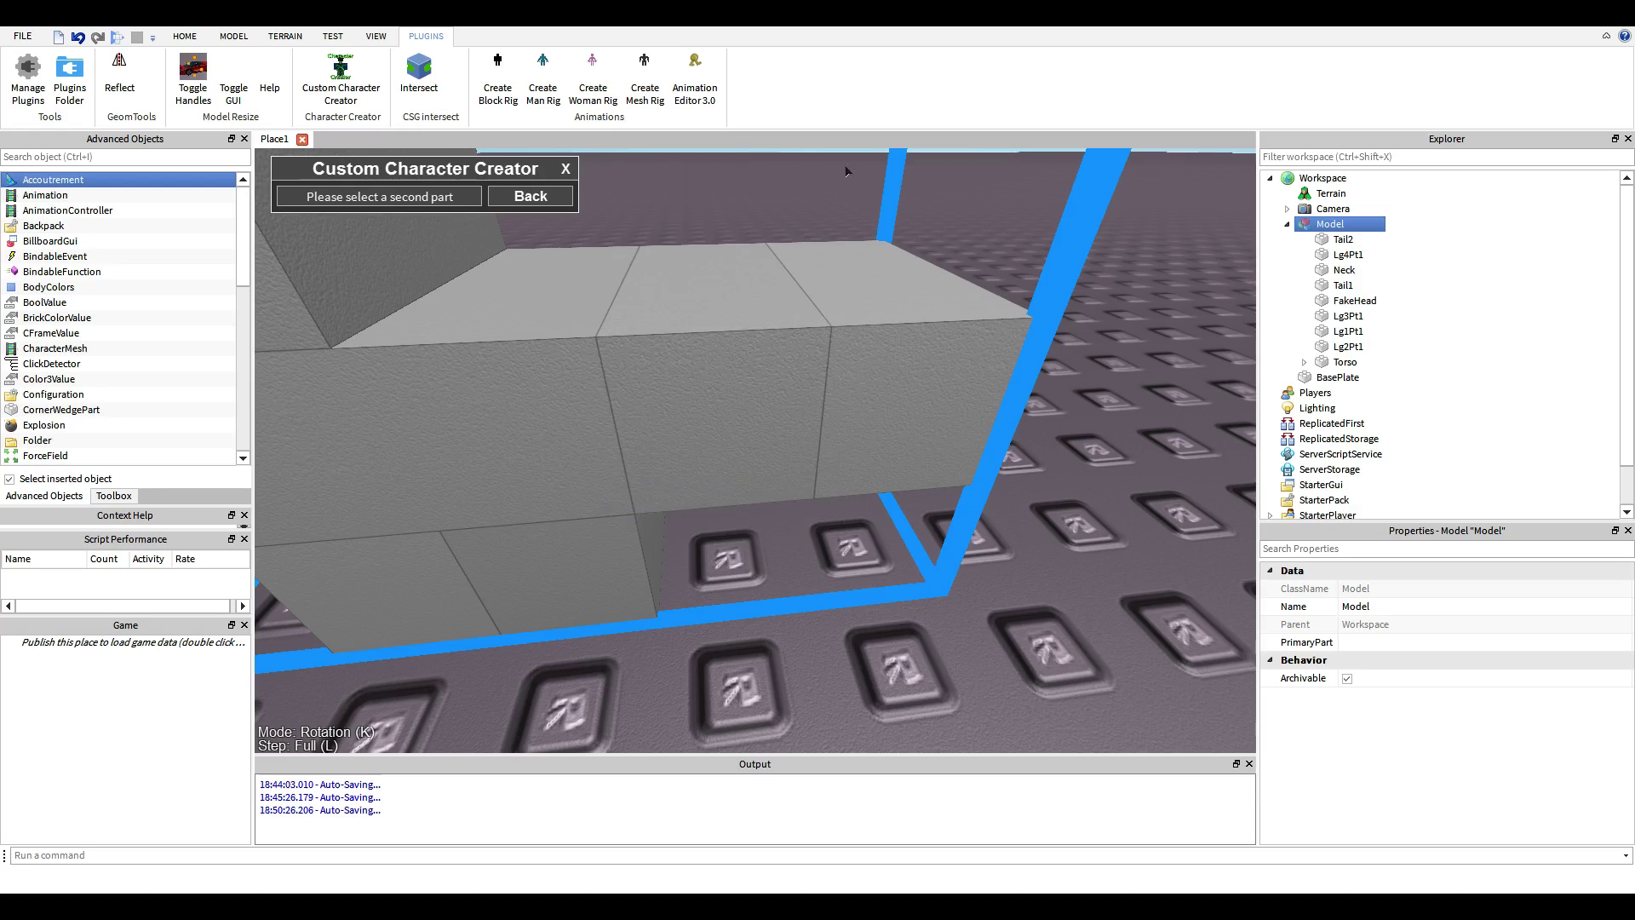
click(905, 297)
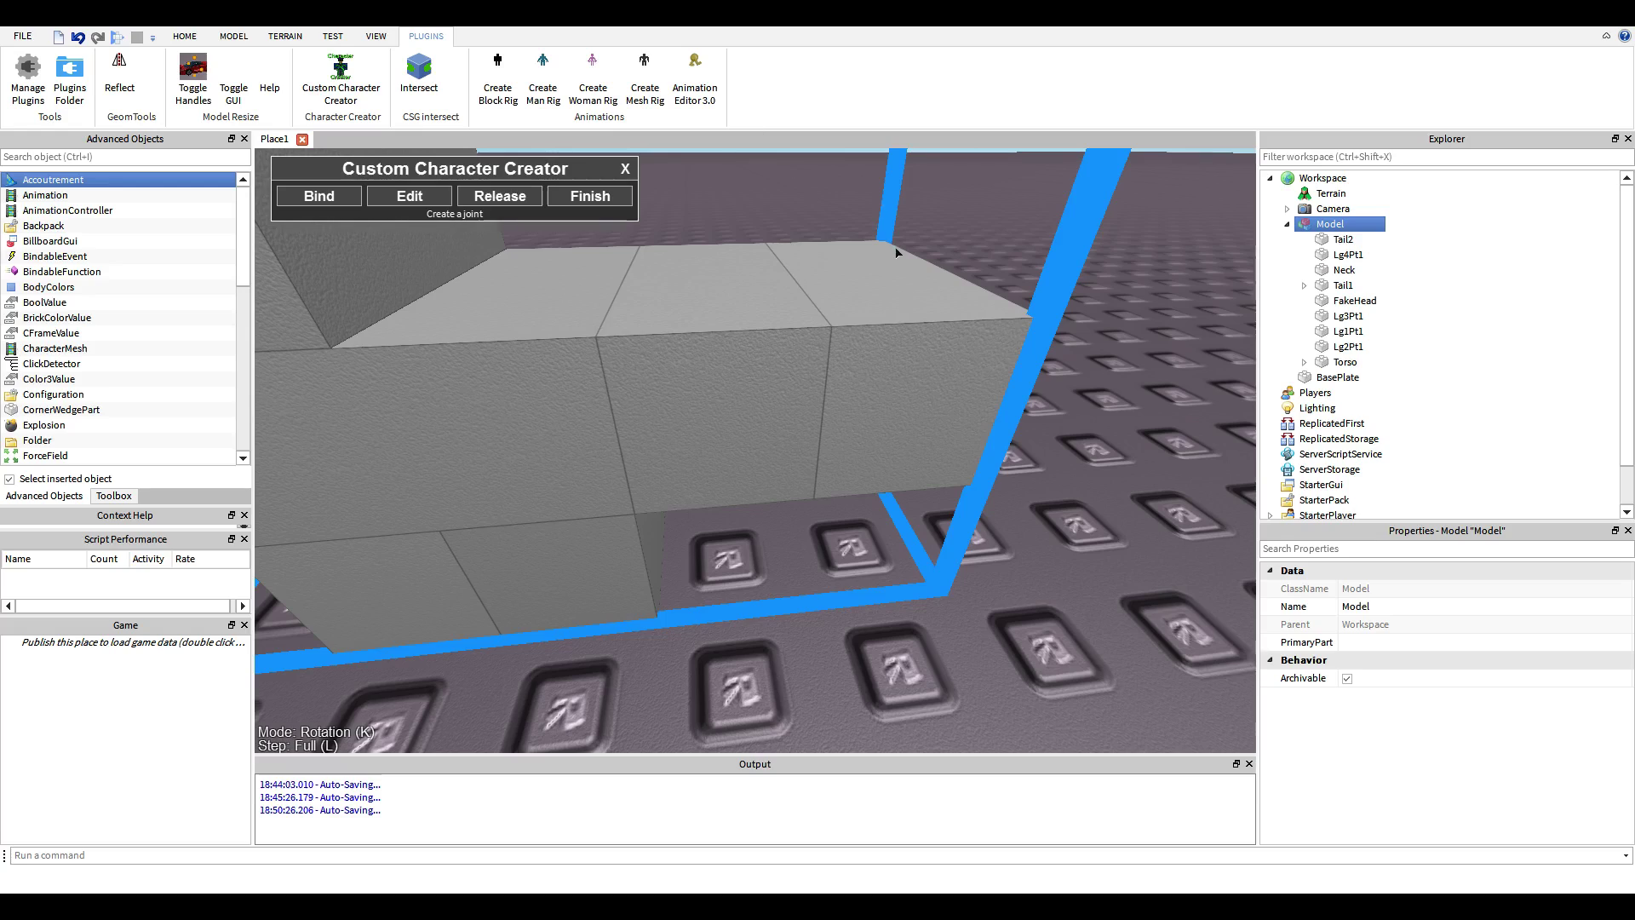
- Display the joints again to check the whole chain from the torso through both tail blocks
click(409, 195)
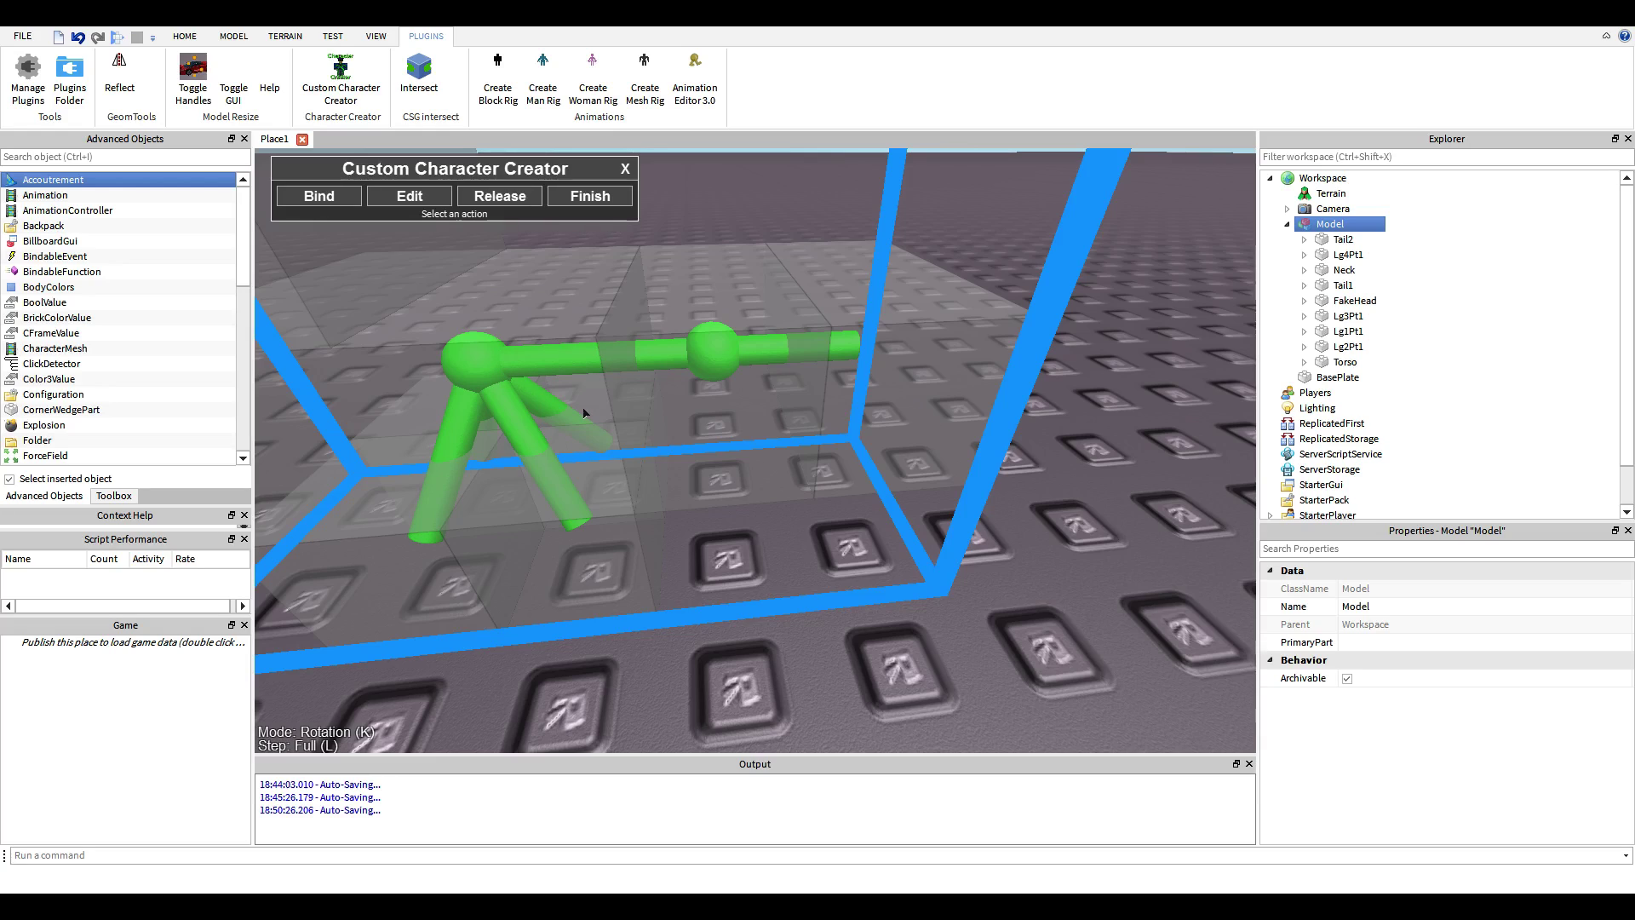
scroll(839, 255, down, 5)
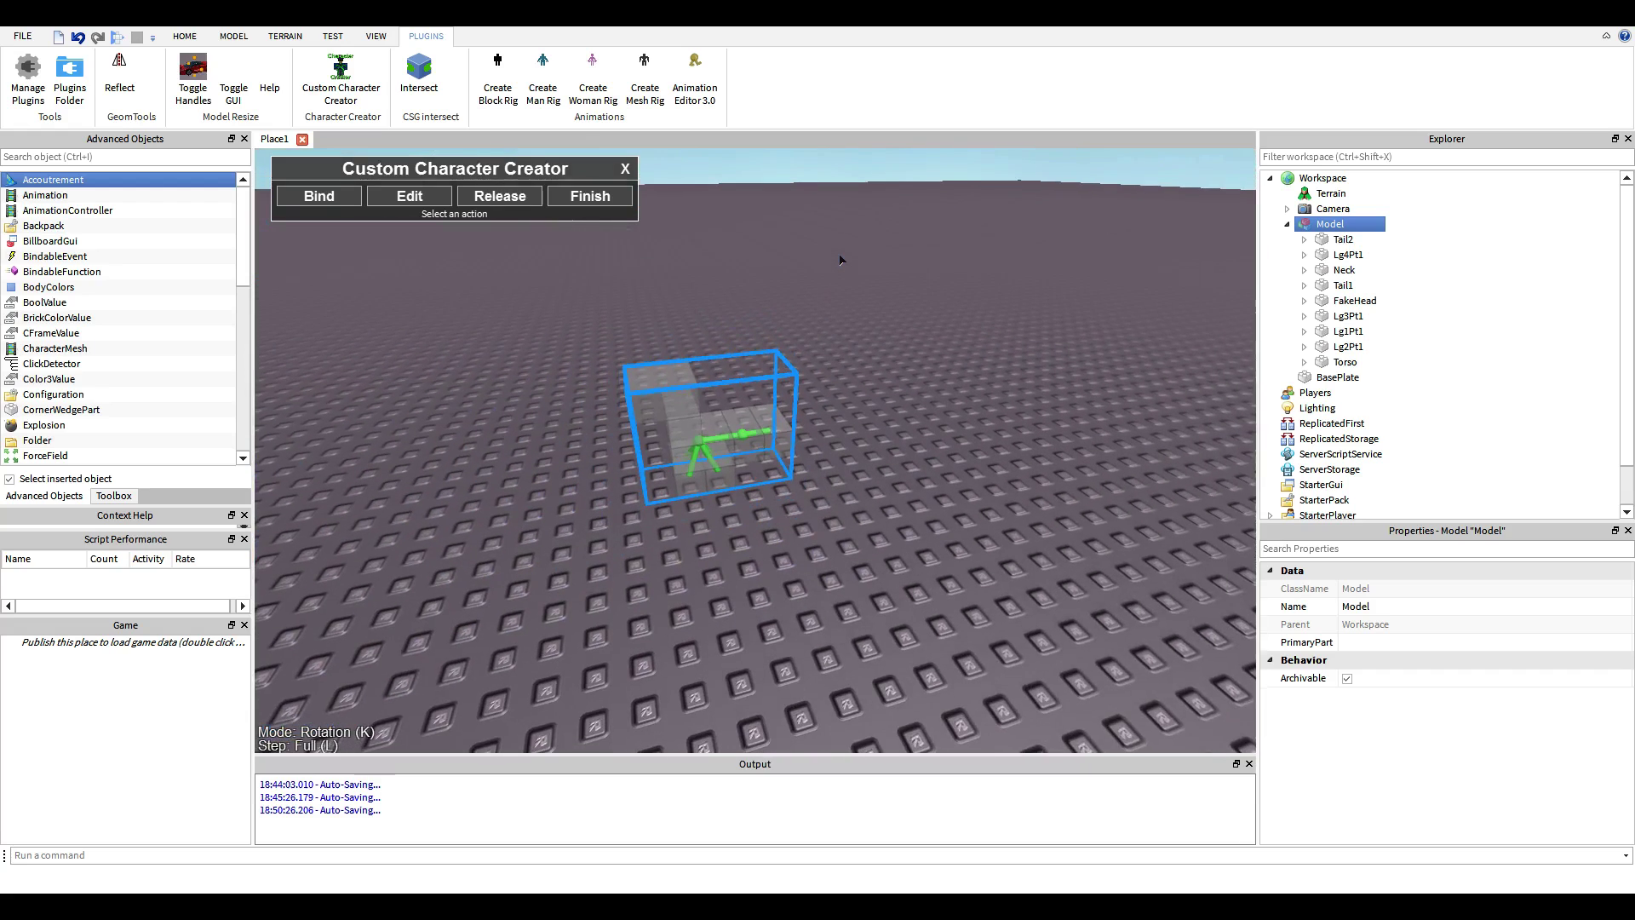
scroll(839, 256, up, 4)
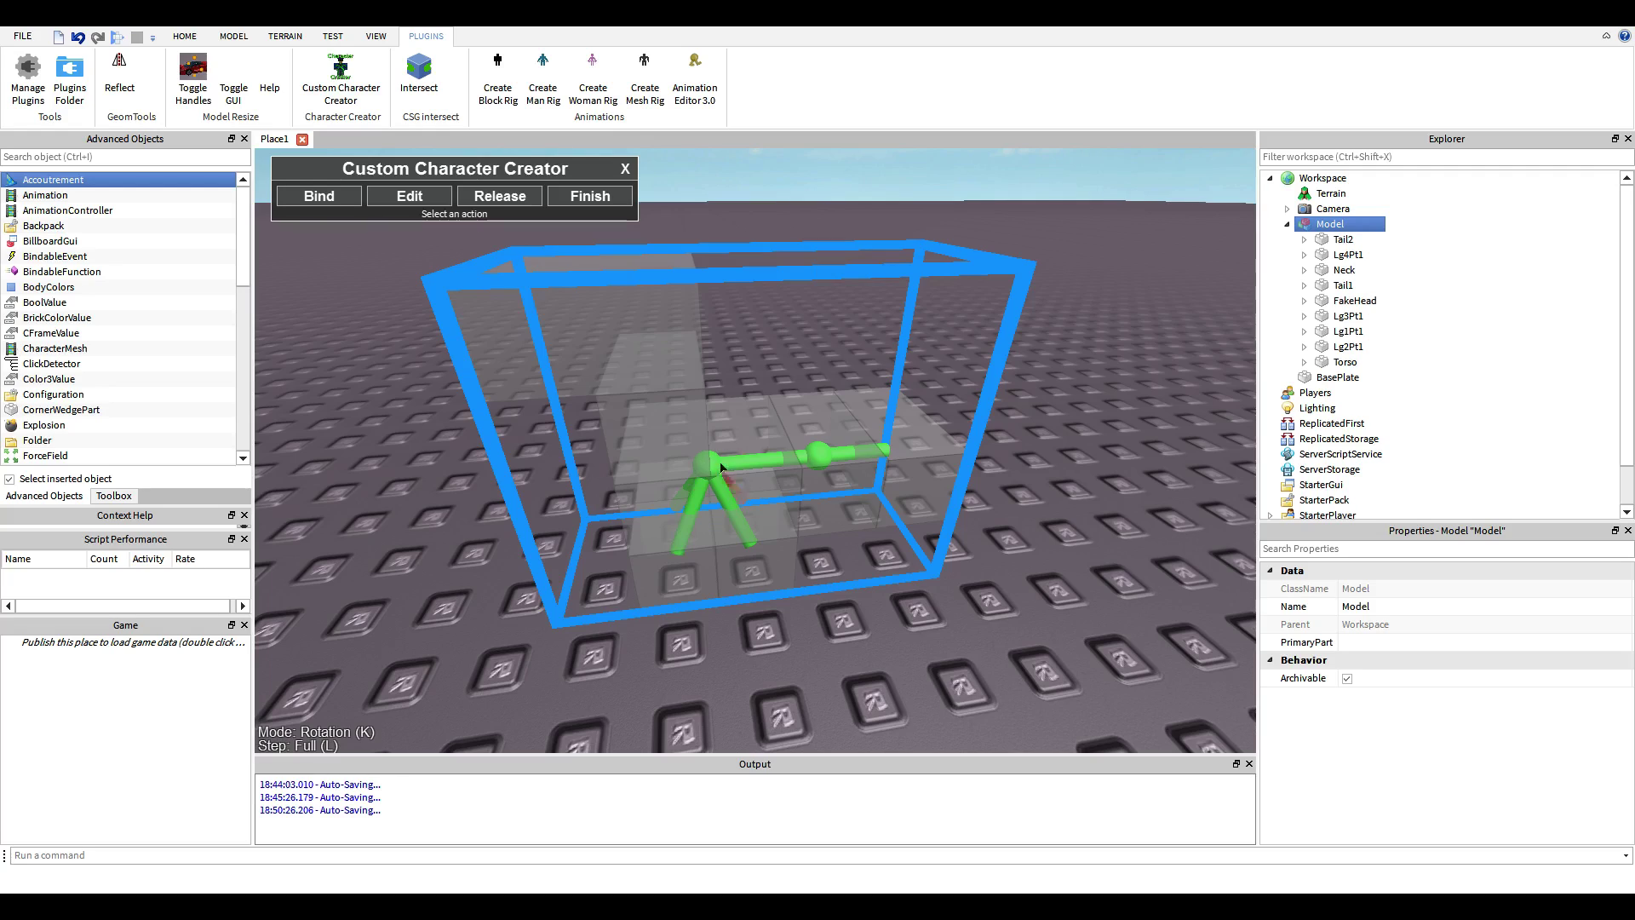
- Bind the neck to the torso, with the torso as the base part
click(303, 192)
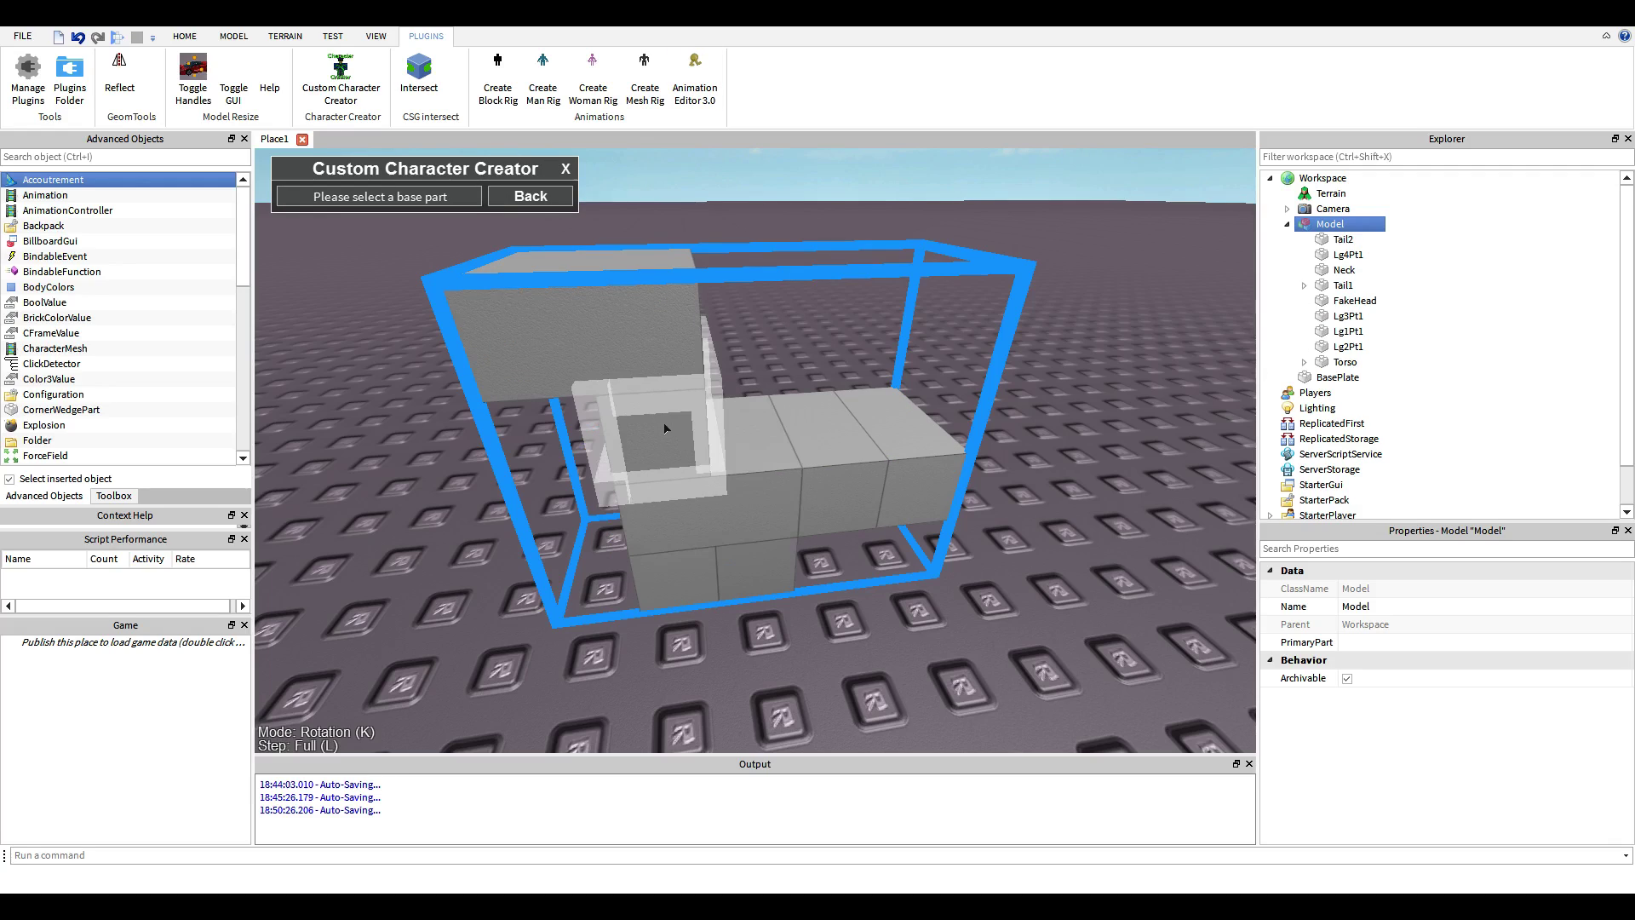
click(672, 426)
click(672, 426)
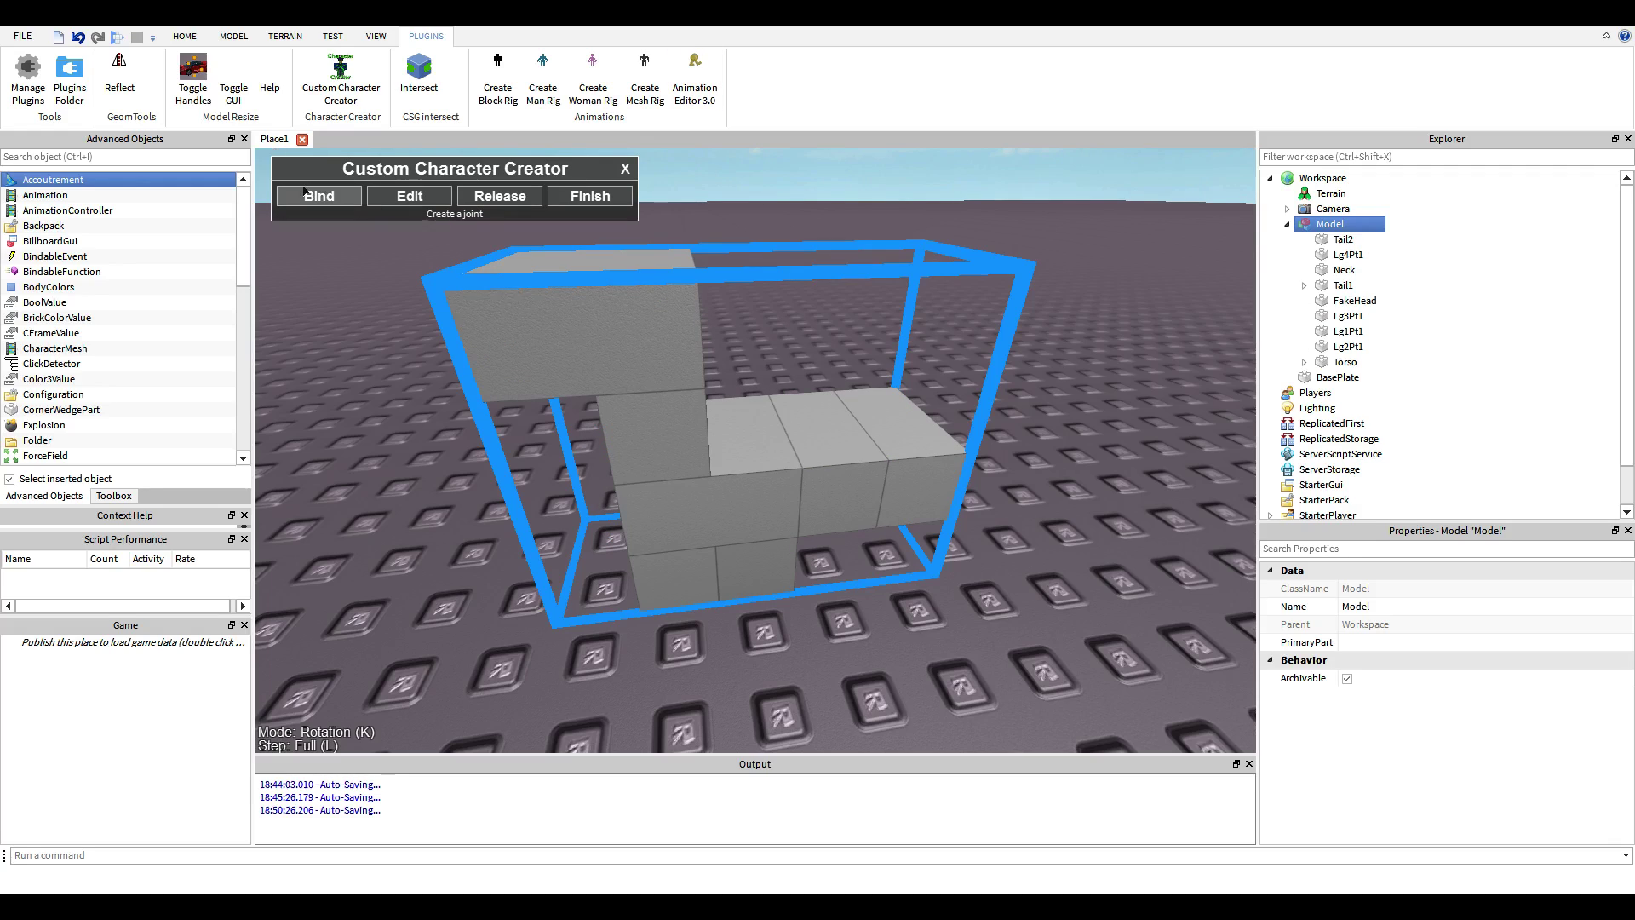
- Begin another joint with the neck as the base part
click(320, 194)
click(649, 425)
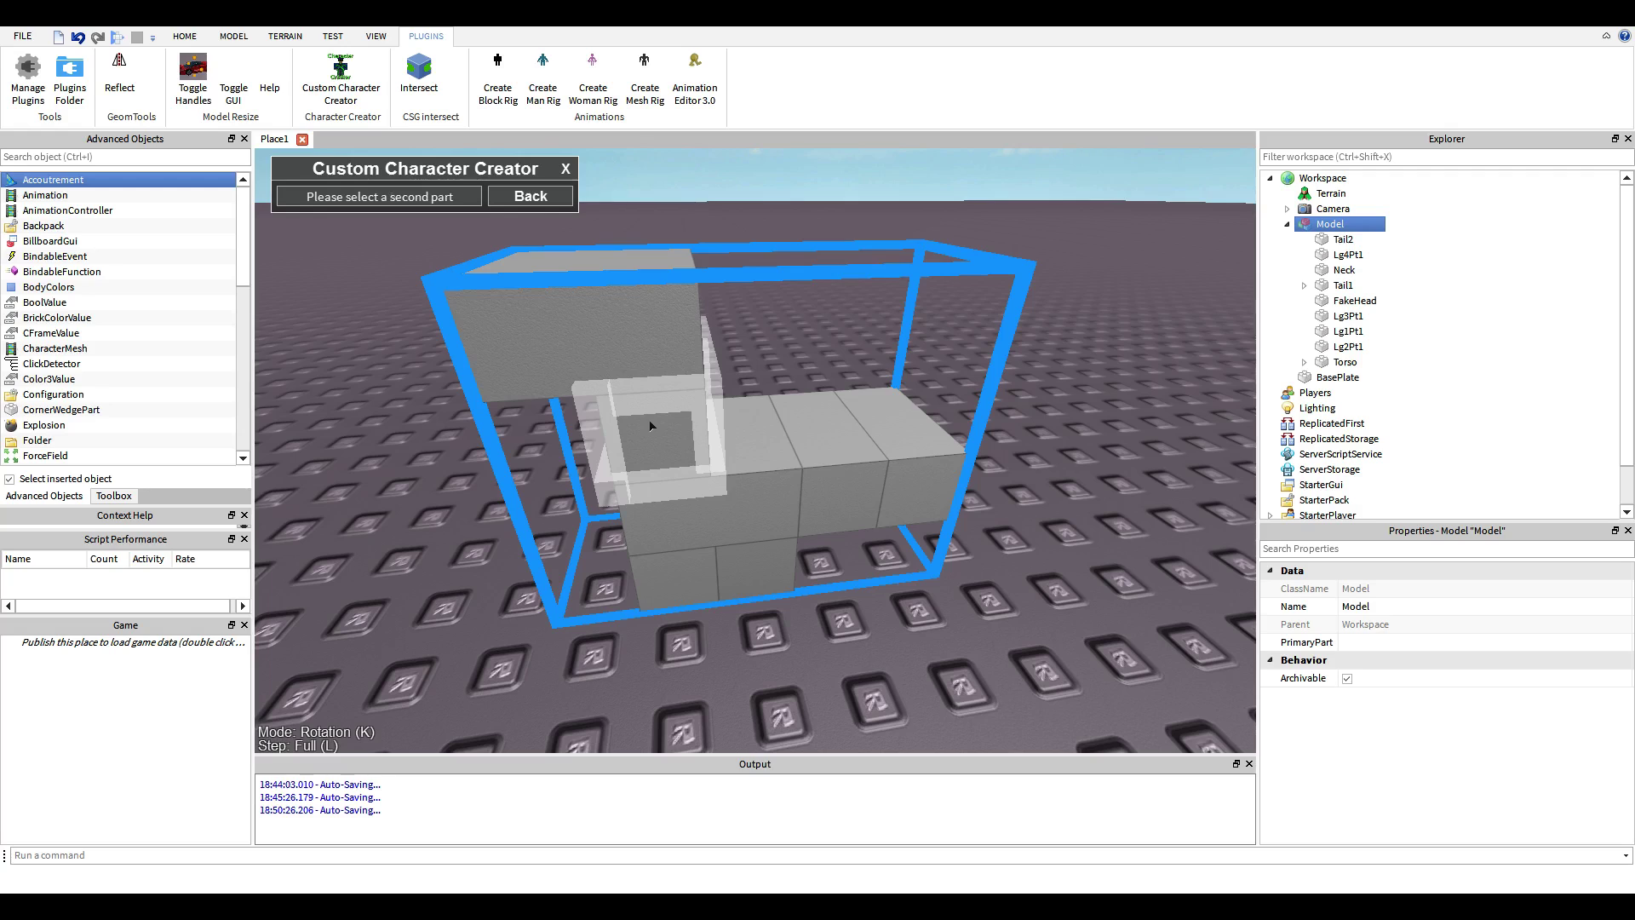